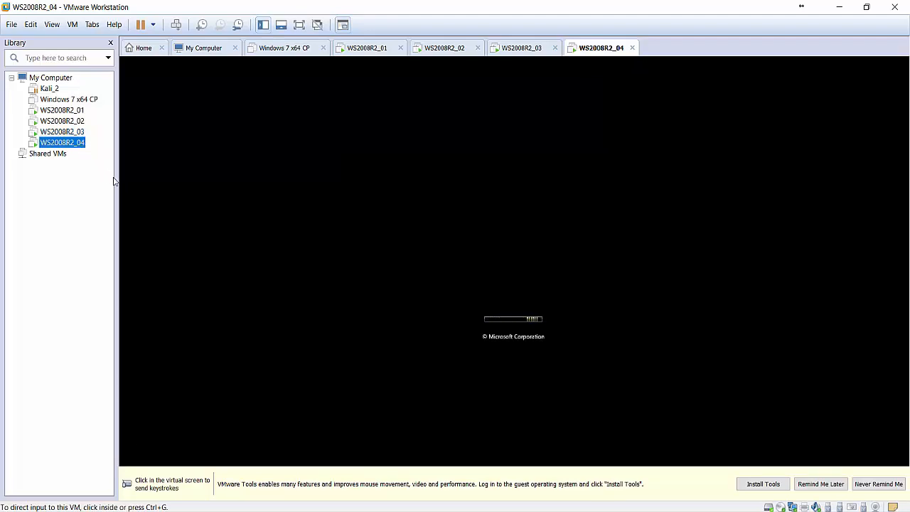
# Switch to the WS2008R2_02 virtual machine and open Server Manager inside the guest.
pyautogui.click(81, 122)
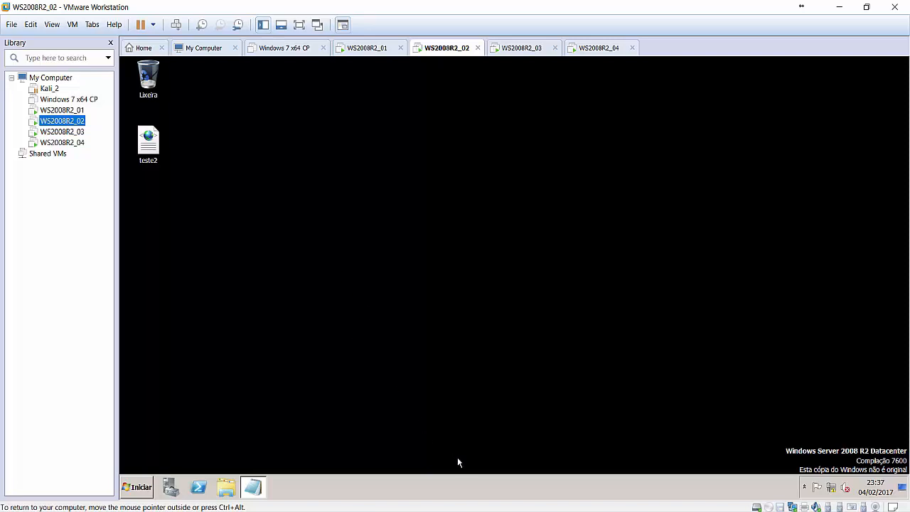
pyautogui.click(461, 510)
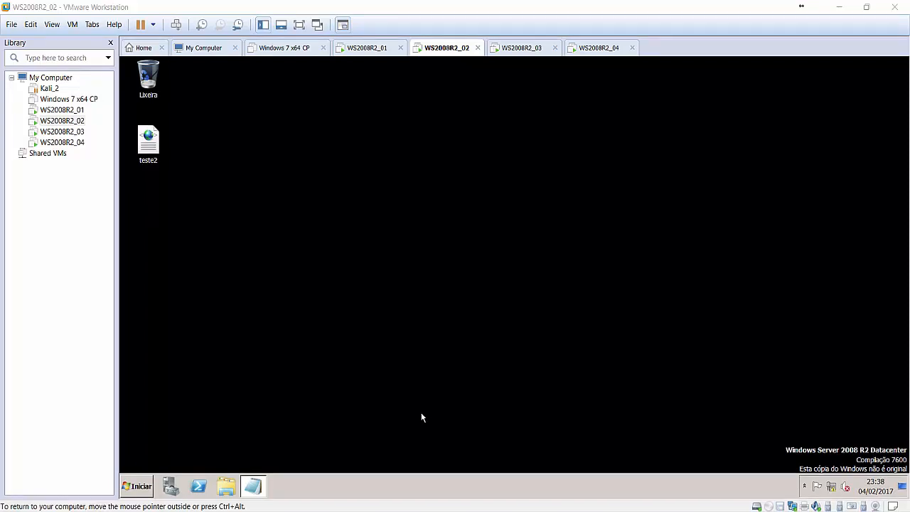
pyautogui.click(170, 485)
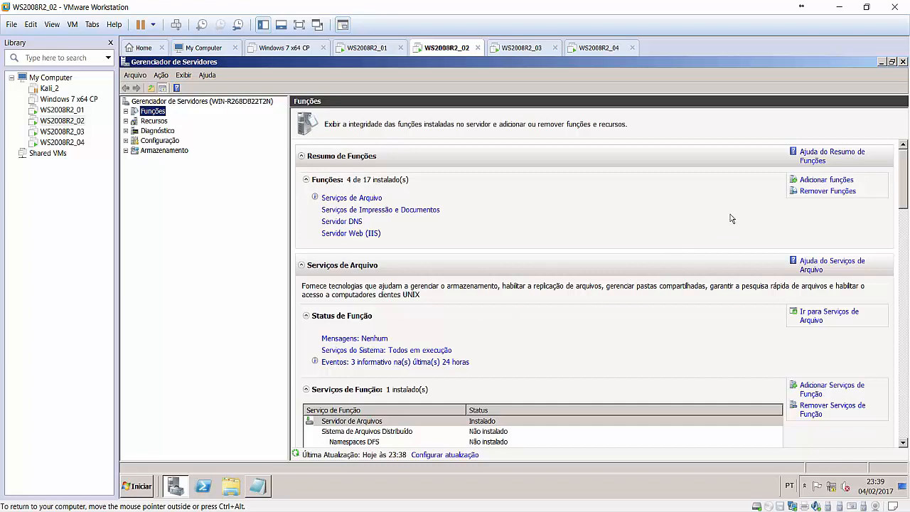
# Start Add Roles, choose the Servidor DHCP role, and advance to the network bindings page.
pyautogui.click(828, 181)
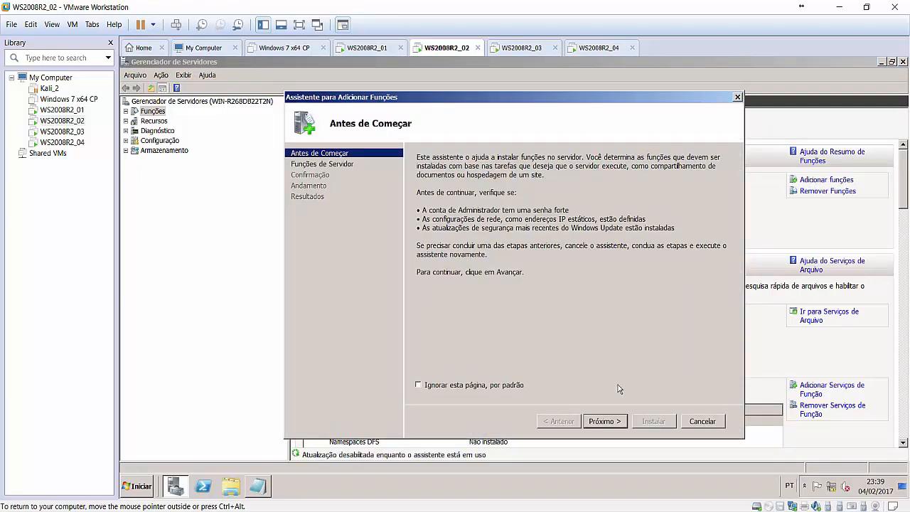
pyautogui.click(602, 421)
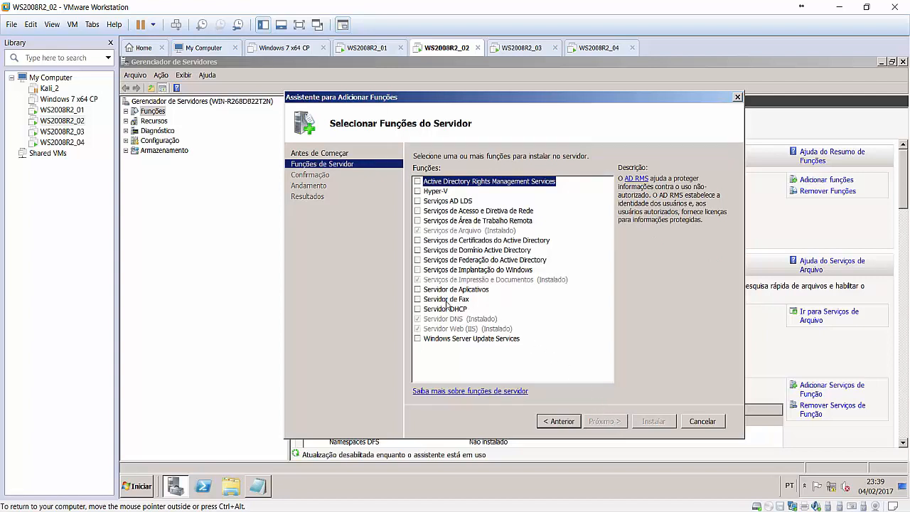
pyautogui.click(417, 311)
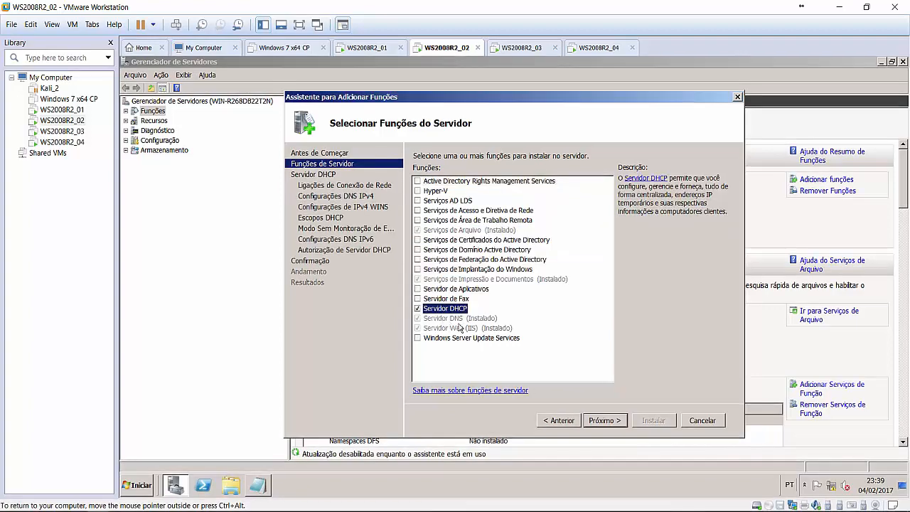
pyautogui.click(604, 420)
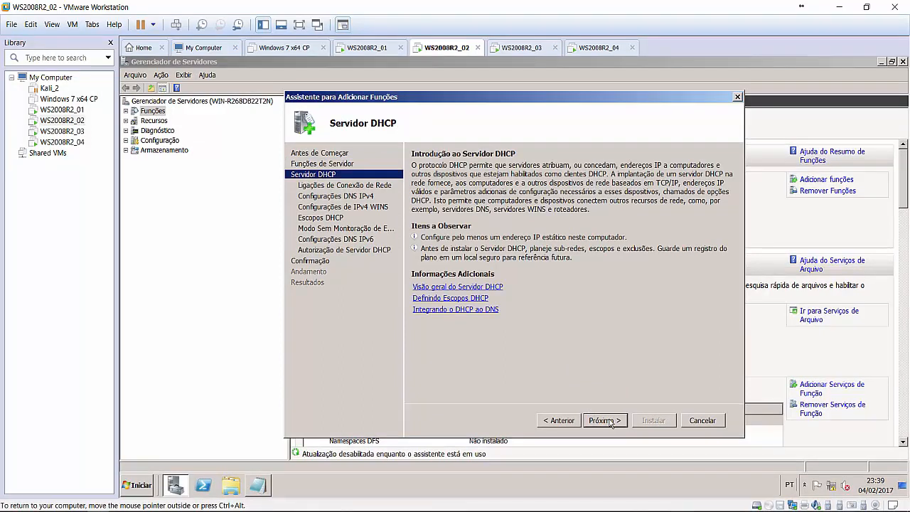
pyautogui.click(604, 421)
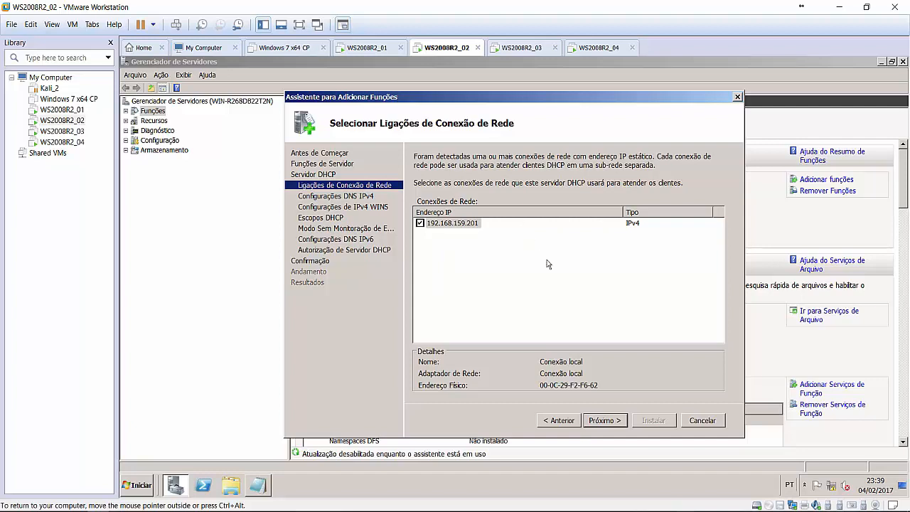
# Keep the 192.168.159.201 binding, validate preferred DNS 192.168.159.200, and leave WINS not required.
pyautogui.click(614, 421)
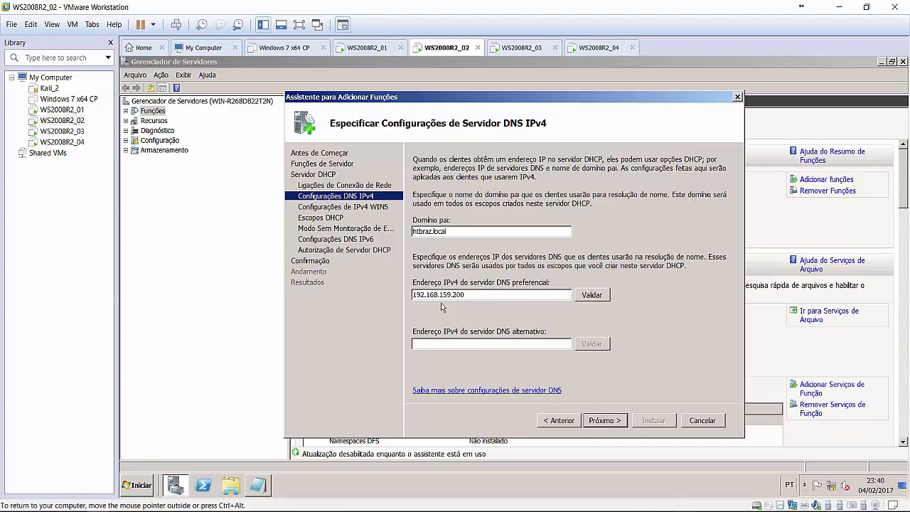
pyautogui.click(597, 295)
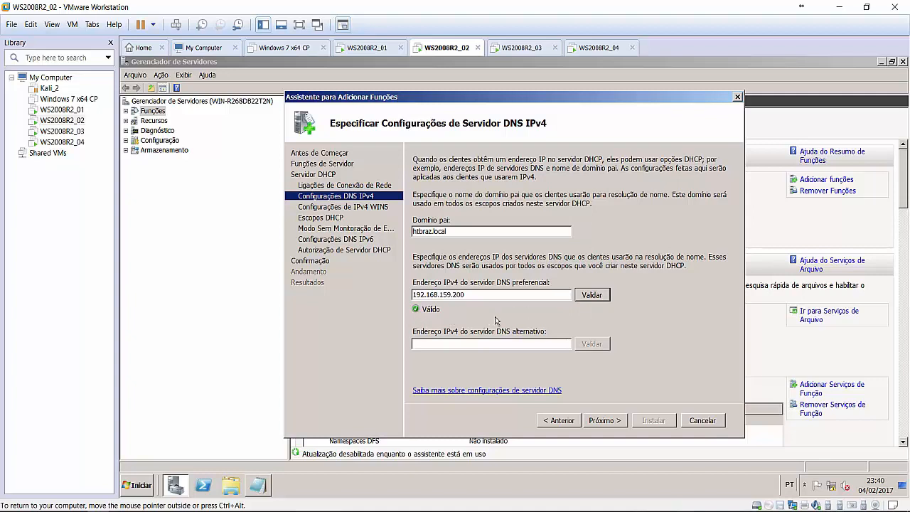
pyautogui.click(605, 421)
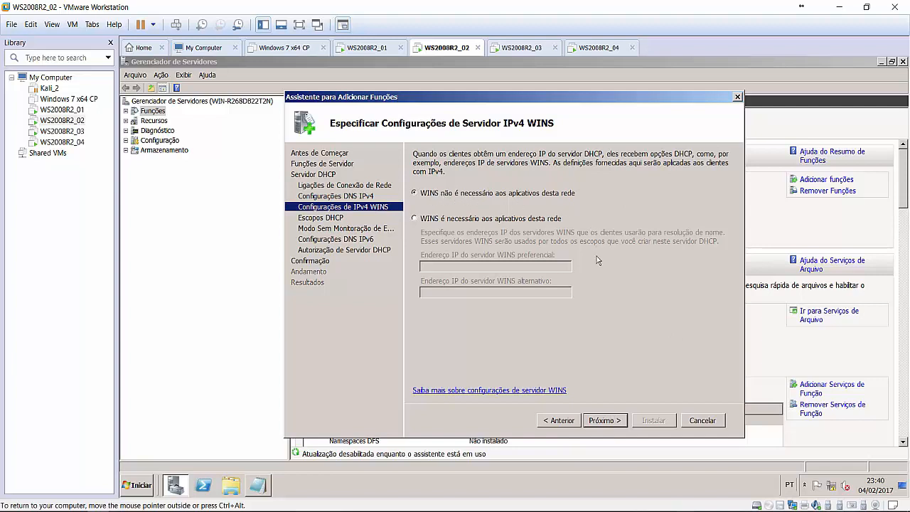
pyautogui.click(606, 420)
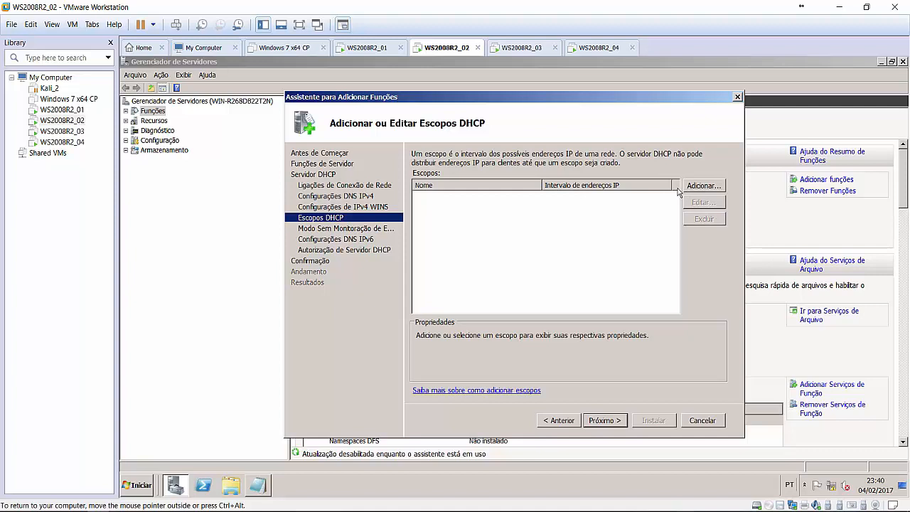
# Add a scope named Matriz with IP range 192.168.159.220 to 192.168.159.228.
pyautogui.click(711, 188)
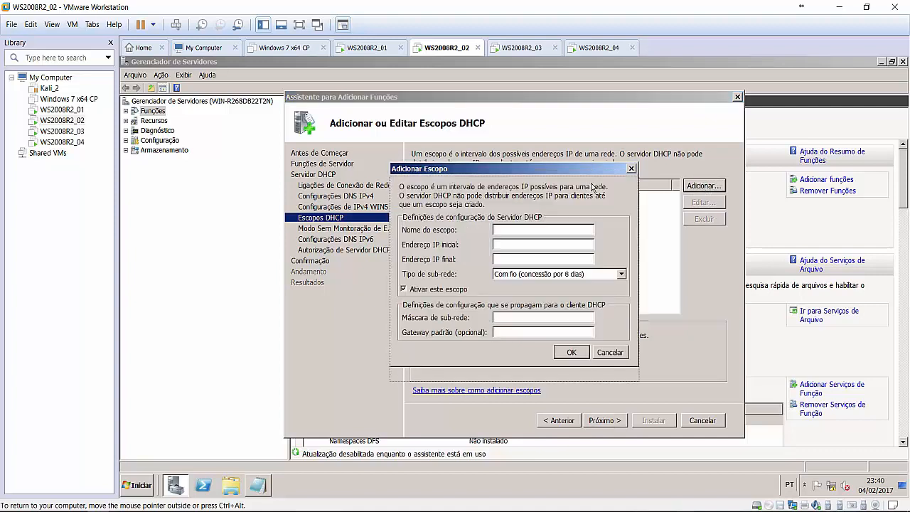
pyautogui.moveTo(593, 186); pyautogui.dragTo(602, 185)
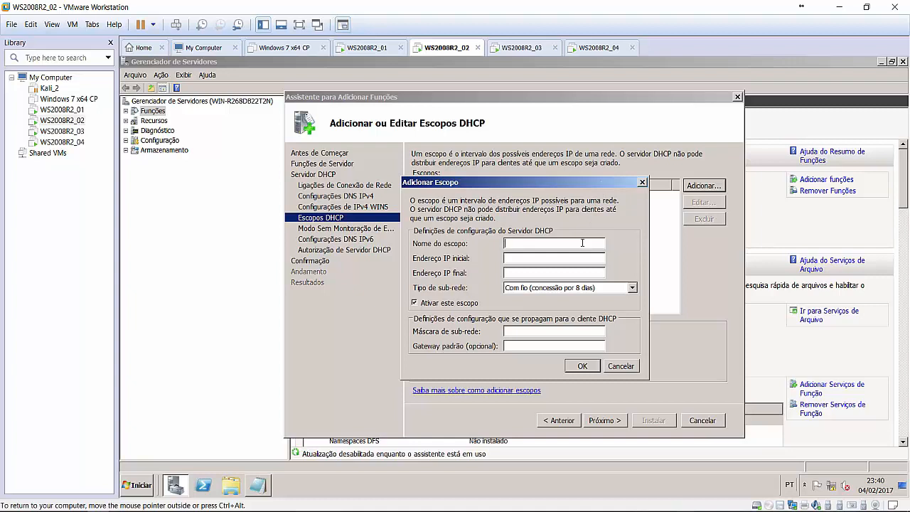
pyautogui.write('Matriz')
pyautogui.write('19')
pyautogui.write('2.168.')
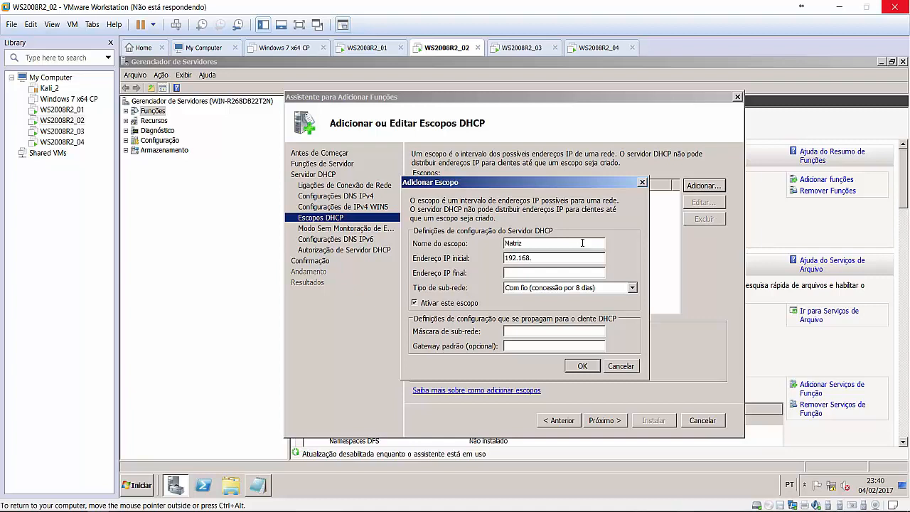
pyautogui.write('159')
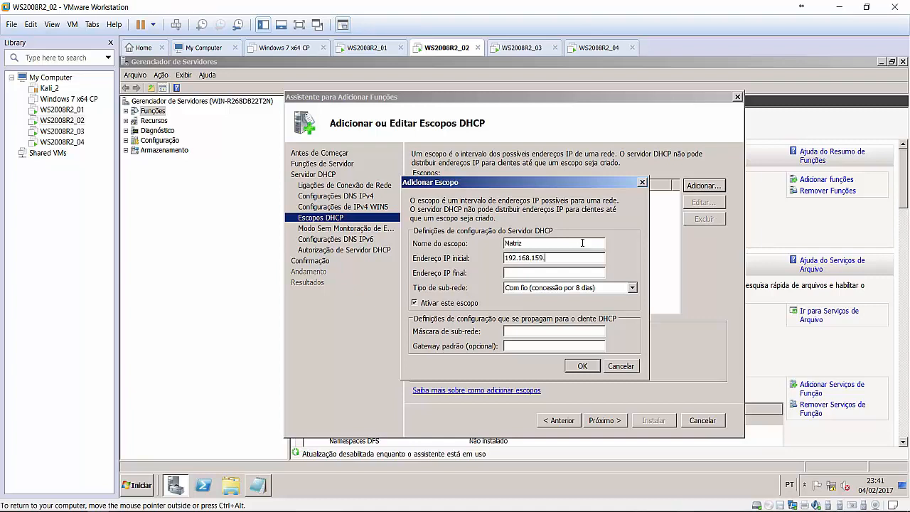
pyautogui.write('.220')
pyautogui.press('Tab')
pyautogui.write('192')
pyautogui.write('1698')
pyautogui.press('BackSpace')
pyautogui.press('BackSpace')
pyautogui.press('BackSpace')
pyautogui.press('BackSpace')
pyautogui.write('.168.159.')
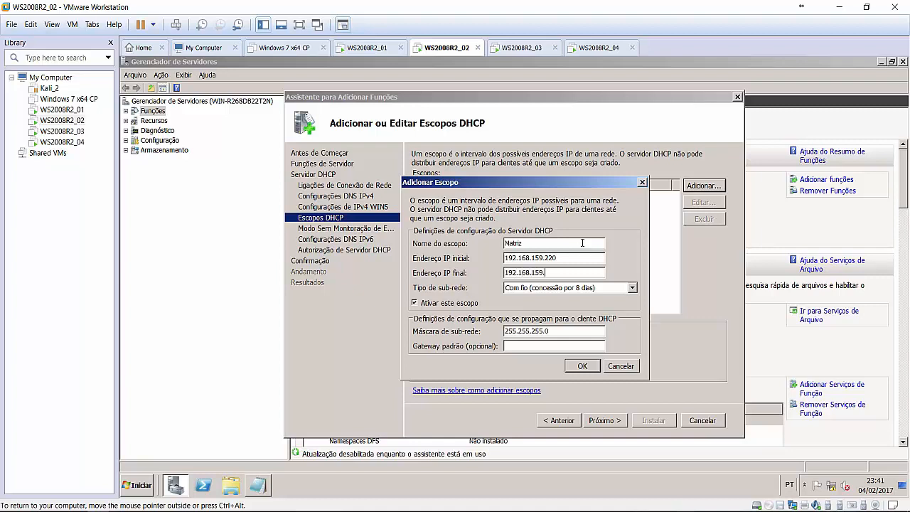
pyautogui.write('228')
# Give the Matriz scope mask 255.255.255.0 and default gateway 192.168.159.1, and confirm it.
pyautogui.moveTo(547, 257); pyautogui.dragTo(557, 273)
pyautogui.click(577, 277)
pyautogui.click(578, 345)
pyautogui.write('192.168.159.1')
pyautogui.click(577, 367)
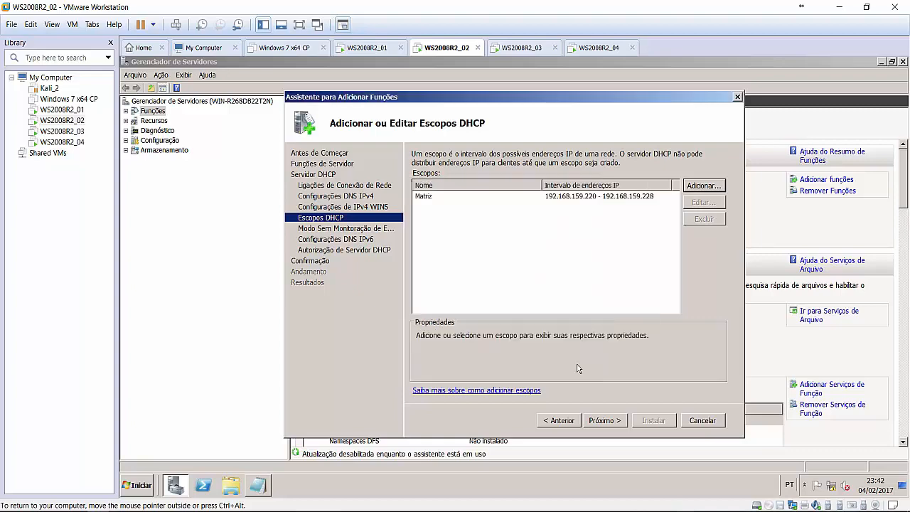
# Set DHCPv6 stateless mode to disabled and continue to the authorization page.
pyautogui.click(603, 420)
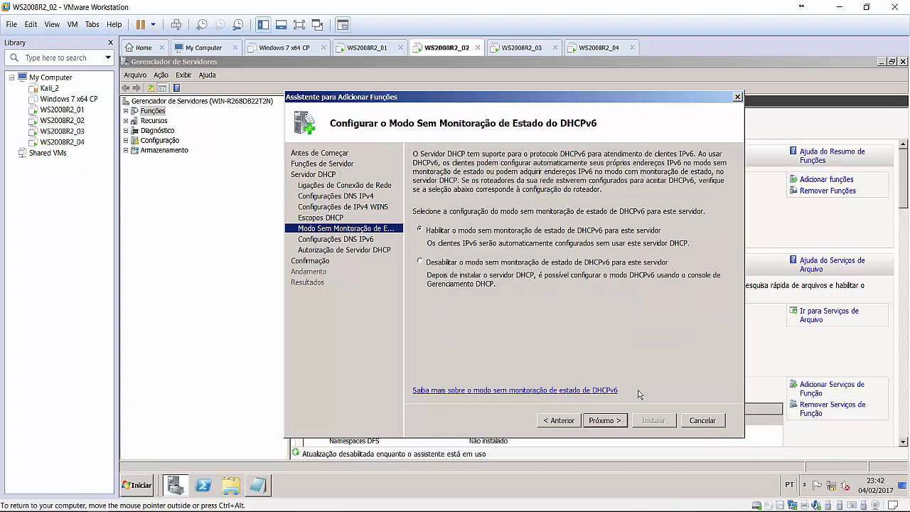
pyautogui.click(468, 266)
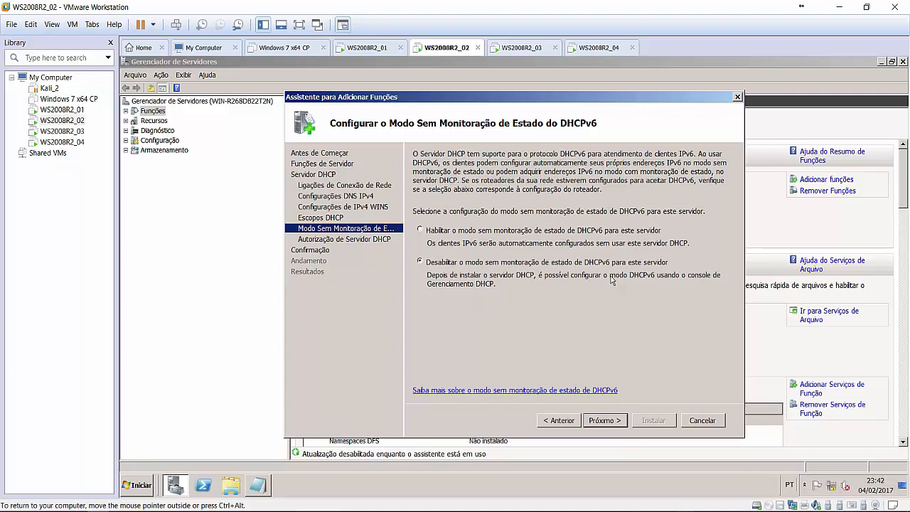
pyautogui.click(422, 232)
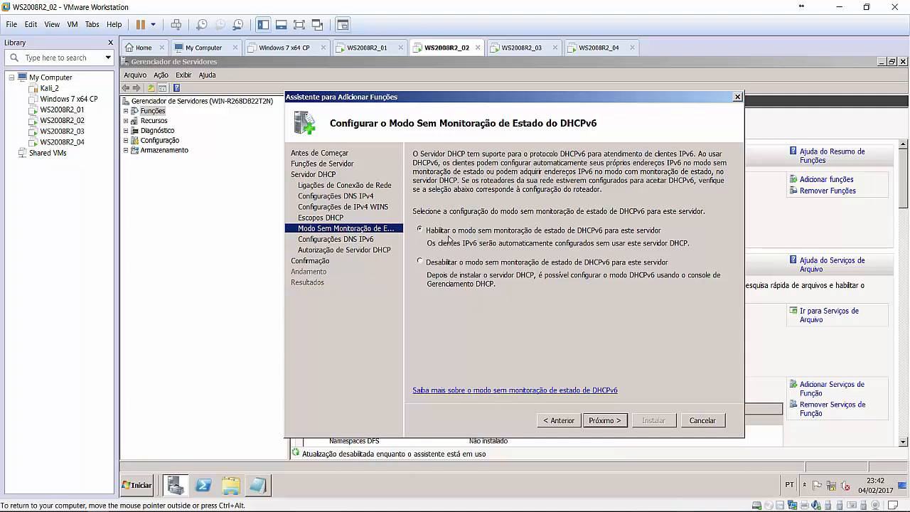
pyautogui.click(421, 262)
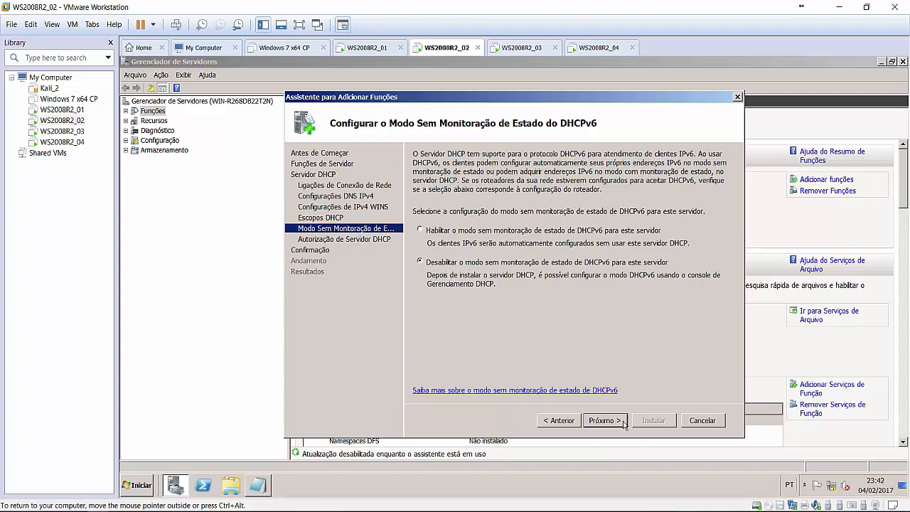
pyautogui.click(602, 420)
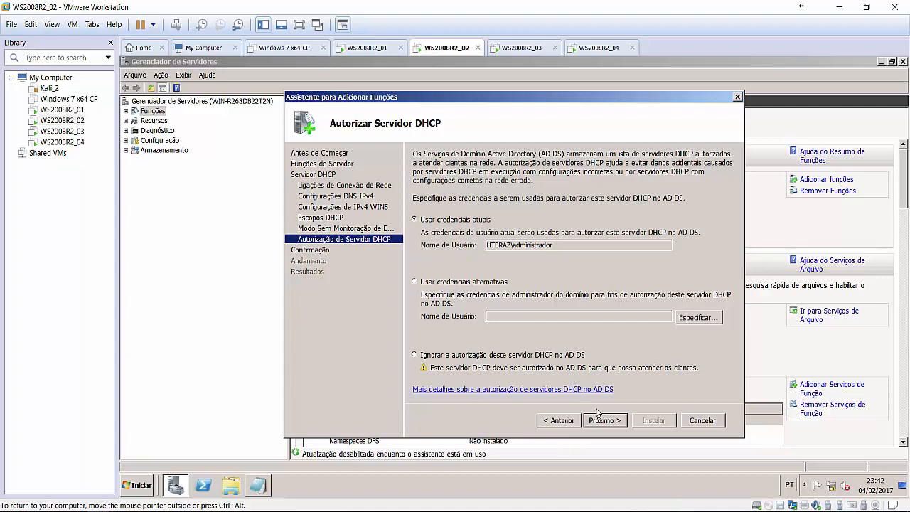
# Review the summary, install the DHCP Server role, and close the finished wizard.
pyautogui.click(616, 421)
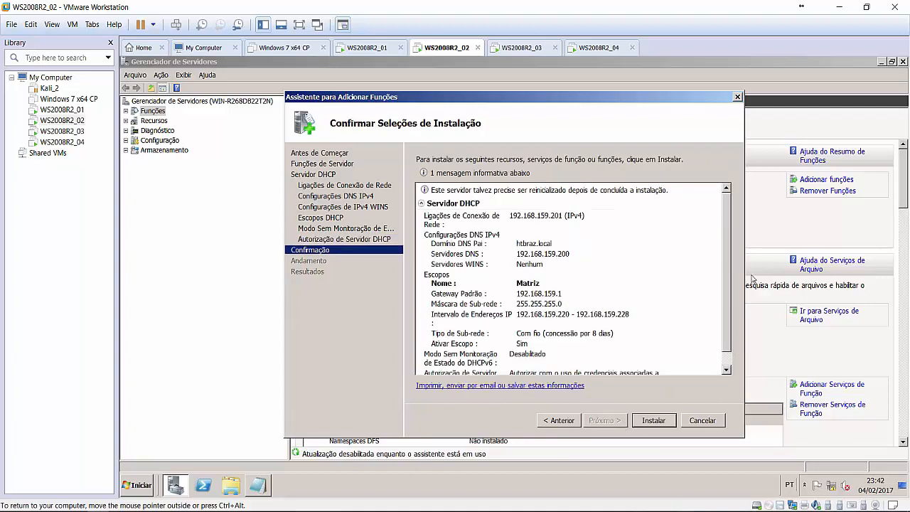
pyautogui.scroll(-1, 728, 285)
pyautogui.scroll(-1, 728, 284)
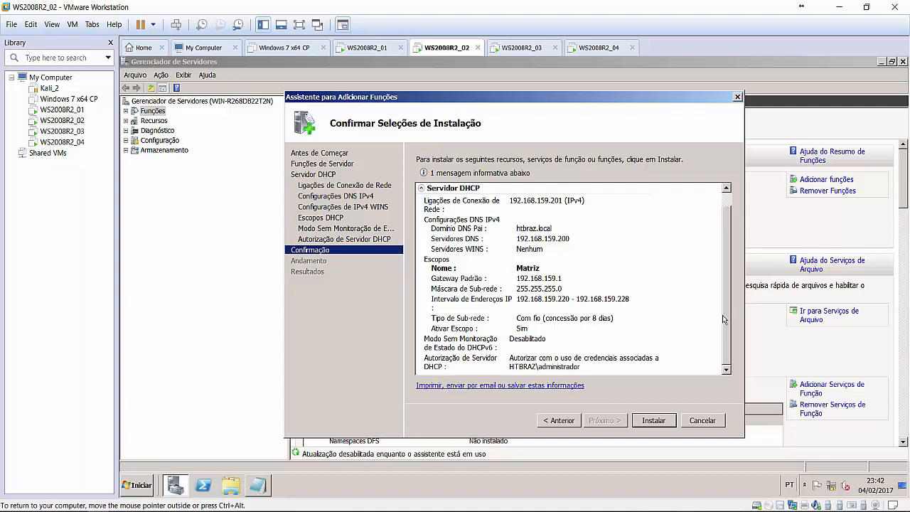
pyautogui.click(660, 425)
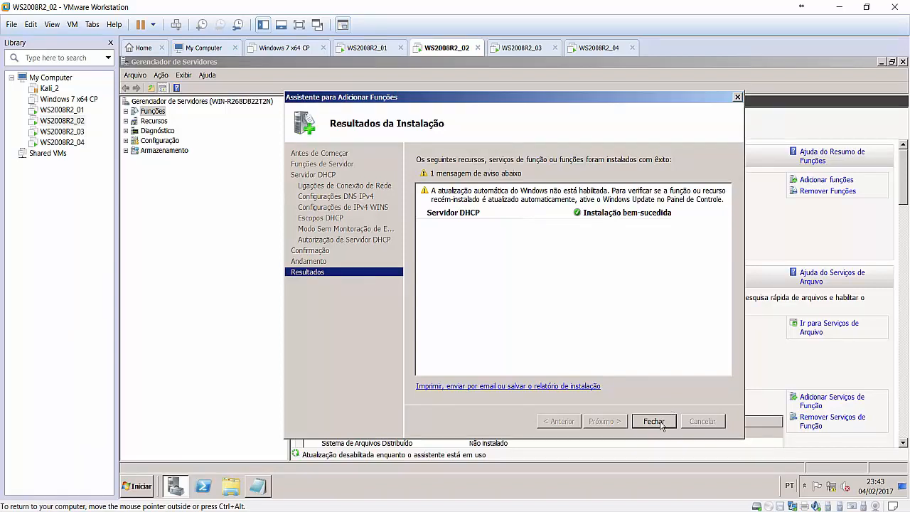
pyautogui.click(661, 424)
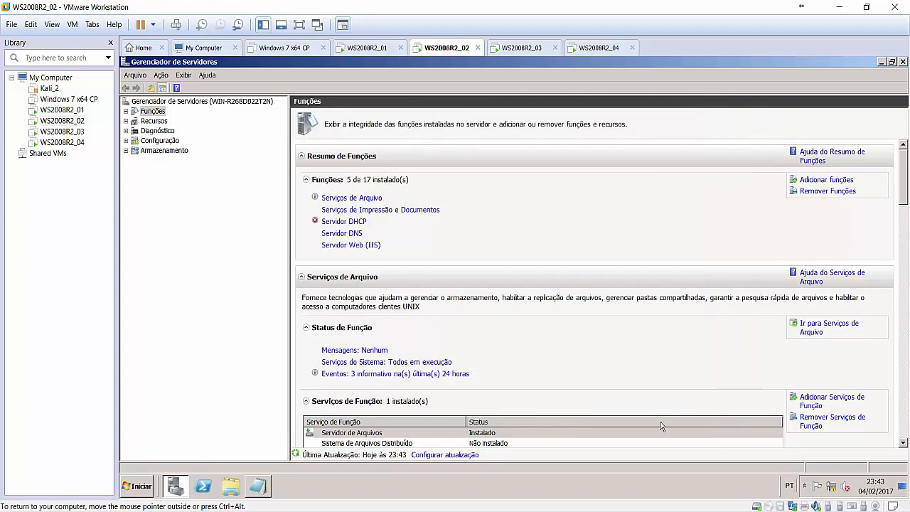
# Expand the DHCP server's IPv4 branch to show the Matriz scope's subfolders and the server node.
pyautogui.click(350, 225)
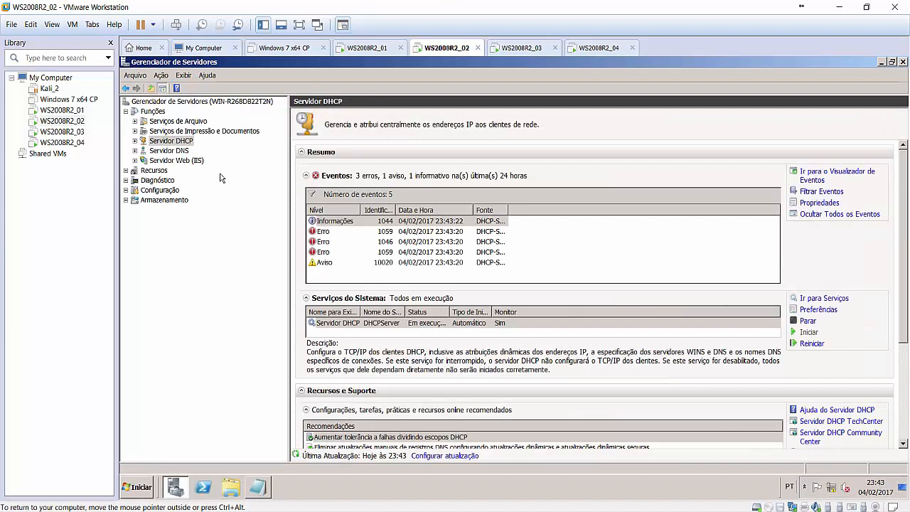
pyautogui.click(134, 141)
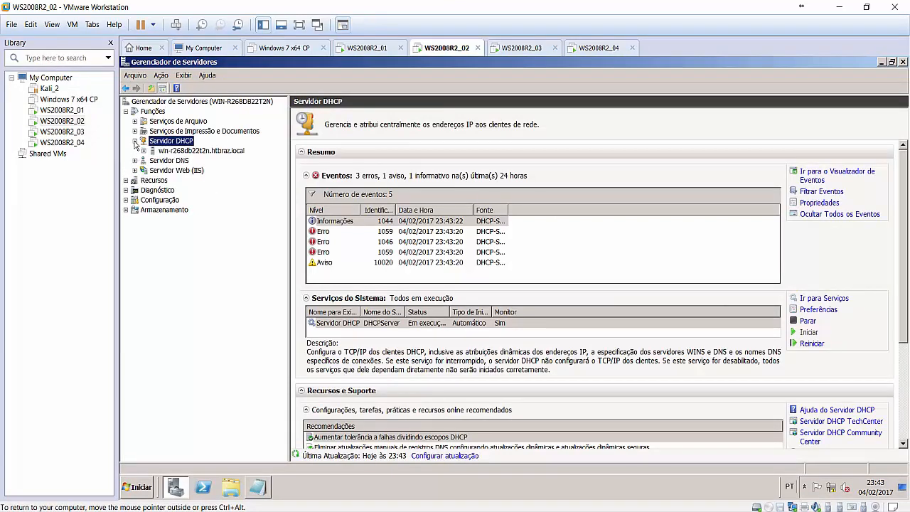
pyautogui.click(143, 152)
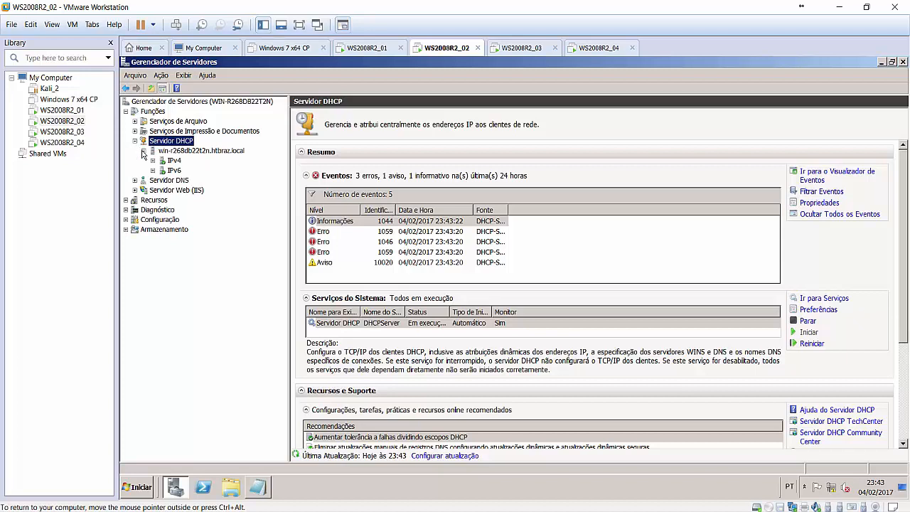
pyautogui.click(153, 161)
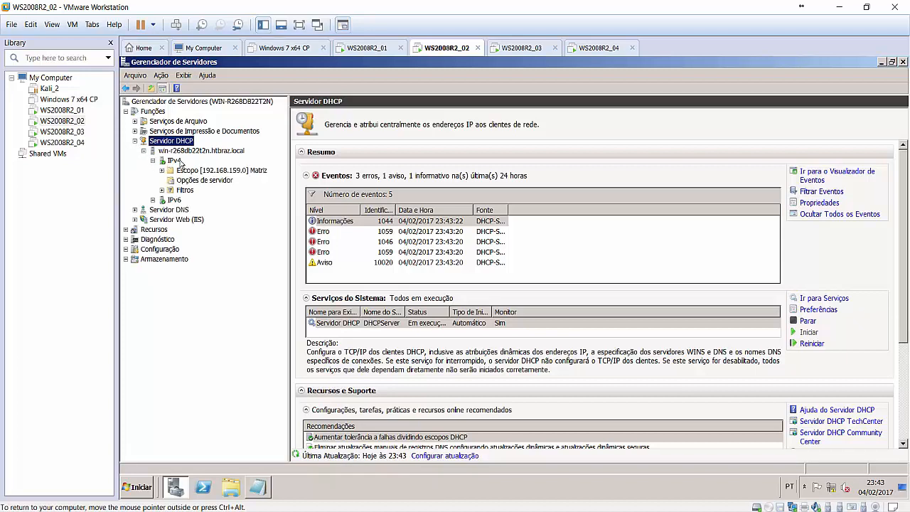
pyautogui.click(178, 161)
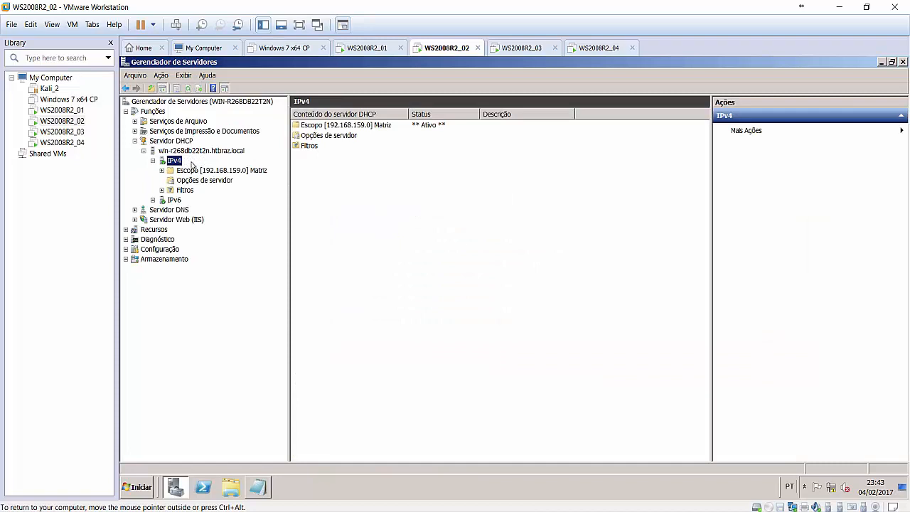
pyautogui.doubleClick(190, 170)
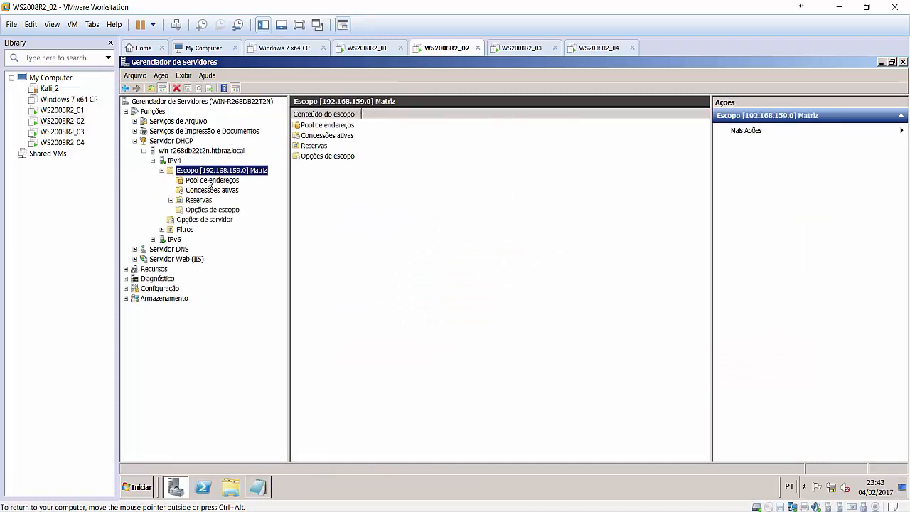
pyautogui.click(179, 152)
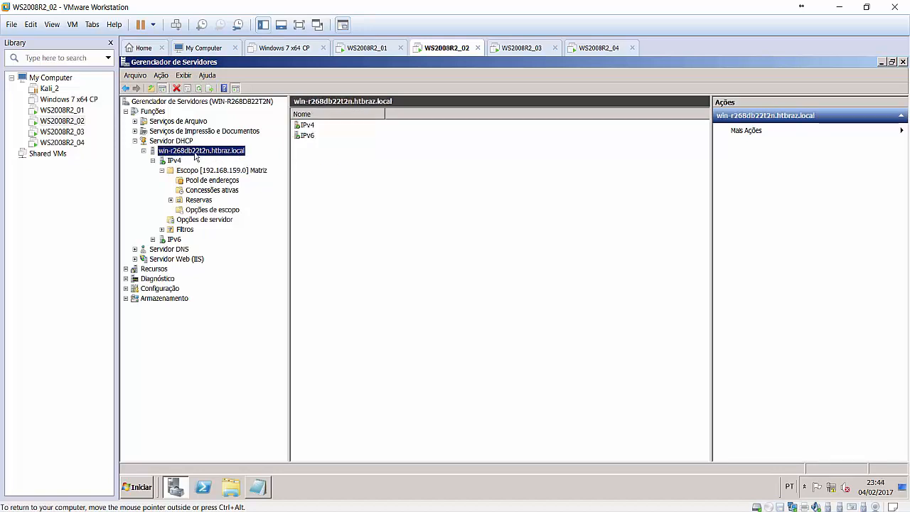
# Switch to the WS2008R2_03 machine and acknowledge its must-change-password logon notice.
pyautogui.rightClick(196, 154)
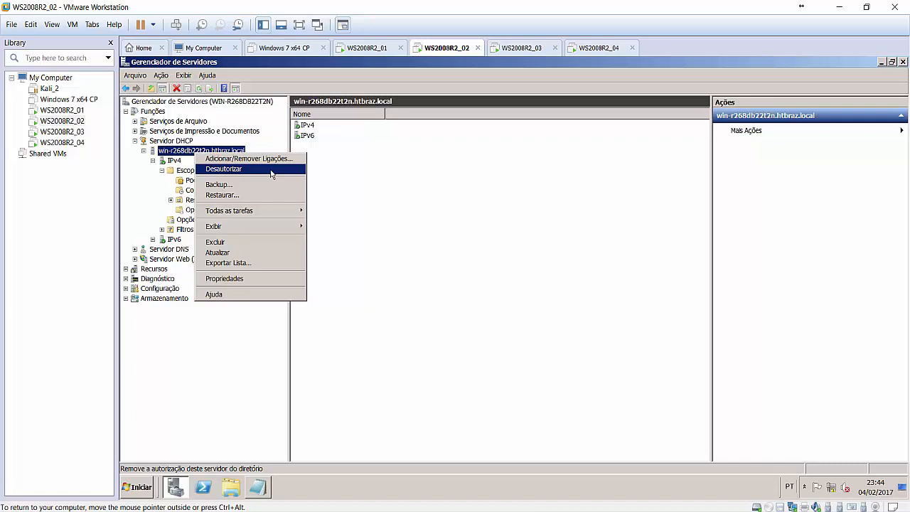
pyautogui.click(348, 175)
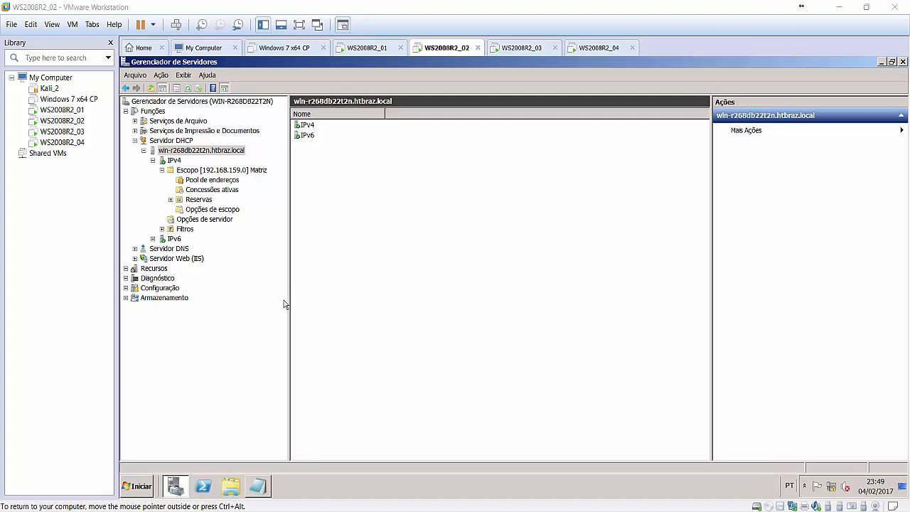
pyautogui.click(74, 134)
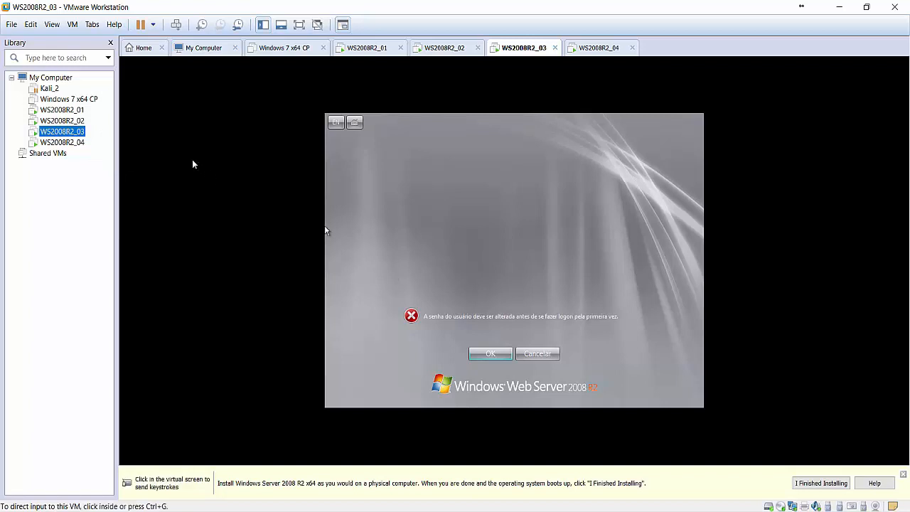
pyautogui.click(73, 143)
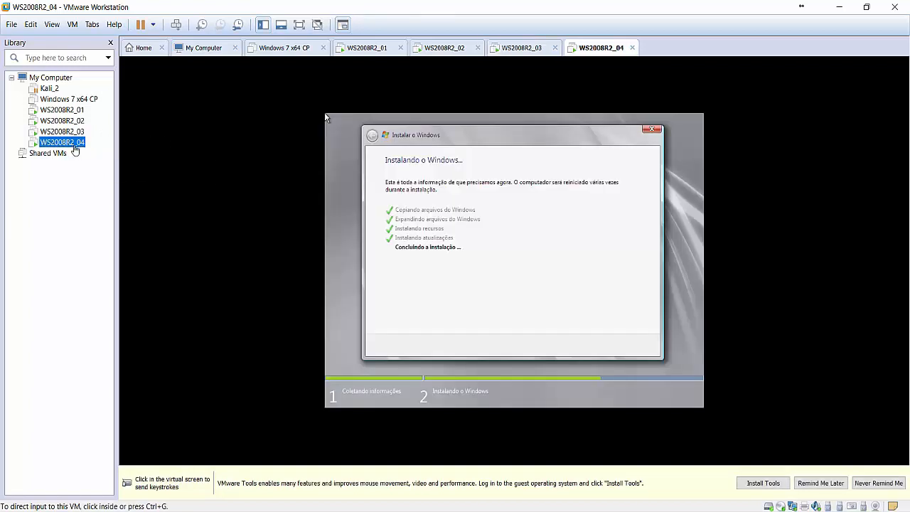
pyautogui.click(71, 134)
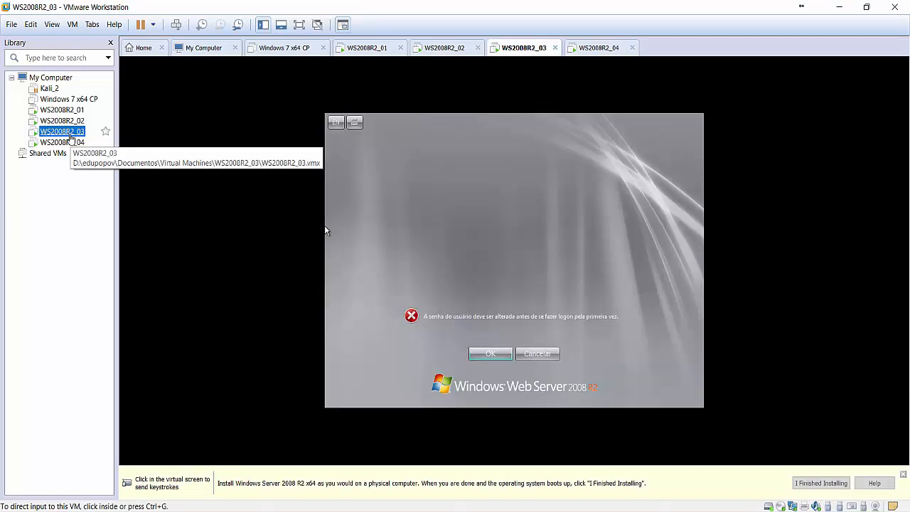
pyautogui.click(516, 338)
pyautogui.click(502, 354)
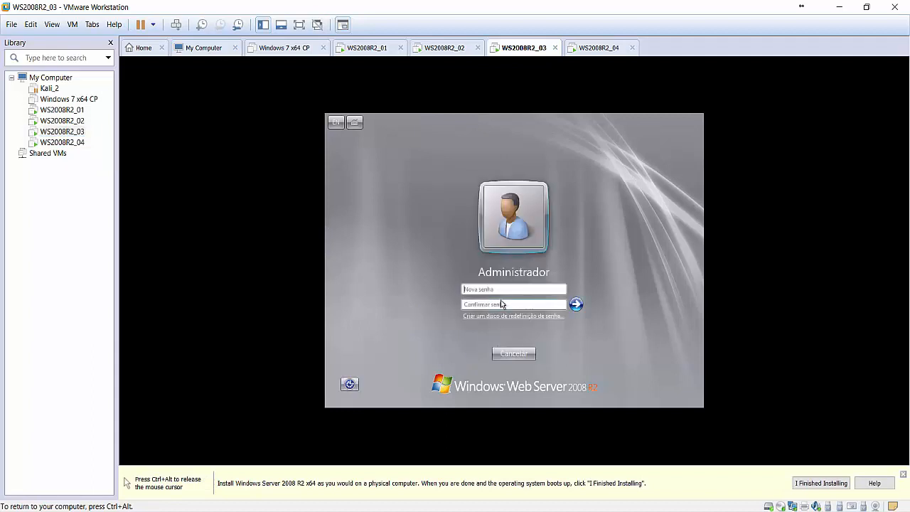
# Enter and confirm a new Administrator password on WS2008R2_03 and log on.
pyautogui.write('*********')
pyautogui.press('Tab')
pyautogui.write('*********')
pyautogui.press('Return')
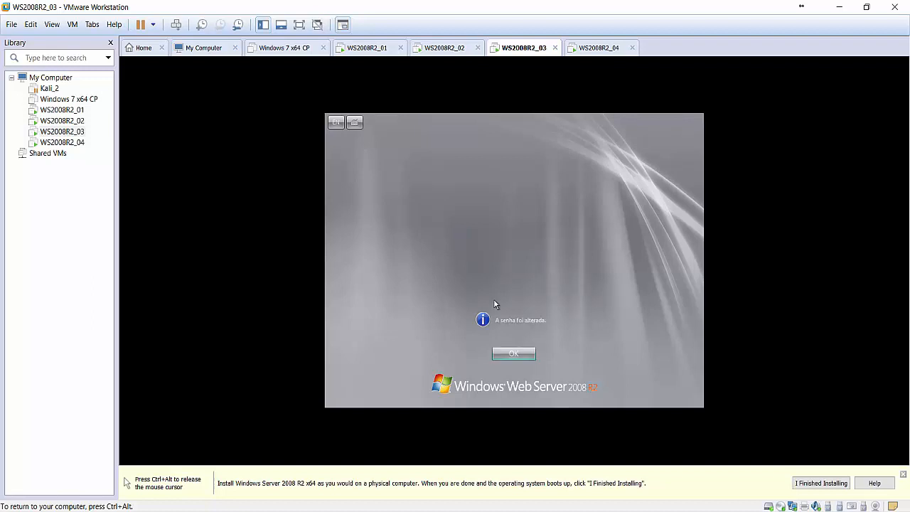
pyautogui.click(509, 352)
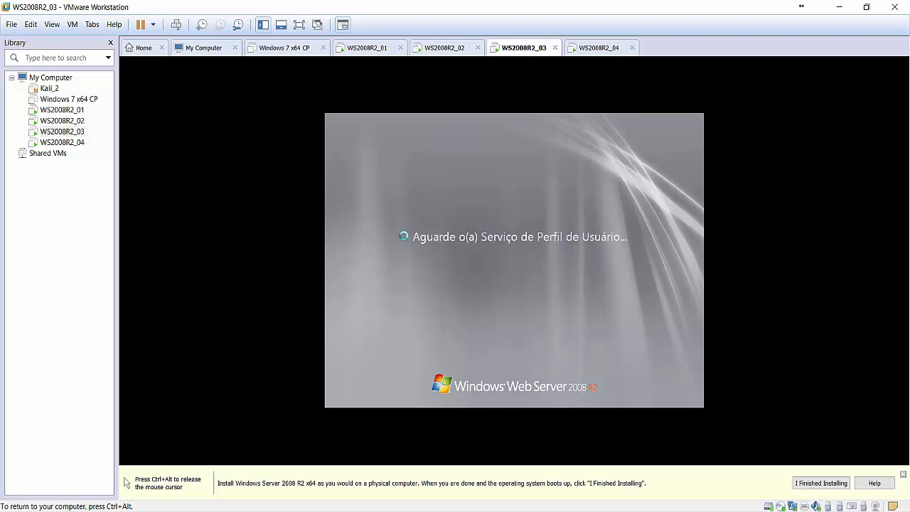
# Close the Initial Configuration Tasks window once the desktop has loaded.
pyautogui.hotkey('ctrl', 'alt')
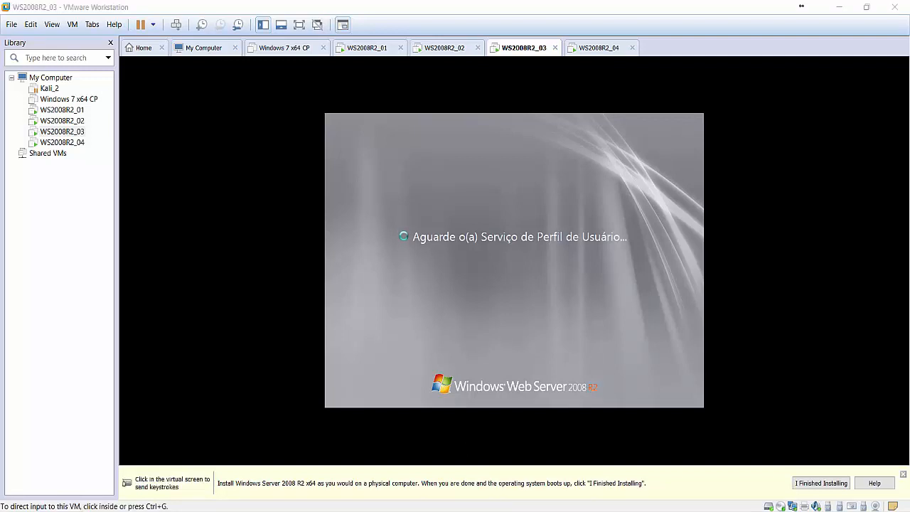
pyautogui.hotkey('ctrl', 'g')
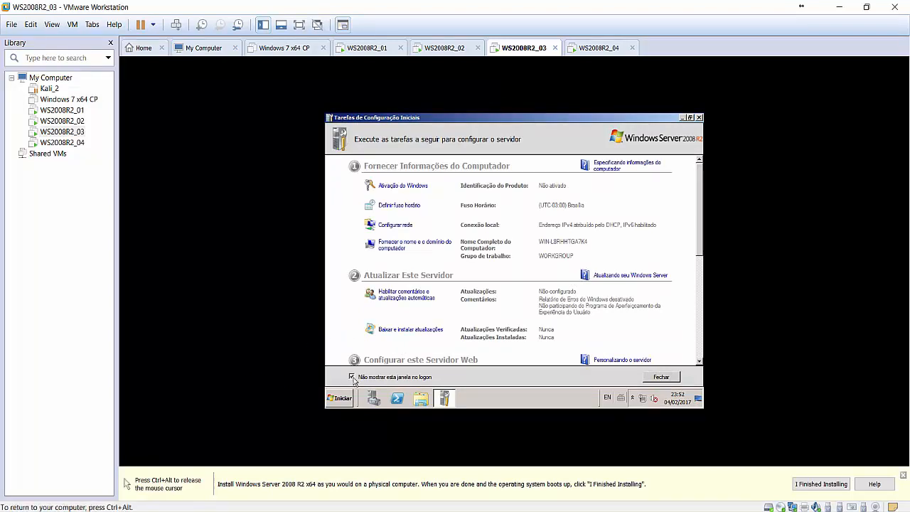
pyautogui.click(662, 377)
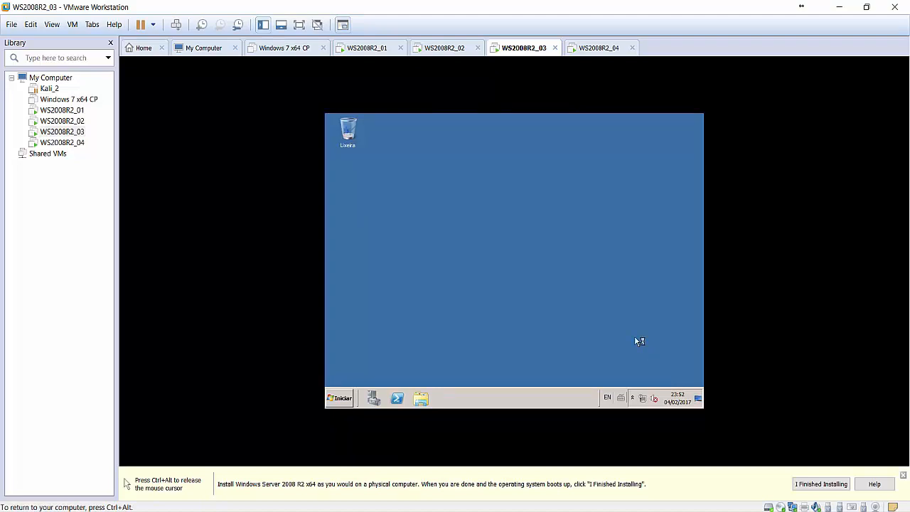
pyautogui.hotkey('ctrl', 'alt')
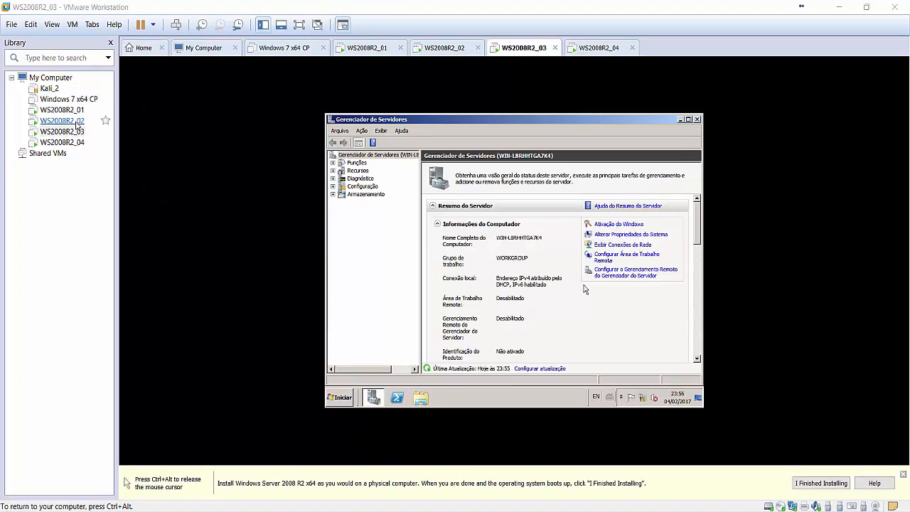
# On WS2008R2_02, view the Matriz active leases and widen the Nome and Endereço IP columns.
pyautogui.click(75, 122)
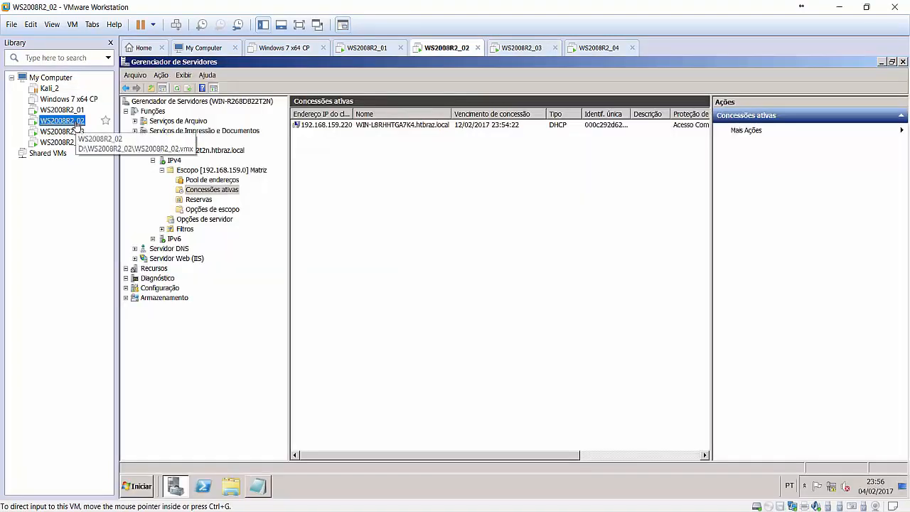
pyautogui.click(234, 192)
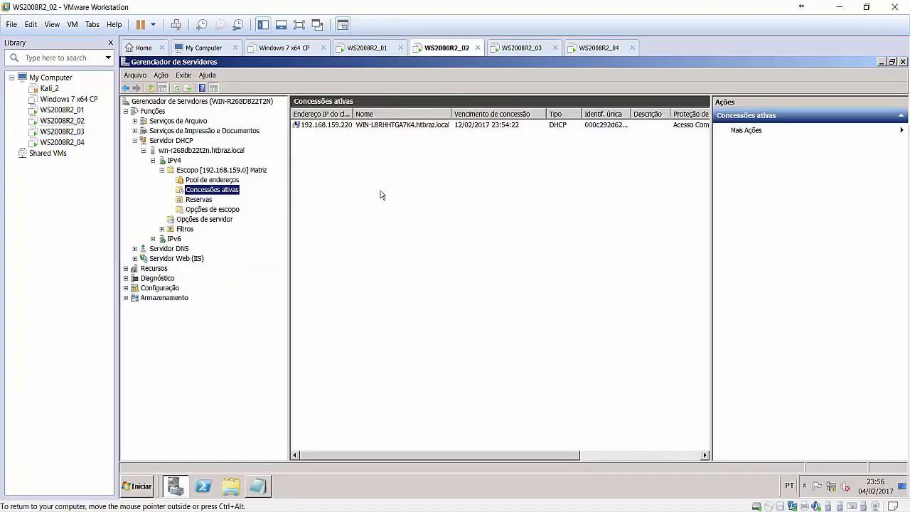
pyautogui.moveTo(452, 114); pyautogui.dragTo(473, 113)
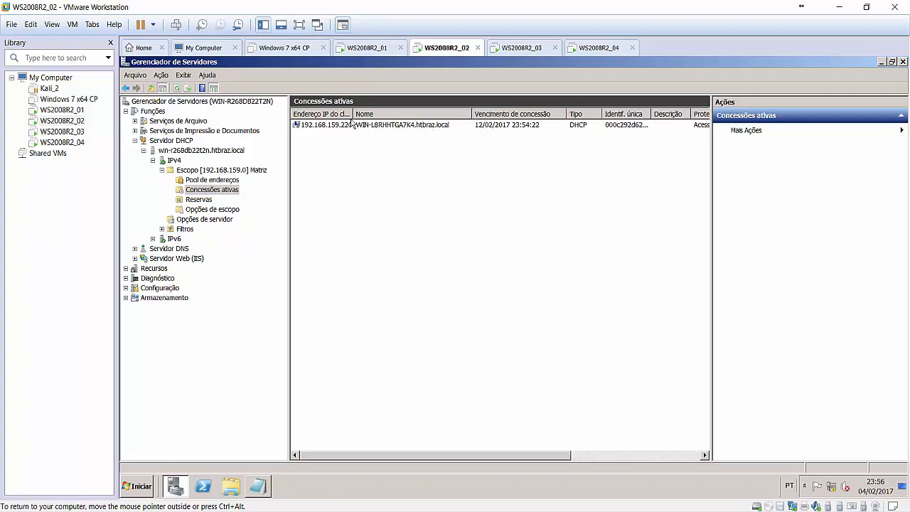
pyautogui.moveTo(353, 114); pyautogui.dragTo(358, 113)
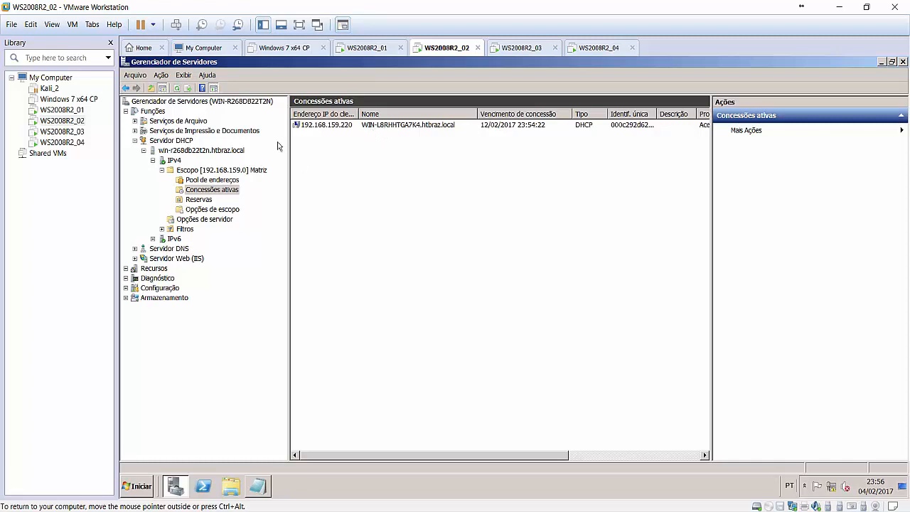
# On WS2008R2_04, set and confirm a new Administrator password at the must-change-password prompt.
pyautogui.click(70, 144)
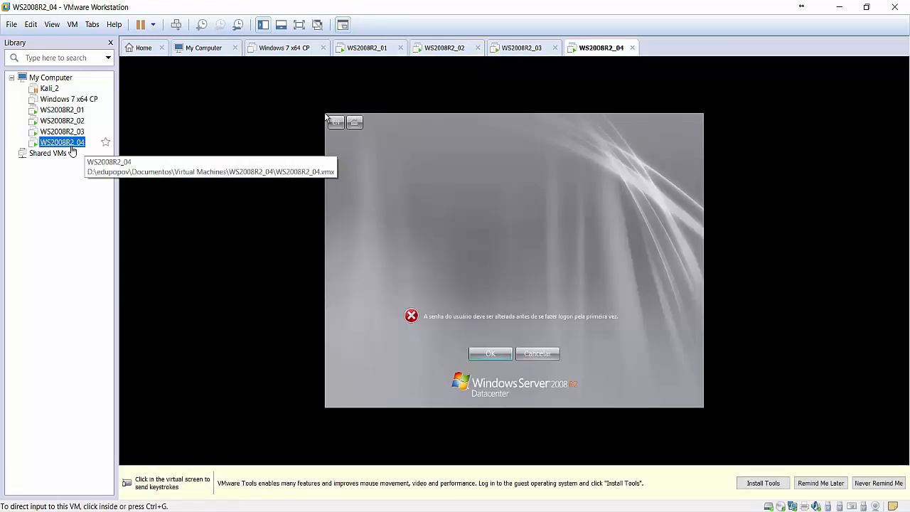
pyautogui.click(387, 254)
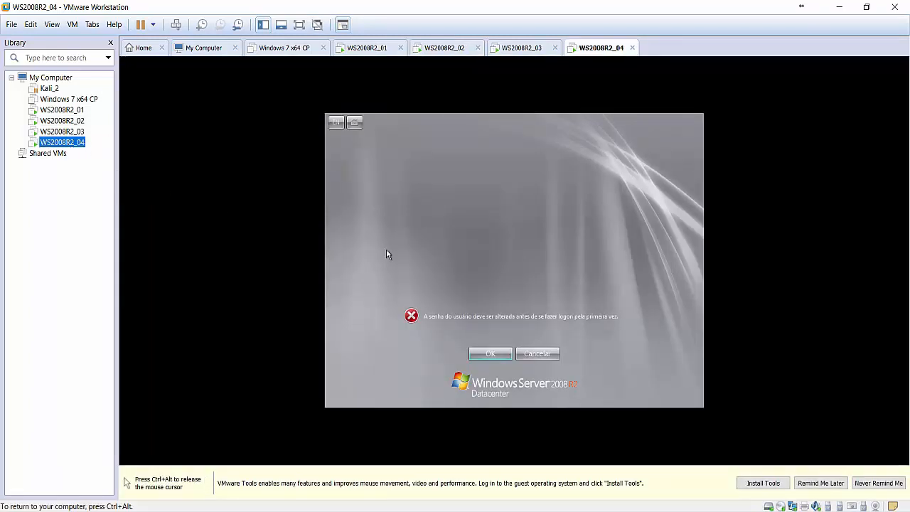
pyautogui.click(479, 356)
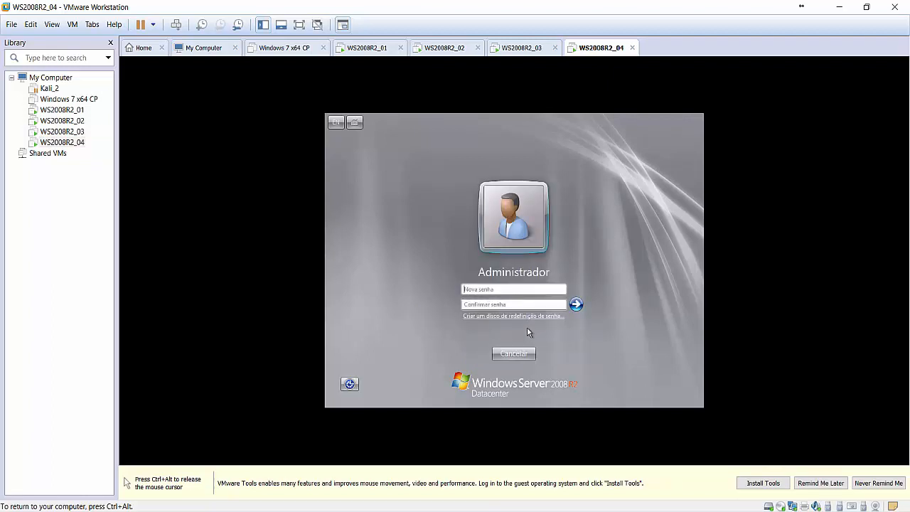
pyautogui.write('Pa$$w0rd1!')
pyautogui.press('Tab')
pyautogui.write('Pa$$w0rd1')
pyautogui.press('BackSpace')
pyautogui.press('BackSpace')
pyautogui.press('BackSpace')
pyautogui.press('BackSpace')
pyautogui.press('BackSpace')
pyautogui.press('BackSpace')
pyautogui.press('BackSpace')
pyautogui.press('BackSpace')
pyautogui.write('Pa$$w0rd1')
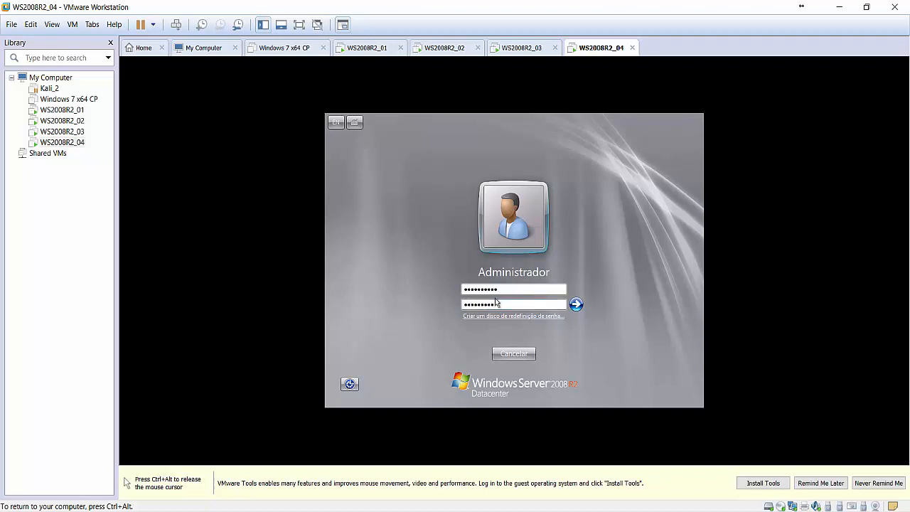
pyautogui.moveTo(500, 290); pyautogui.dragTo(463, 288)
pyautogui.write('Pa$$w0rd1')
pyautogui.press('Return')
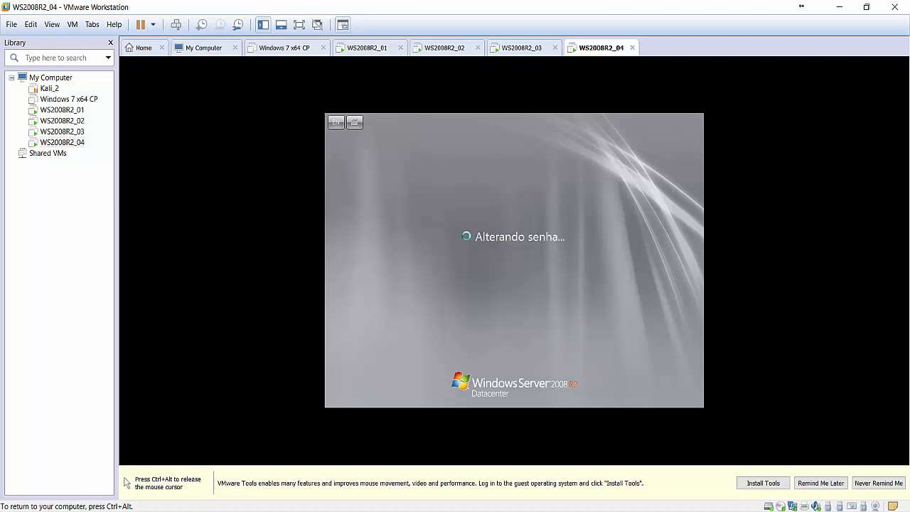
pyautogui.click(532, 380)
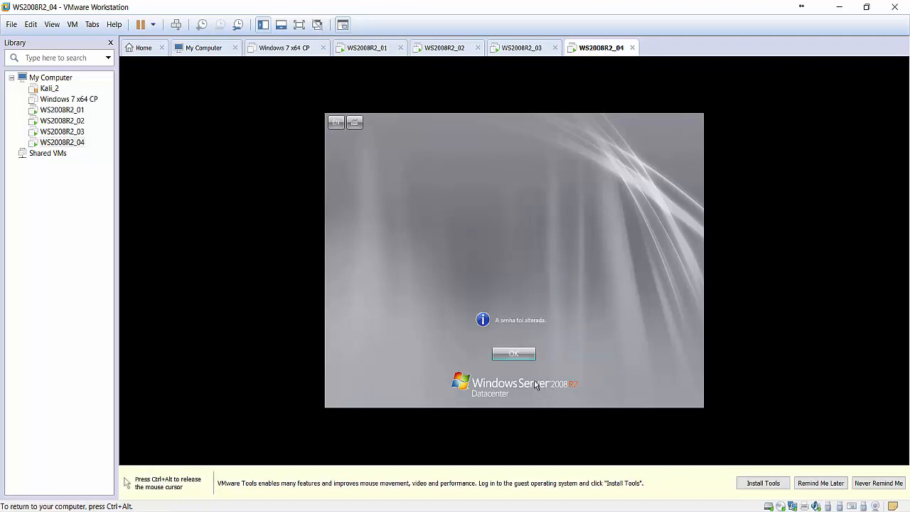
pyautogui.click(523, 354)
# Close Initial Configuration Tasks, stop it from showing at logon, and release input to the host.
pyautogui.hotkey('ctrl', 'alt')
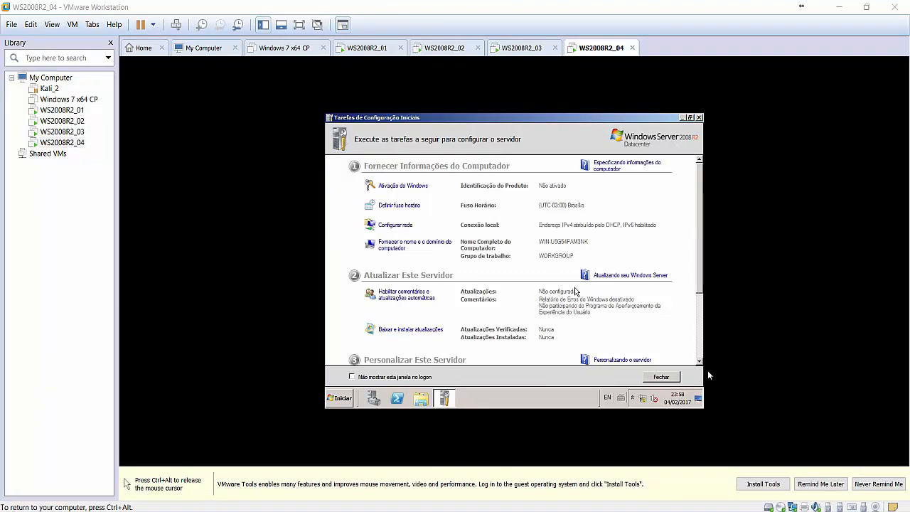
pyautogui.click(425, 377)
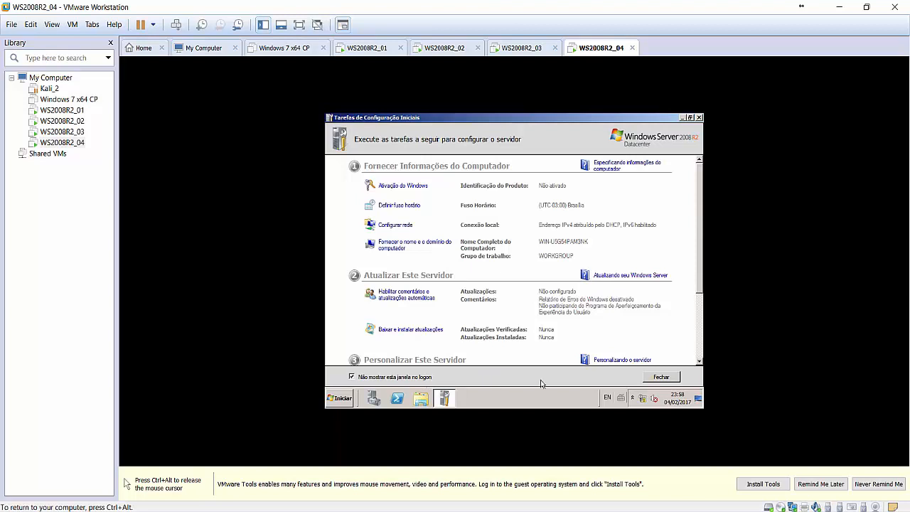
pyautogui.click(656, 379)
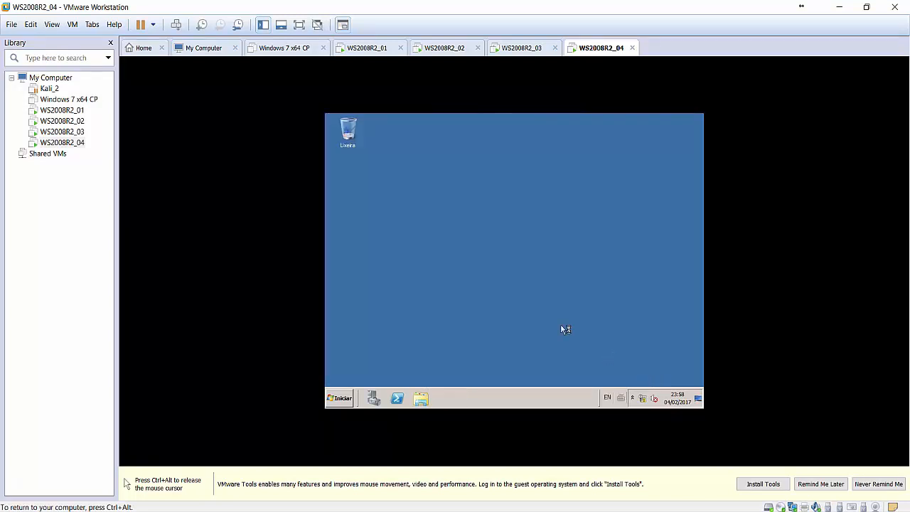
pyautogui.hotkey('ctrl', 'alt')
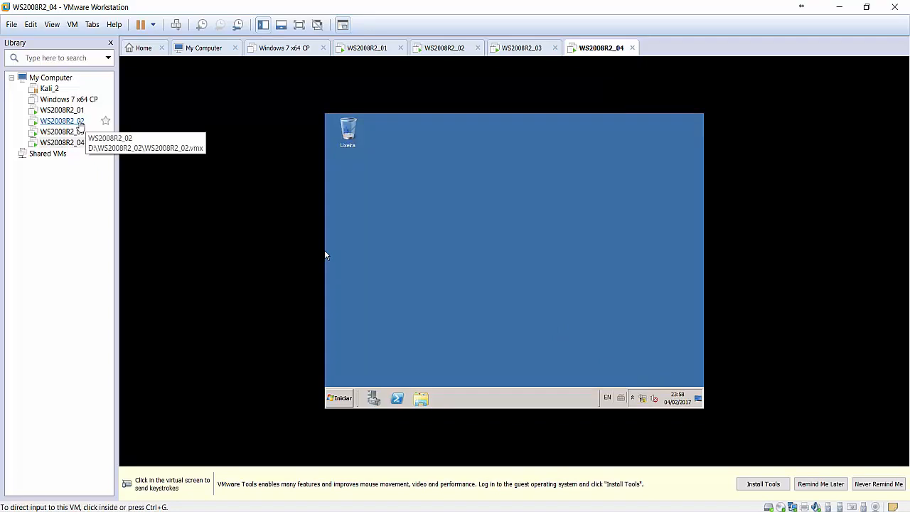
# On WS2008R2_02, narrow Nome, shrink the Ações pane and widen Identif. única to show full IDs.
pyautogui.click(78, 123)
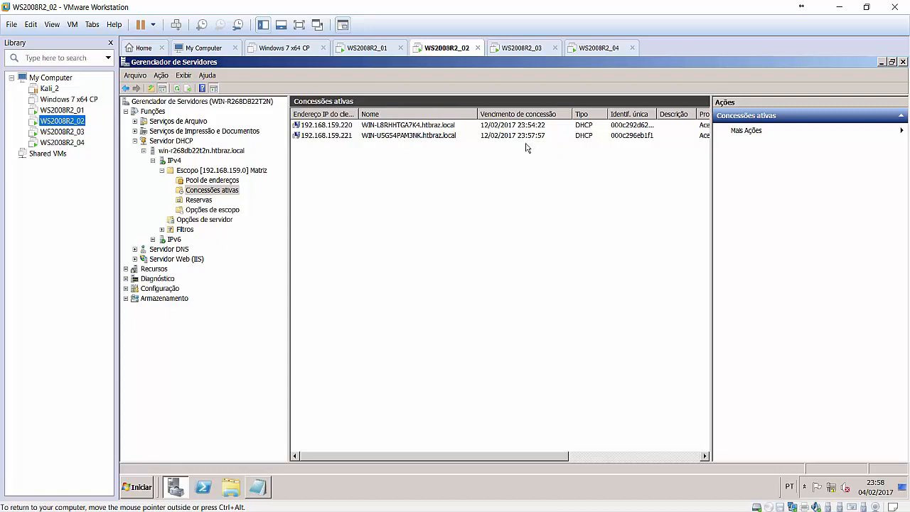
pyautogui.moveTo(477, 114); pyautogui.dragTo(463, 114)
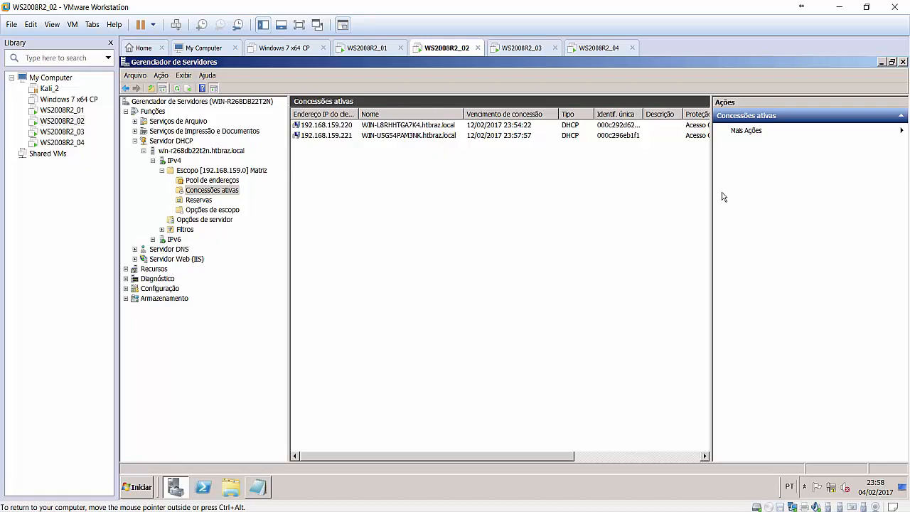
pyautogui.moveTo(711, 193); pyautogui.dragTo(810, 202)
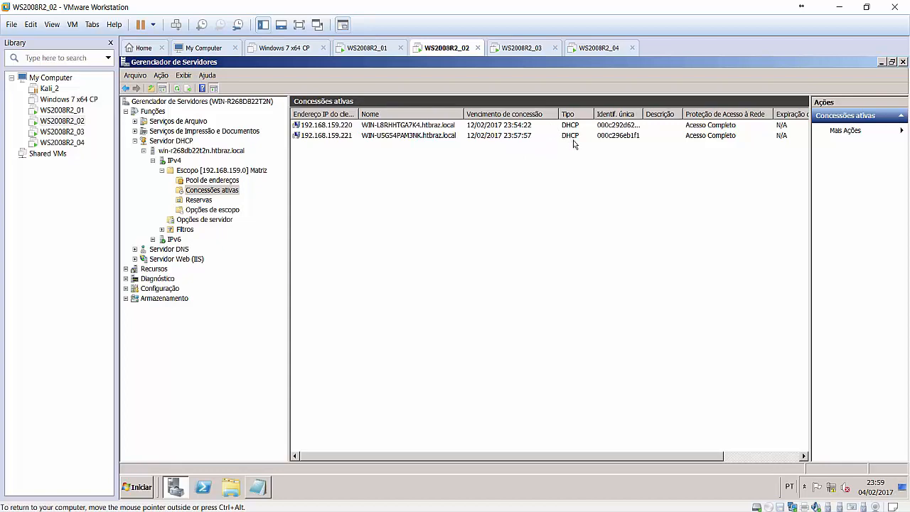
pyautogui.moveTo(643, 114)
pyautogui.mouseDown()
pyautogui.moveTo(676, 121)
pyautogui.moveTo(655, 113)
pyautogui.mouseUp()
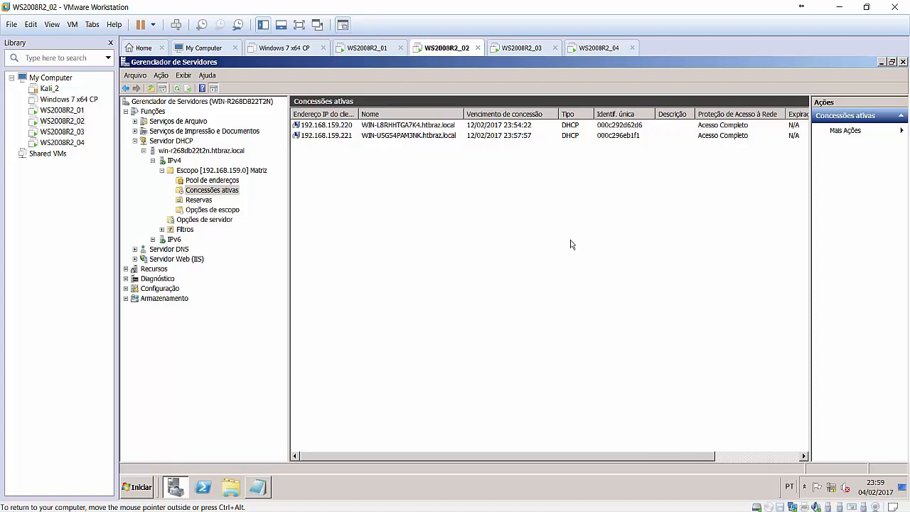
pyautogui.hotkey('ctrl', 'alt')
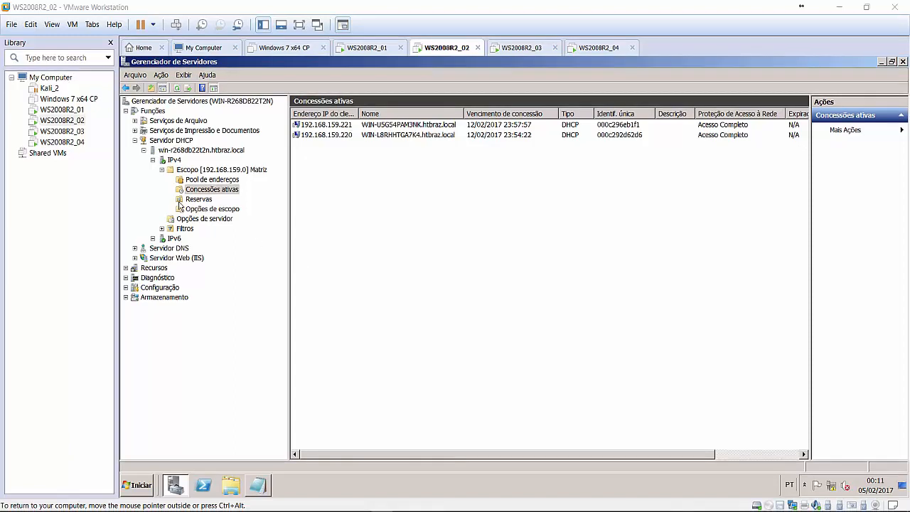
# Bring up WS2008R2_03 to view its Server Manager summary and DHCP-assigned IPv4 address.
pyautogui.click(71, 133)
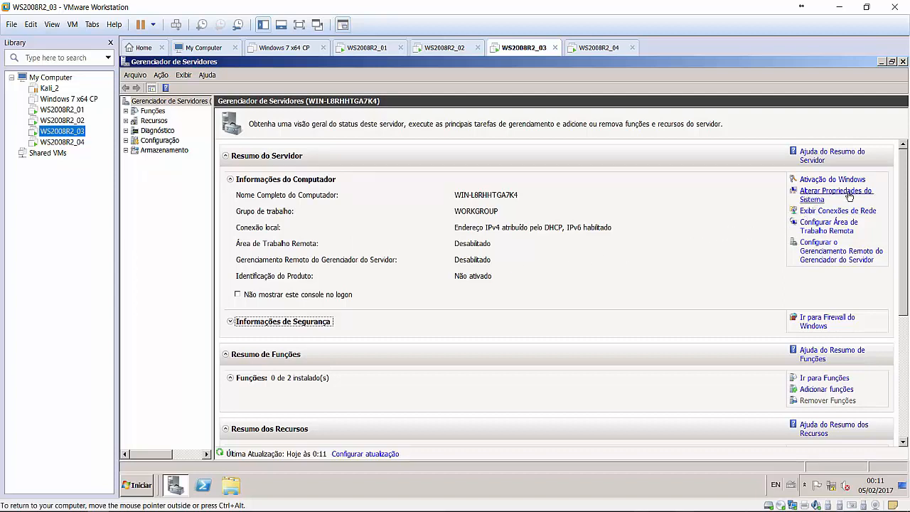
# In System Properties, change the computer name to WS2008R2-03, close, and choose Restart Now.
pyautogui.click(813, 201)
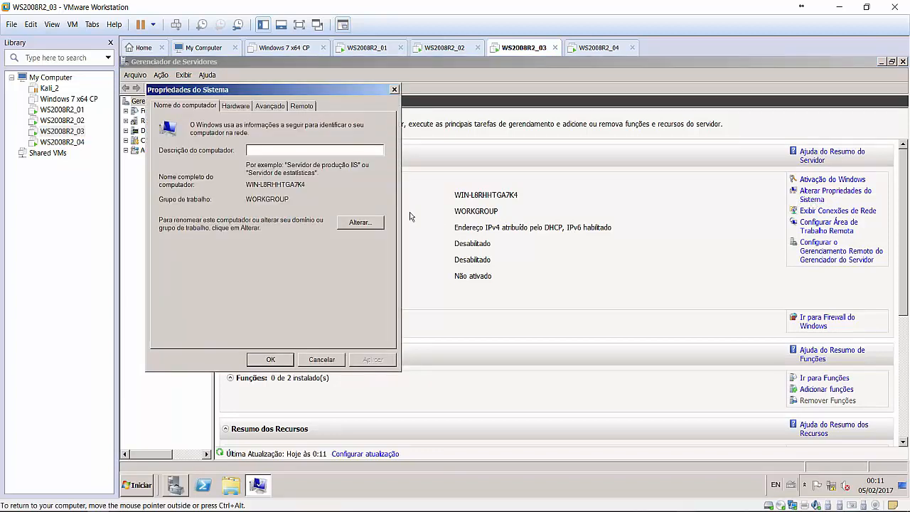
pyautogui.click(360, 226)
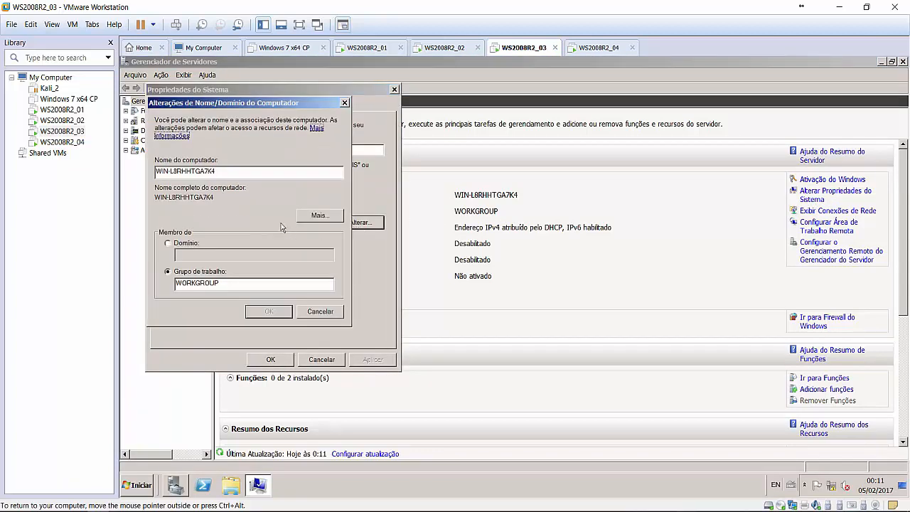
pyautogui.moveTo(218, 171); pyautogui.dragTo(155, 171)
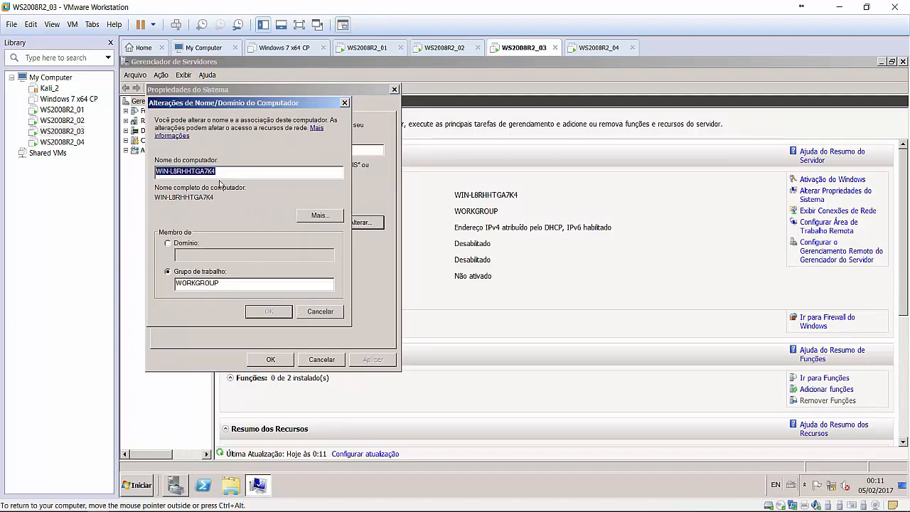
pyautogui.write('WS')
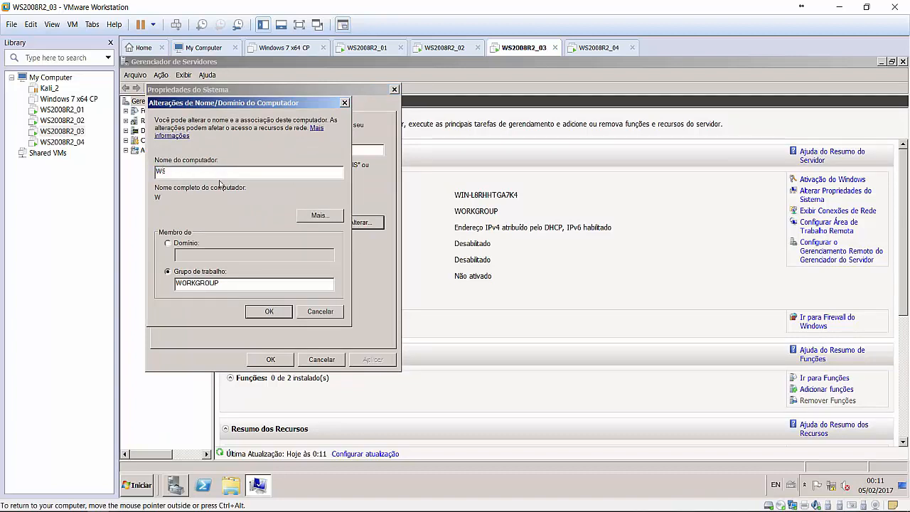
pyautogui.write('2008R2')
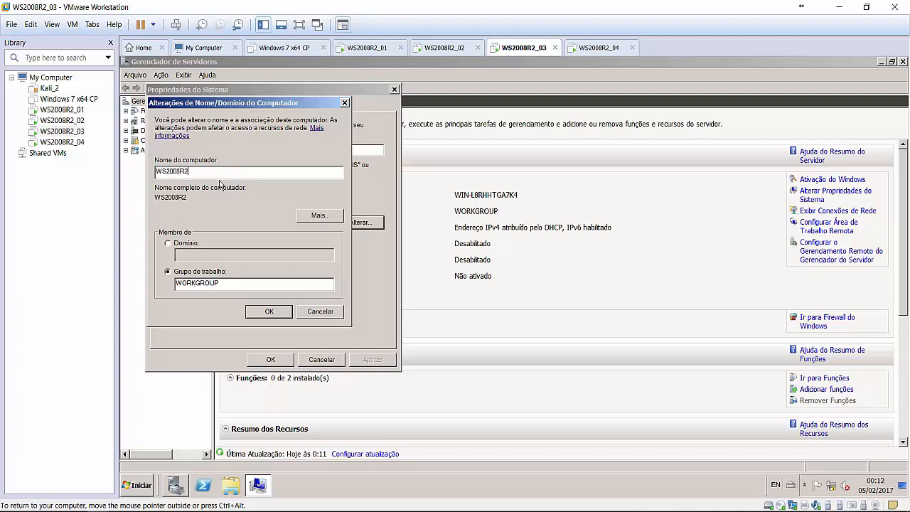
pyautogui.write('-03')
pyautogui.click(265, 313)
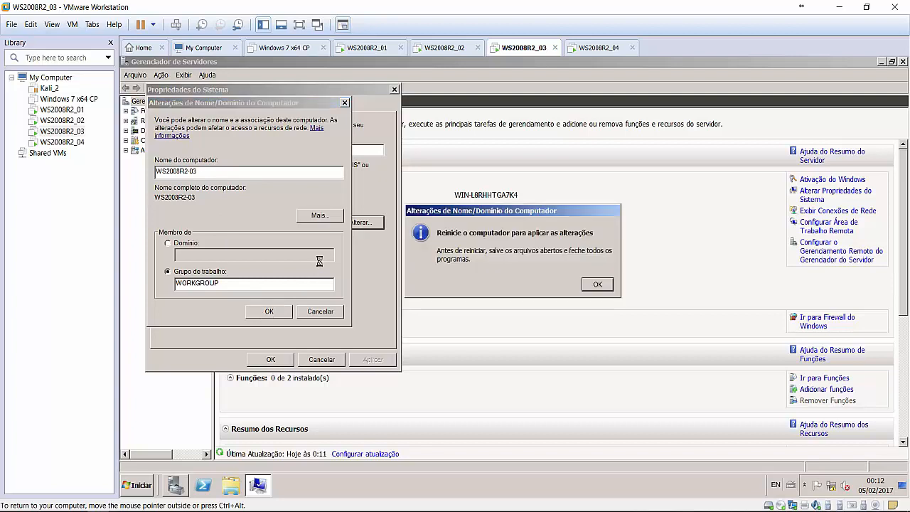
pyautogui.click(606, 290)
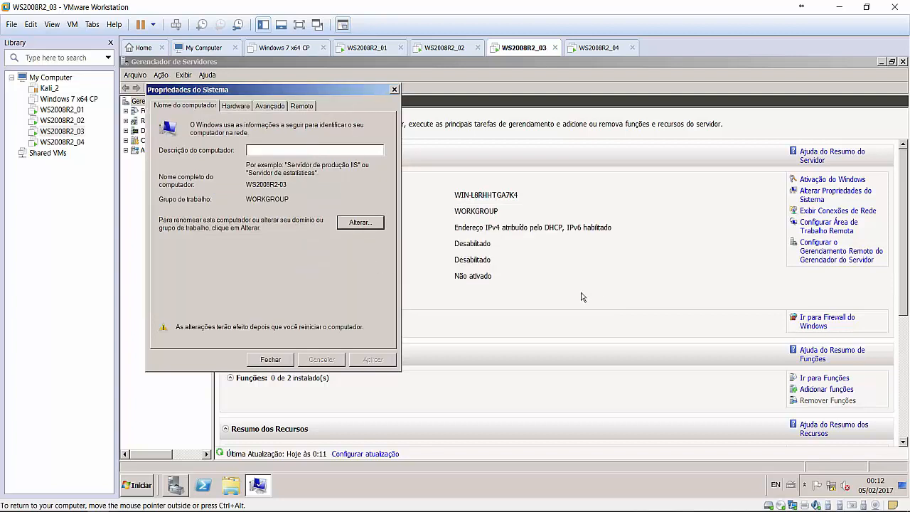
pyautogui.click(277, 361)
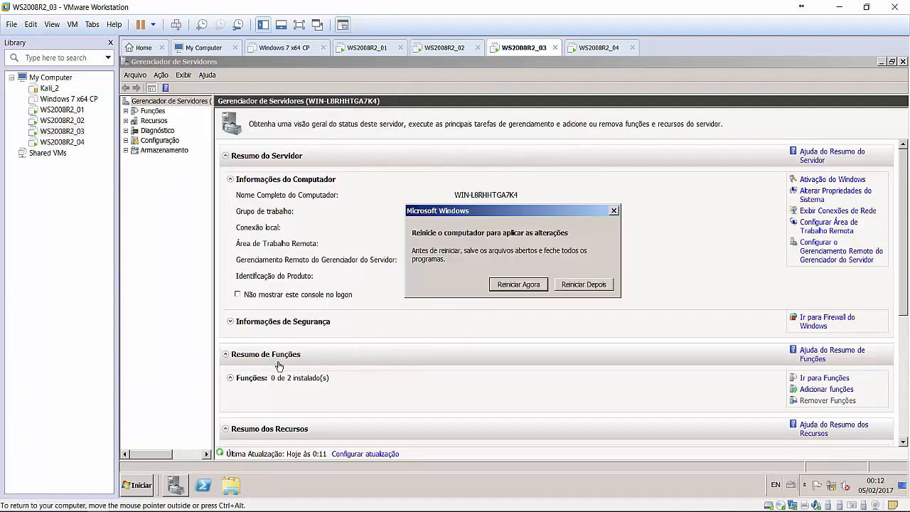
pyautogui.click(519, 287)
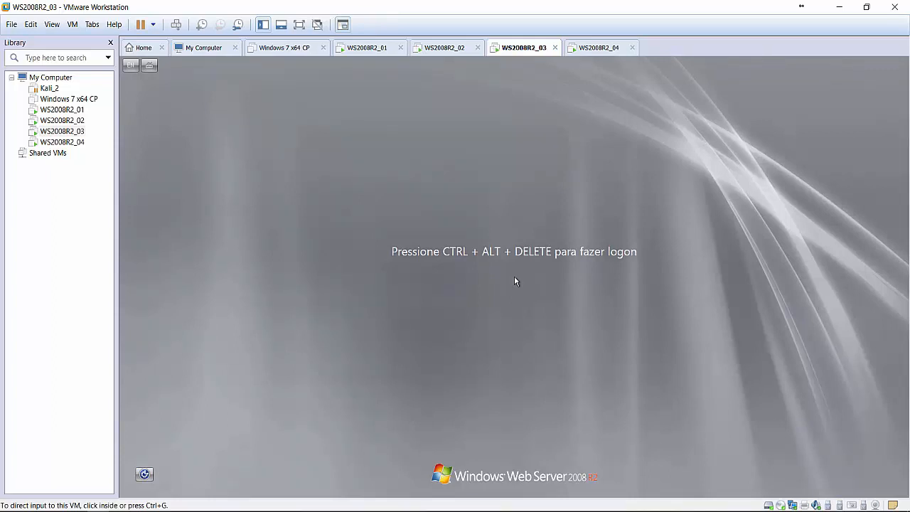
# Wait for WS2008R2_03 to reboot to its logon screen, then release input.
pyautogui.click(515, 277)
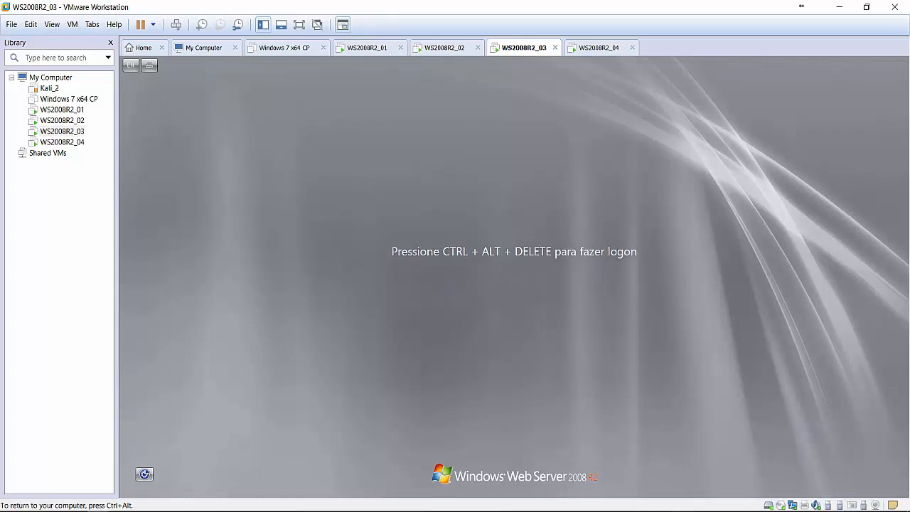
pyautogui.hotkey('ctrl', 'alt')
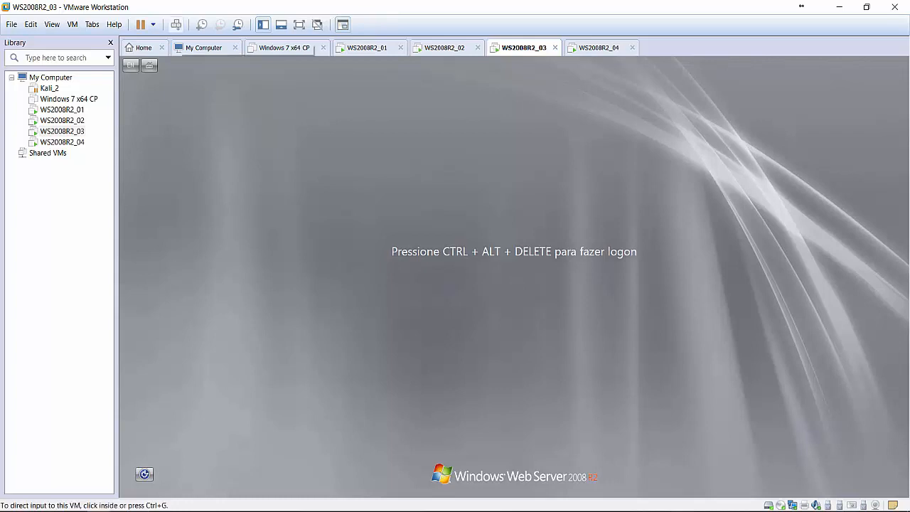
# Send Ctrl+Alt+Del and log on as Administrador with the account password.
pyautogui.click(177, 26)
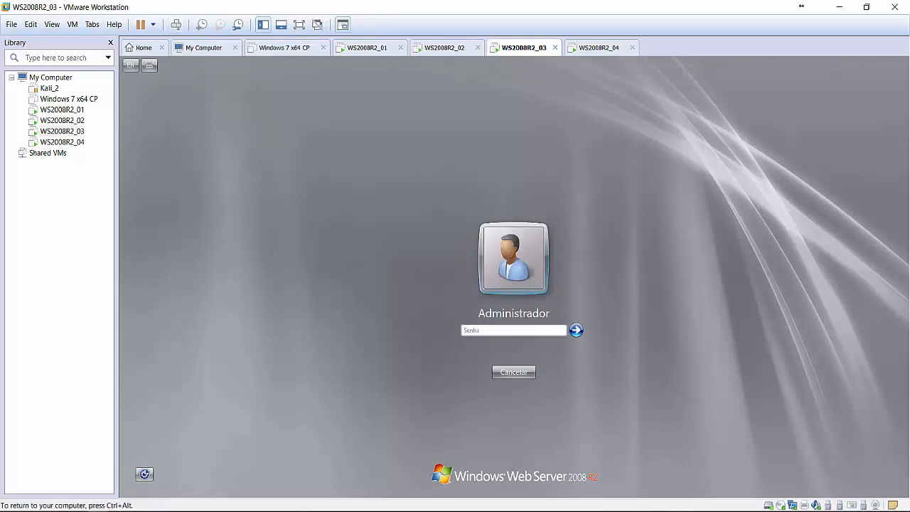
pyautogui.write('•••••••••')
pyautogui.press('Return')
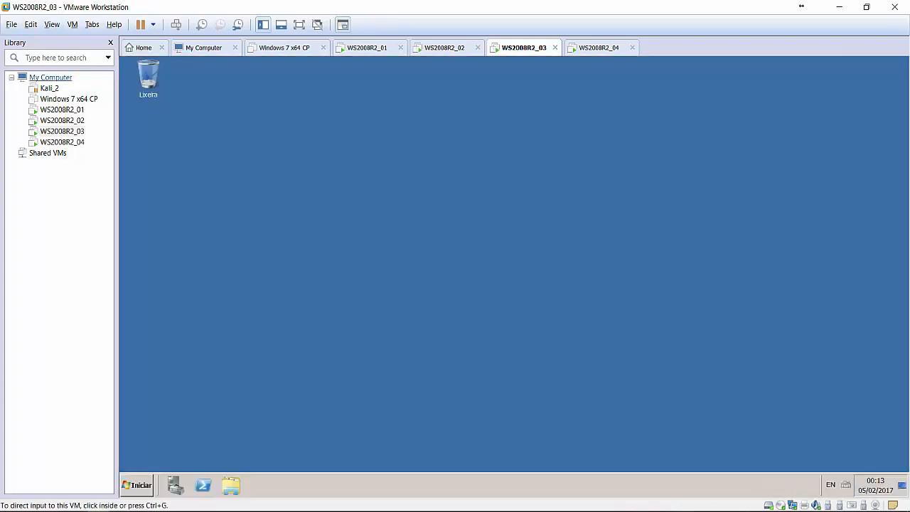
pyautogui.hotkey('ctrl', 'g')
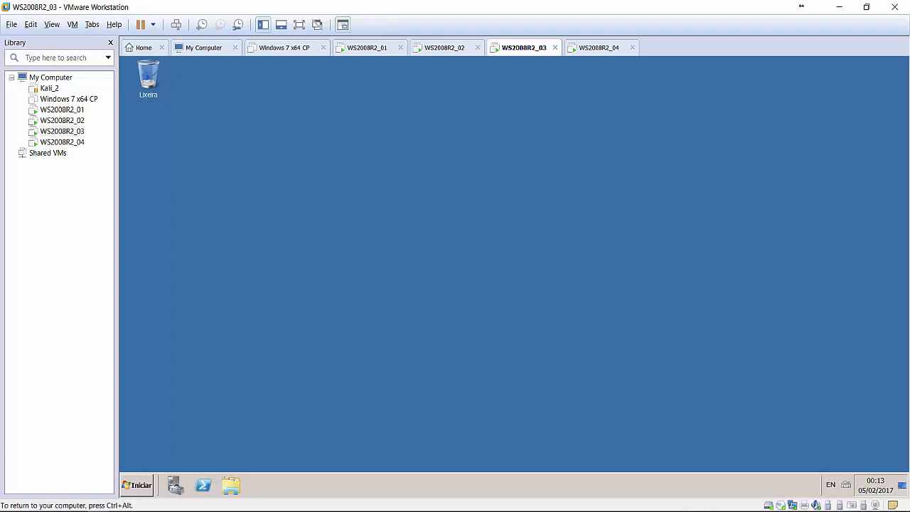
# On WS2008R2_02, refresh the Matriz active leases list to check for a renewed lease.
pyautogui.click(62, 120)
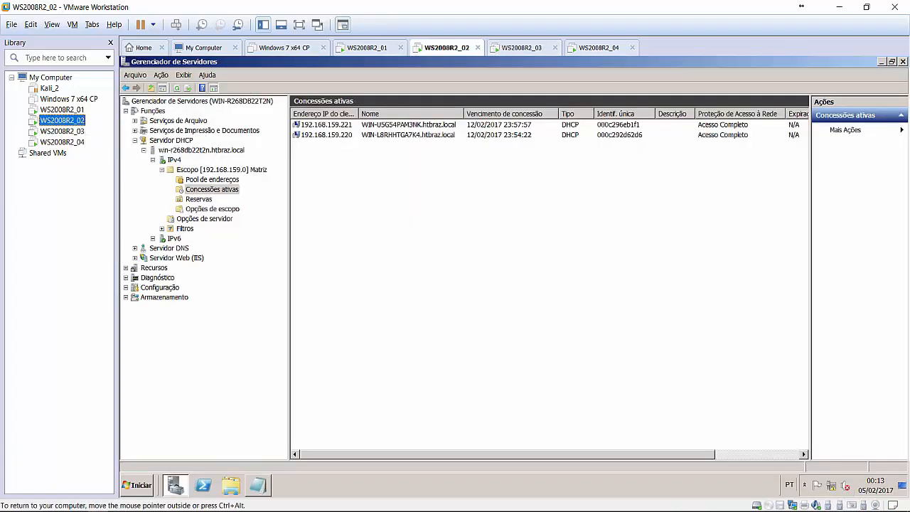
pyautogui.click(177, 88)
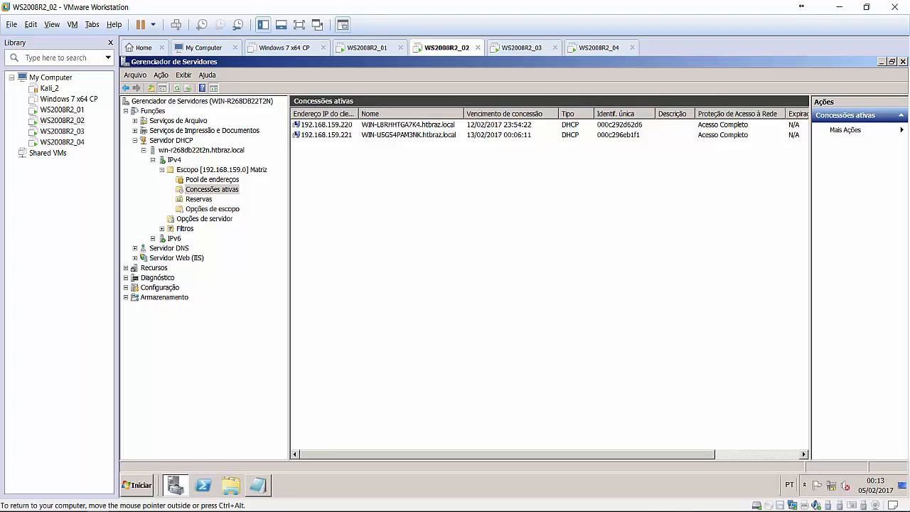
pyautogui.click(212, 190)
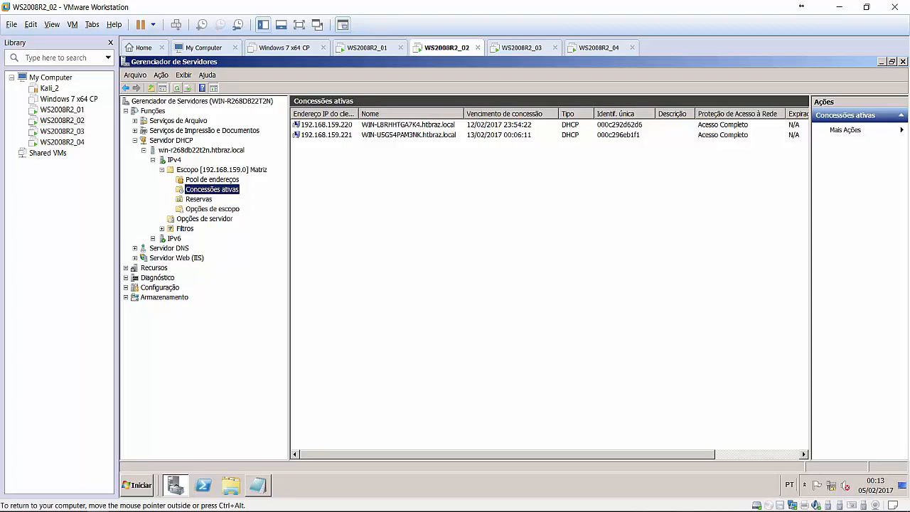
pyautogui.press('Up')
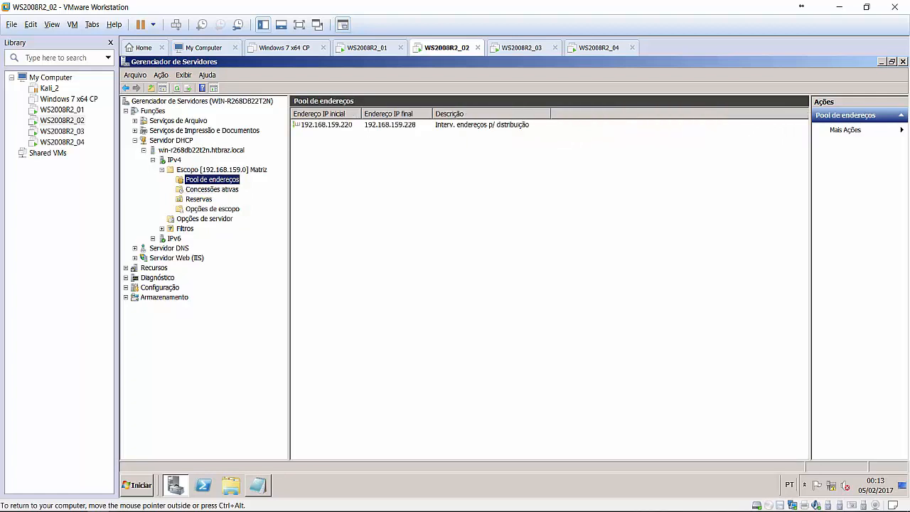
pyautogui.press('Down')
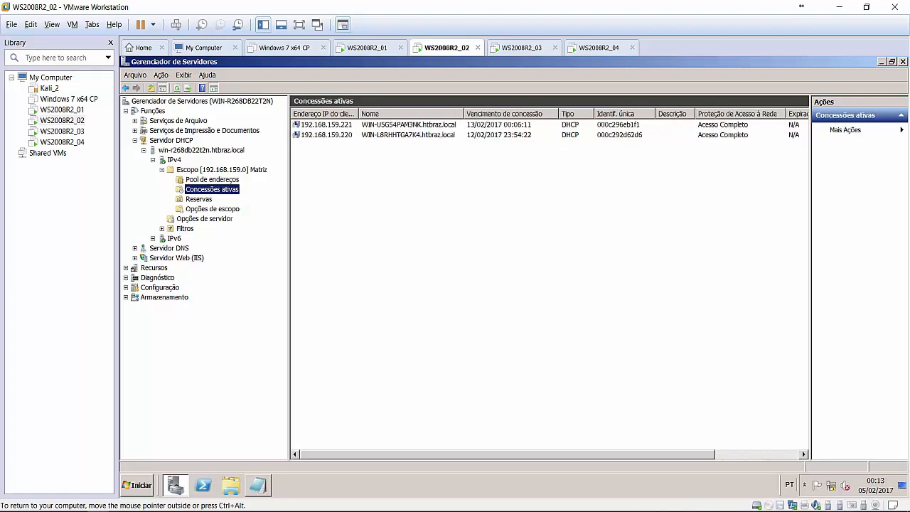
pyautogui.click(177, 89)
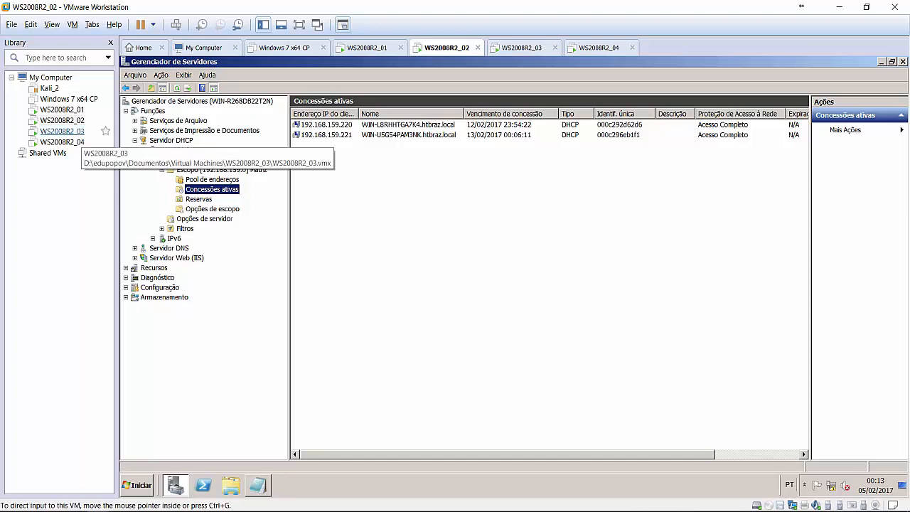
# Move between WS2008R2_03 and WS2008R2_02, ending on WS2008R2_03.
pyautogui.click(62, 130)
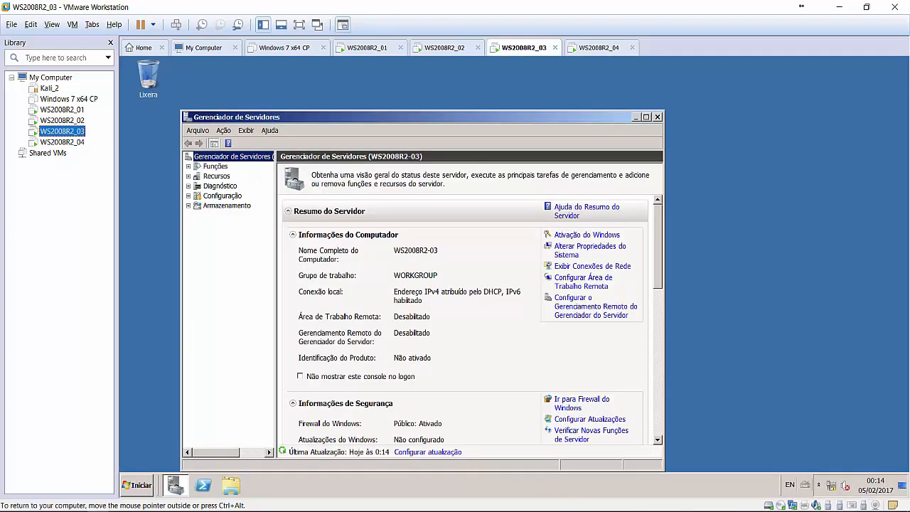
pyautogui.click(62, 120)
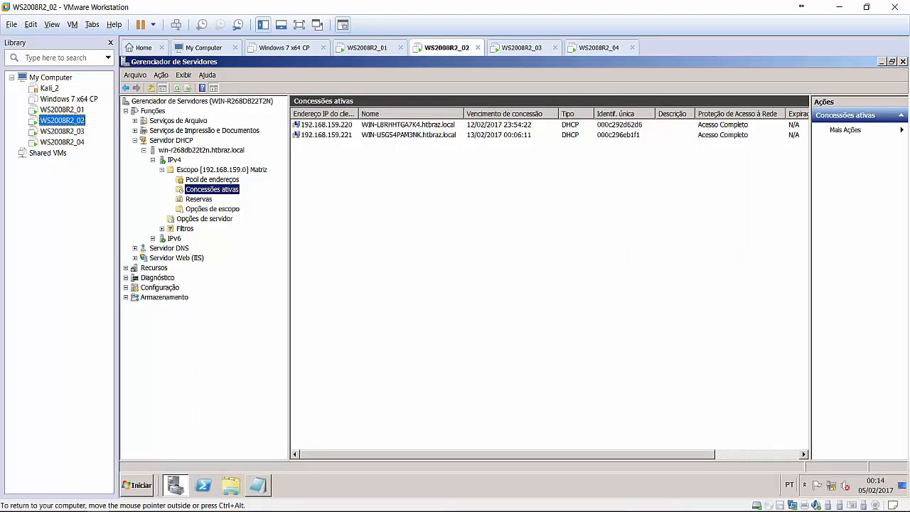
pyautogui.click(177, 88)
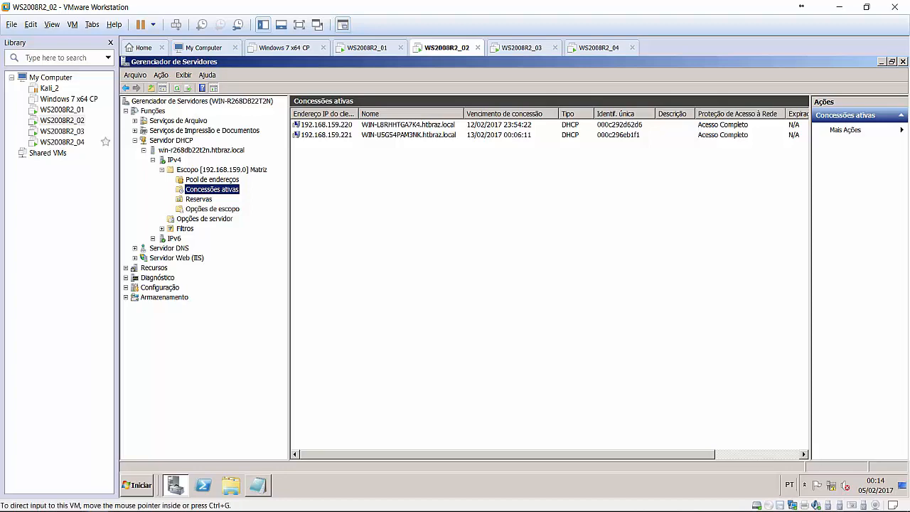
pyautogui.click(61, 131)
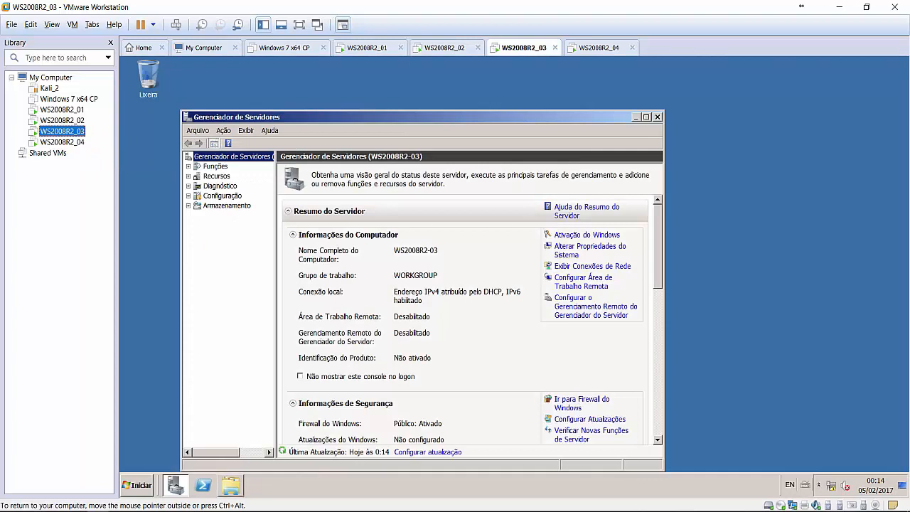
# Start PowerShell as administrator on WS2008R2_03 and run ipconfig /release.
pyautogui.rightClick(203, 485)
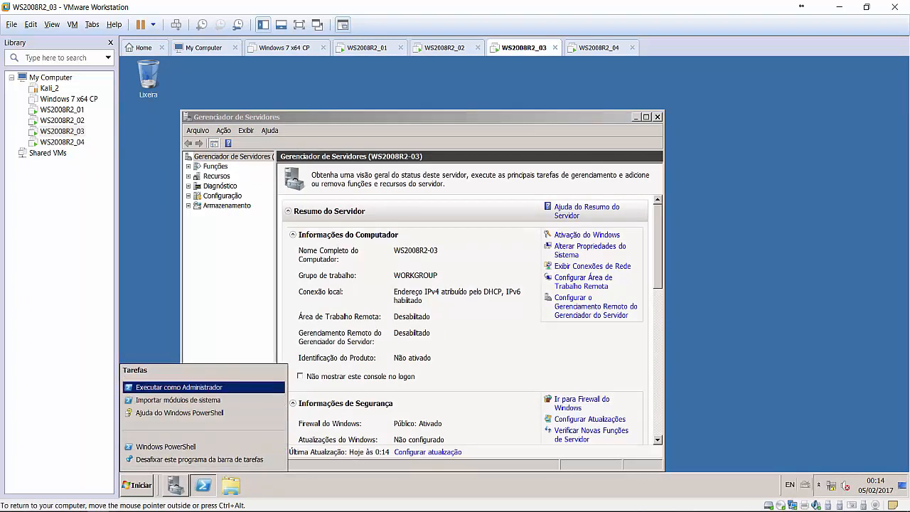
pyautogui.click(179, 387)
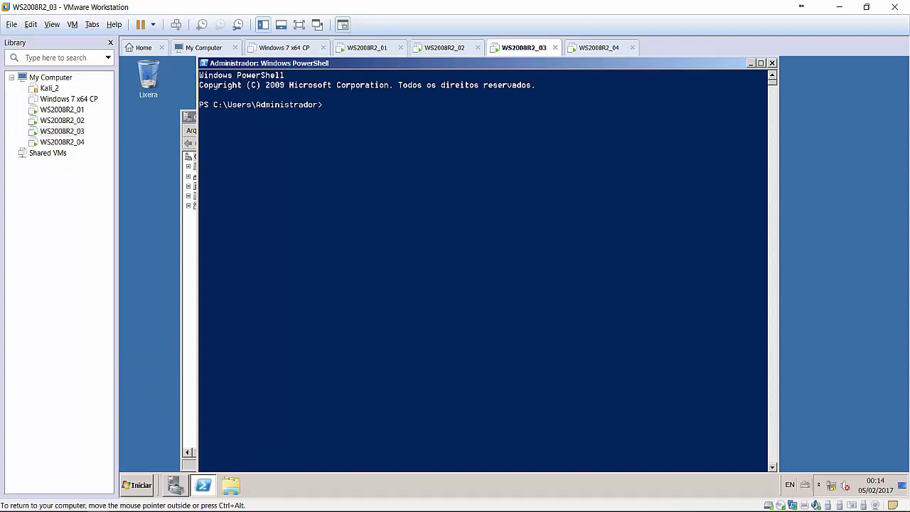
pyautogui.write('ipconfig /reseale')
pyautogui.press('Return')
pyautogui.press('Up')
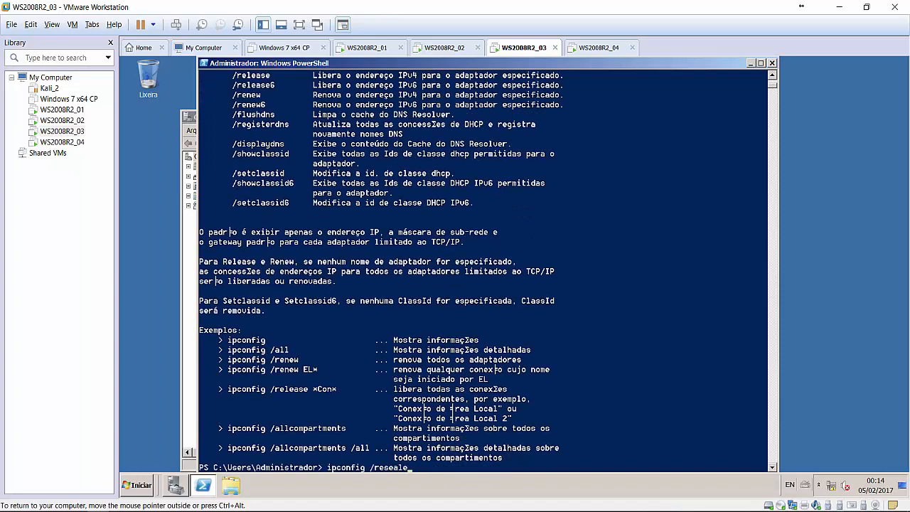
pyautogui.press('BackSpace')
pyautogui.press('BackSpace')
pyautogui.press('BackSpace')
pyautogui.press('BackSpace')
pyautogui.press('BackSpace')
pyautogui.write('lease')
pyautogui.press('Return')
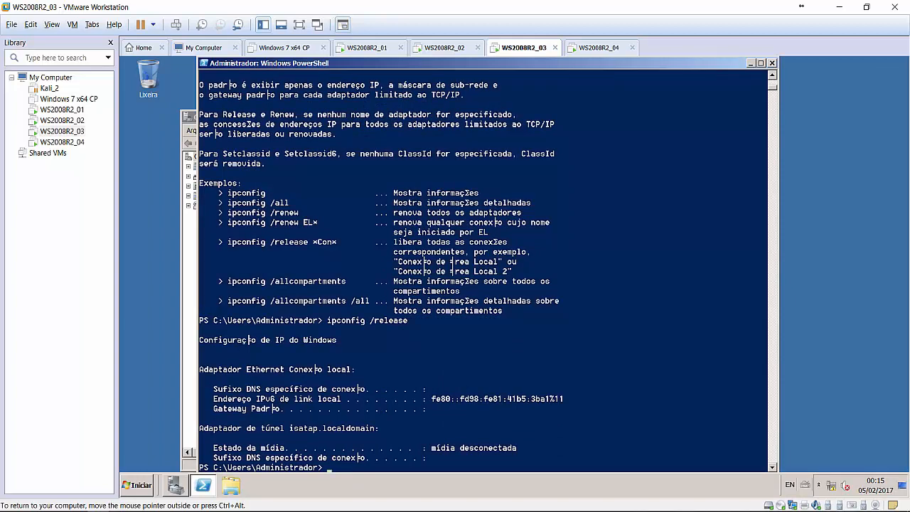
# Run ipconfig /renew twice to get 192.168.174.128, then return to WS2008R2_02.
pyautogui.press('Up')
pyautogui.press('BackSpace')
pyautogui.press('BackSpace')
pyautogui.press('BackSpace')
pyautogui.press('BackSpace')
pyautogui.press('BackSpace')
pyautogui.write('new')
pyautogui.press('Return')
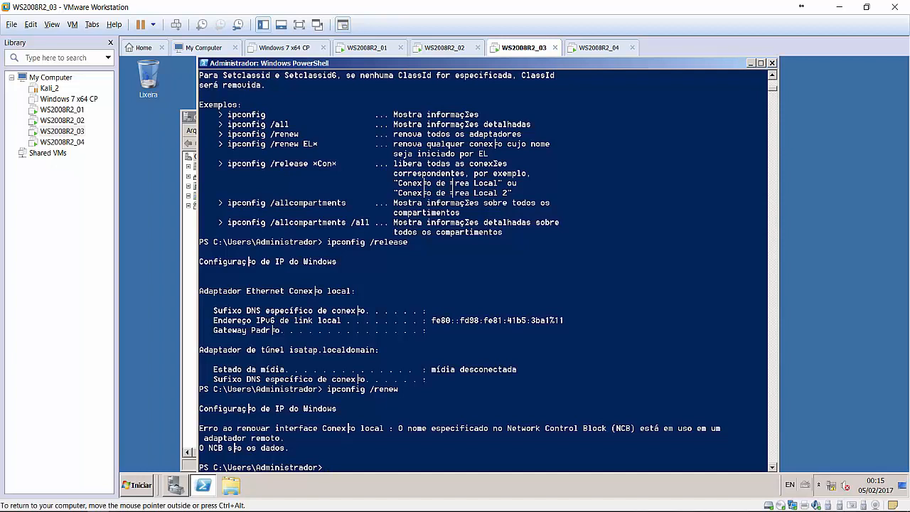
pyautogui.press('Up')
pyautogui.press('BackSpace')
pyautogui.press('BackSpace')
pyautogui.press('BackSpace')
pyautogui.write('new')
pyautogui.press('Return')
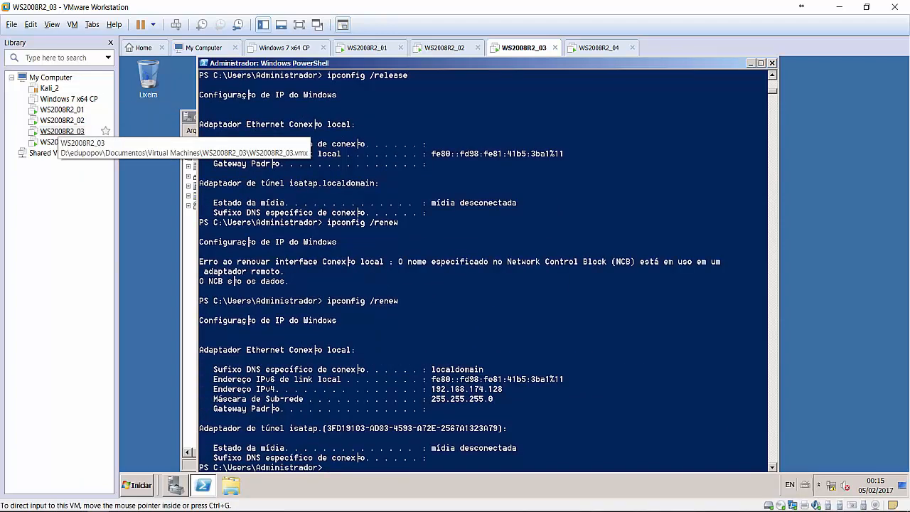
pyautogui.click(62, 120)
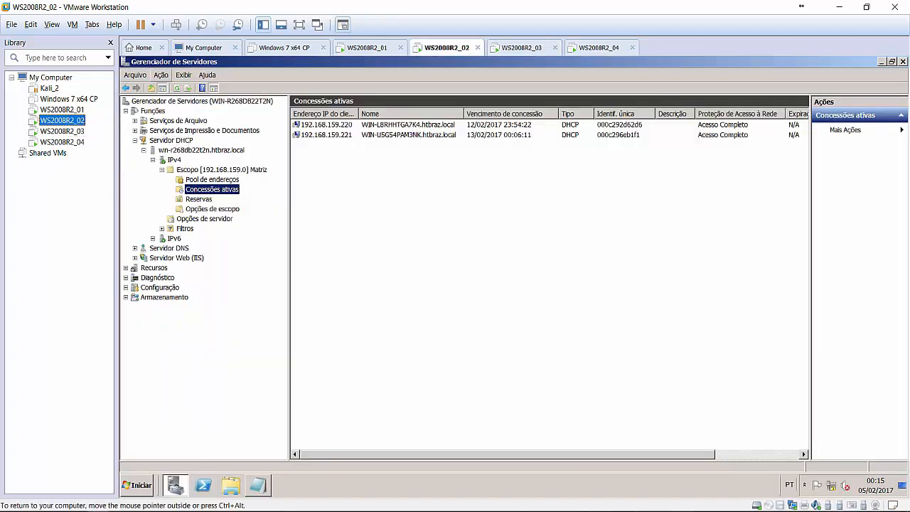
# Refresh the Matriz leases so 192.168.159.220 shows WS2008R2-03.htbraz.local, then release input.
pyautogui.click(177, 88)
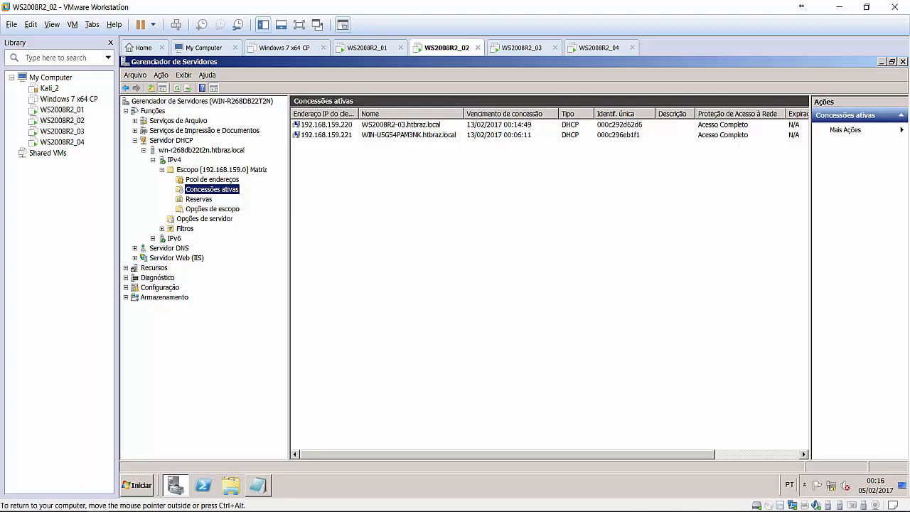
pyautogui.hotkey('ctrl', 'alt')
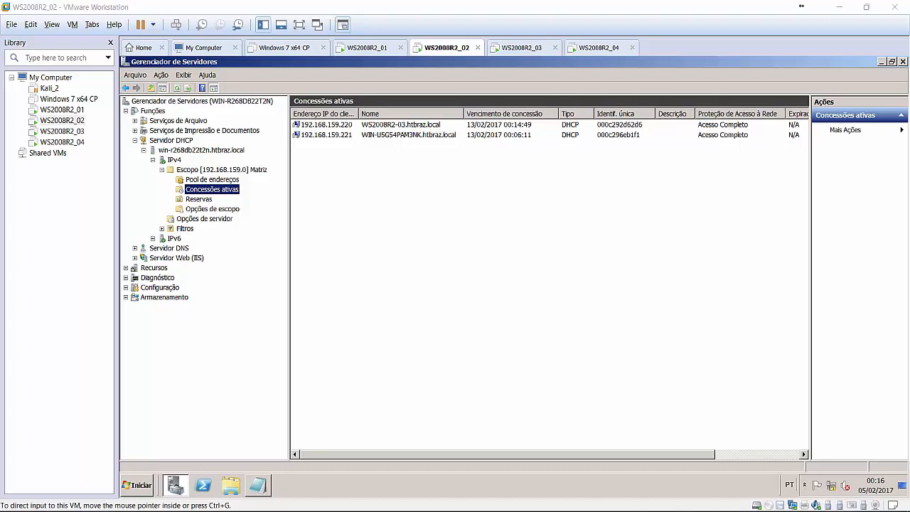
# On WS2008R2_04, replace the computer name with ws2008r2-04 in System Properties.
pyautogui.click(76, 145)
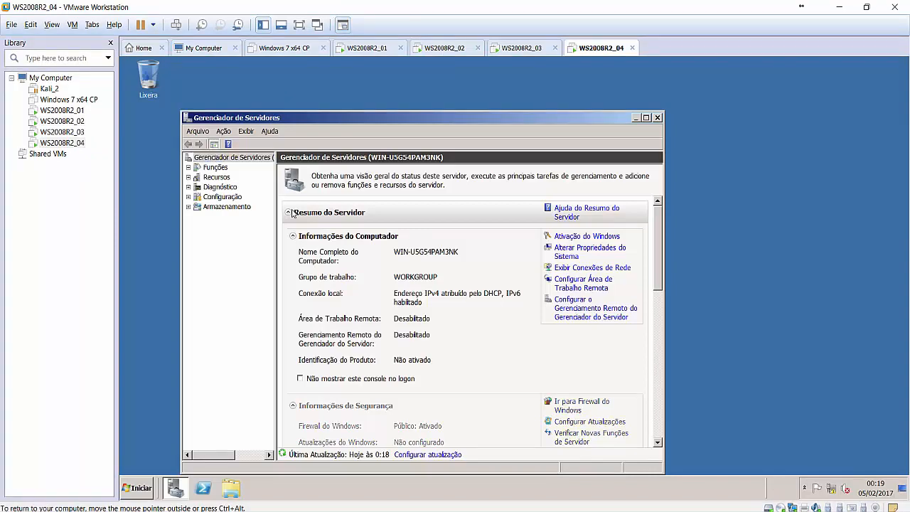
pyautogui.click(293, 212)
pyautogui.click(453, 215)
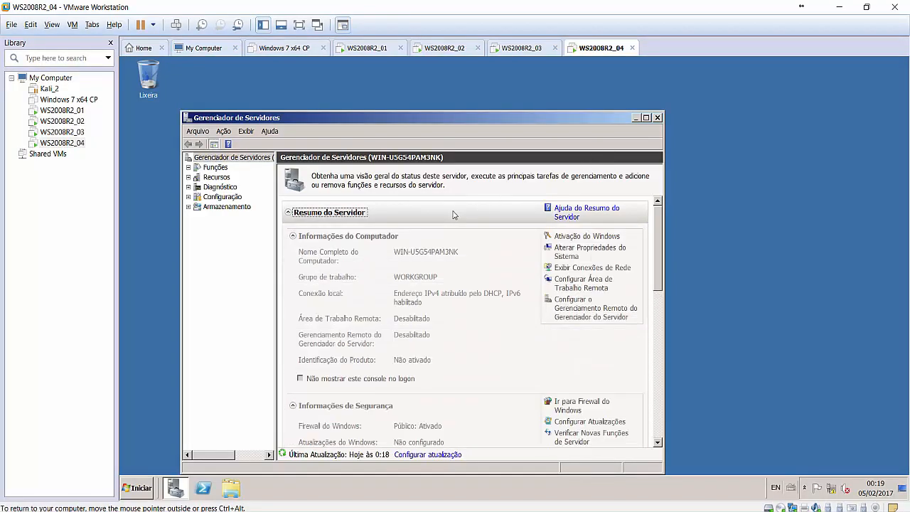
pyautogui.click(569, 257)
pyautogui.click(359, 214)
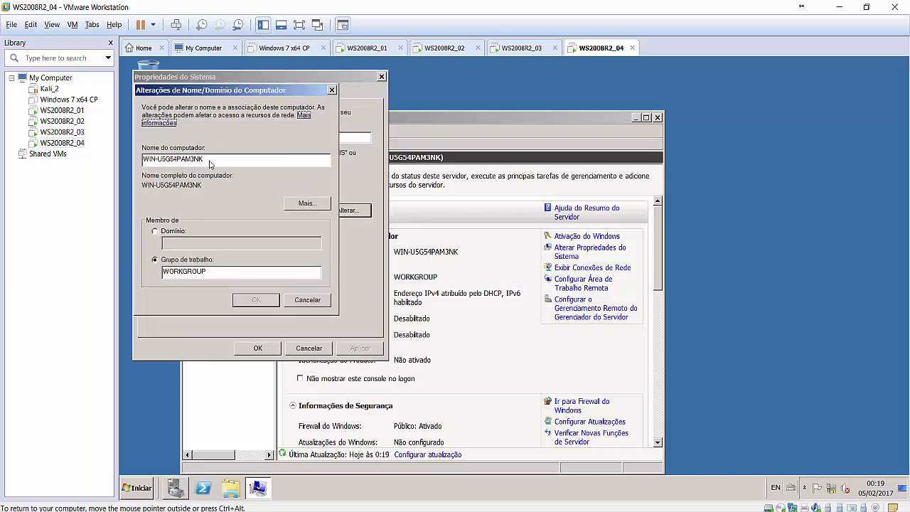
pyautogui.moveTo(209, 161); pyautogui.dragTo(158, 158)
pyautogui.click(133, 147)
pyautogui.click(219, 160)
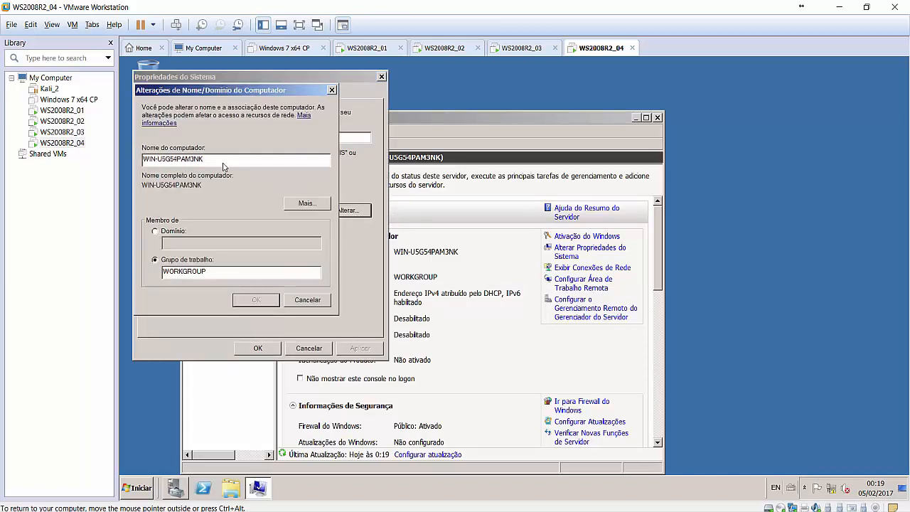
pyautogui.press('BackSpace')
pyautogui.press('BackSpace')
pyautogui.press('BackSpace')
pyautogui.press('BackSpace')
pyautogui.press('BackSpace')
pyautogui.press('BackSpace')
pyautogui.press('BackSpace')
pyautogui.press('BackSpace')
pyautogui.press('BackSpace')
pyautogui.press('BackSpace')
pyautogui.press('BackSpace')
pyautogui.press('BackSpace')
pyautogui.press('BackSpace')
pyautogui.press('BackSpace')
pyautogui.press('BackSpace')
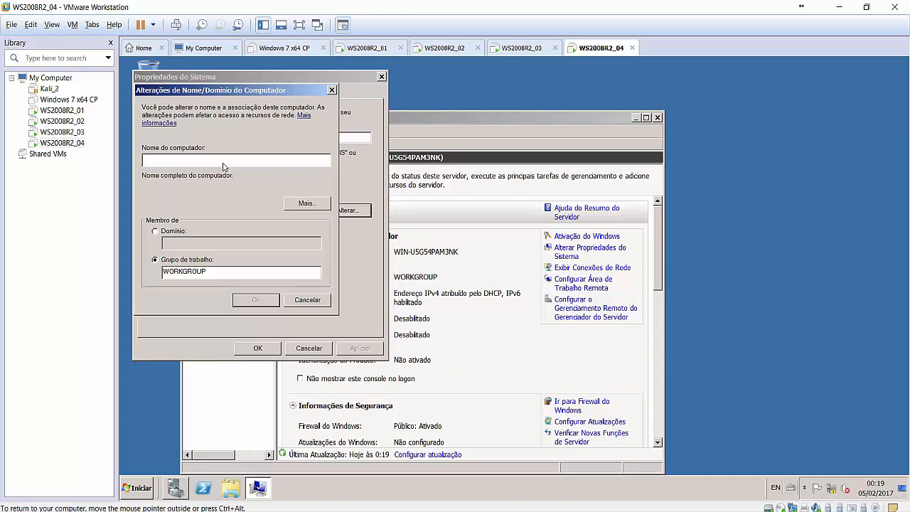
pyautogui.write('ws2008r2-04')
# Confirm the rename, close System Properties, and restart now to apply ws2008r2-04.
pyautogui.click(260, 300)
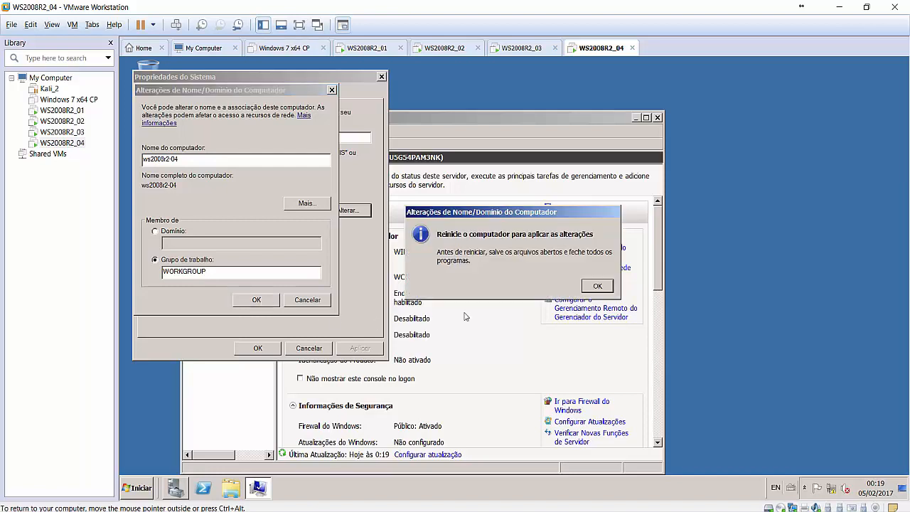
pyautogui.click(603, 286)
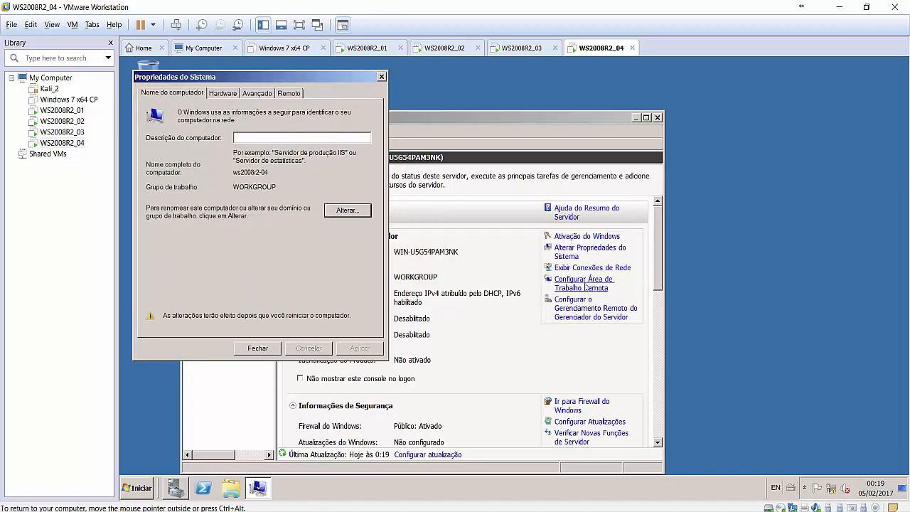
pyautogui.click(273, 348)
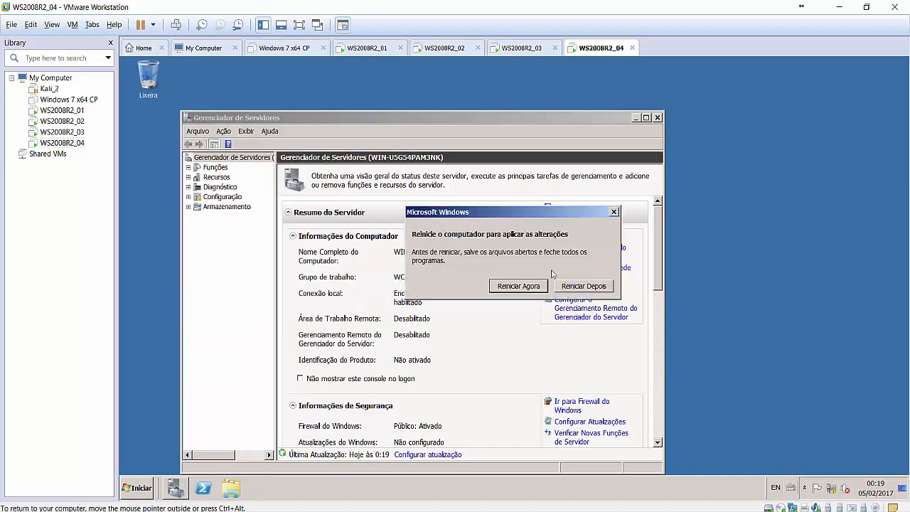
pyautogui.click(518, 288)
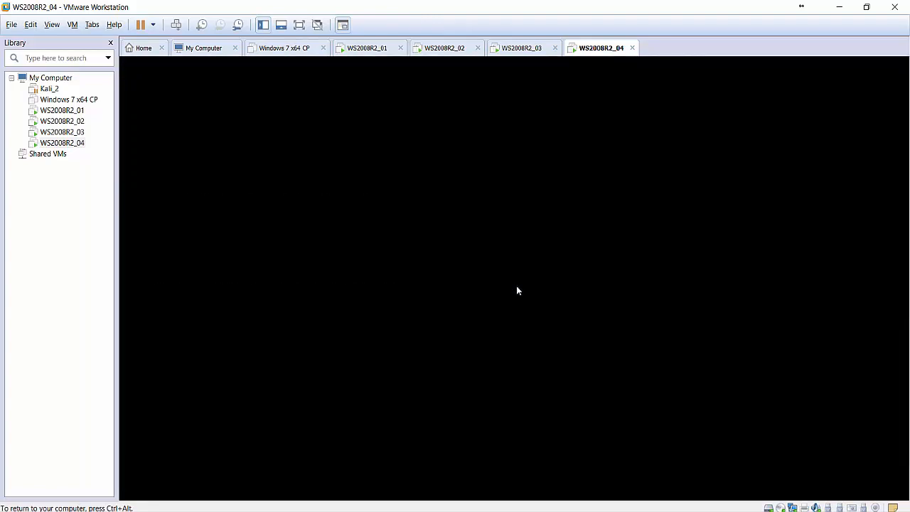
# Delete the 192.168.159.221 lease from WS2008R2_02's Matriz scope, then go back to WS2008R2_04.
pyautogui.click(71, 132)
pyautogui.click(81, 127)
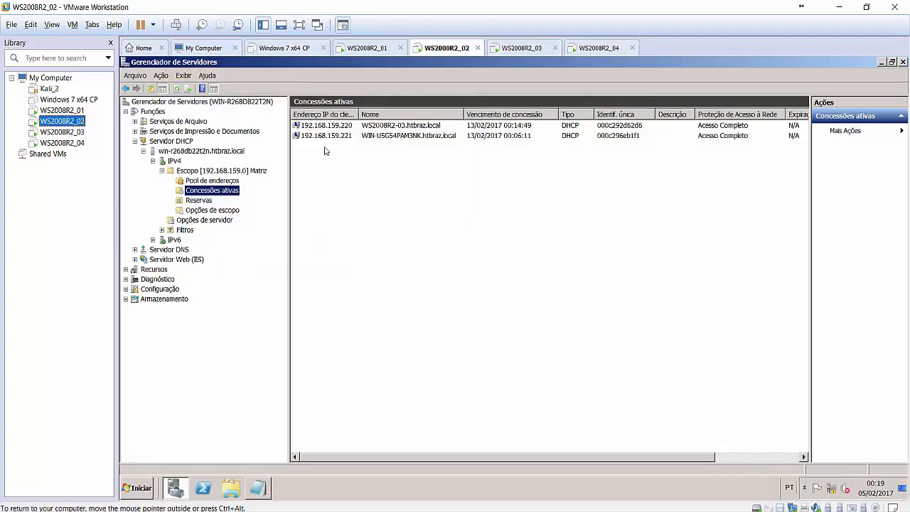
pyautogui.click(361, 136)
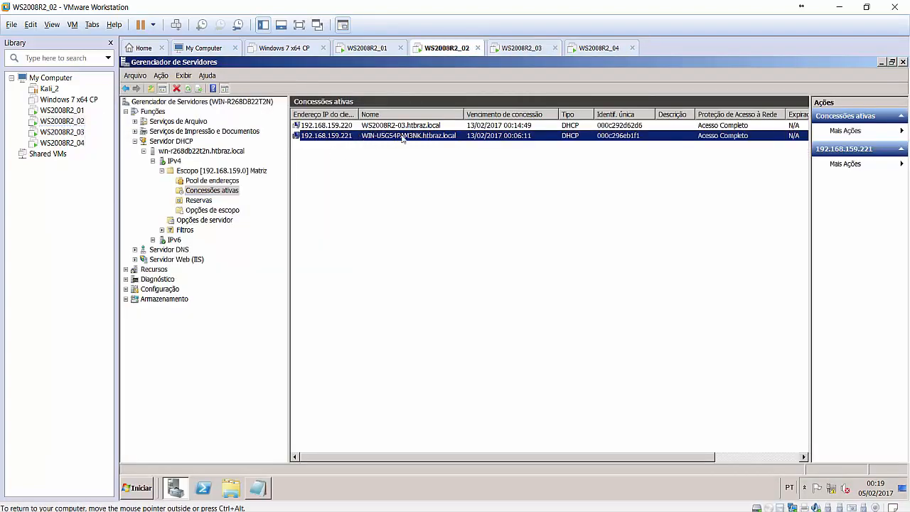
pyautogui.press('Delete')
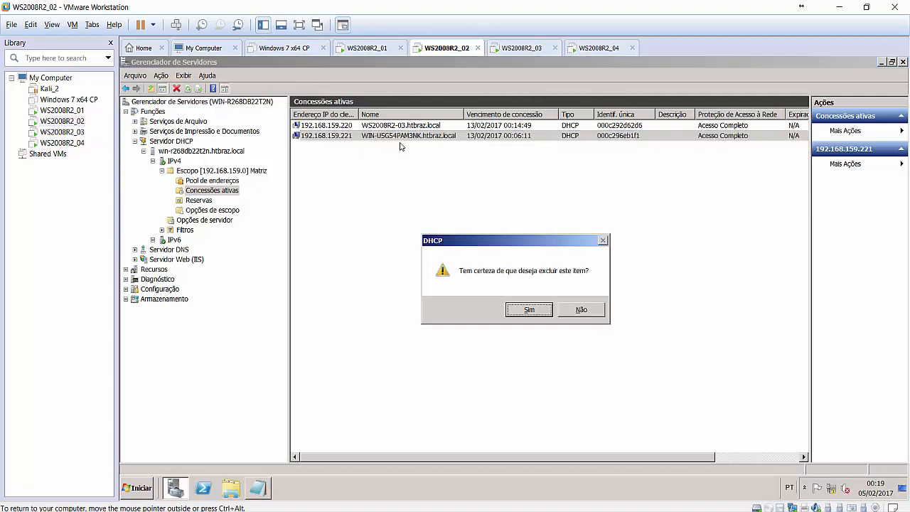
pyautogui.click(534, 314)
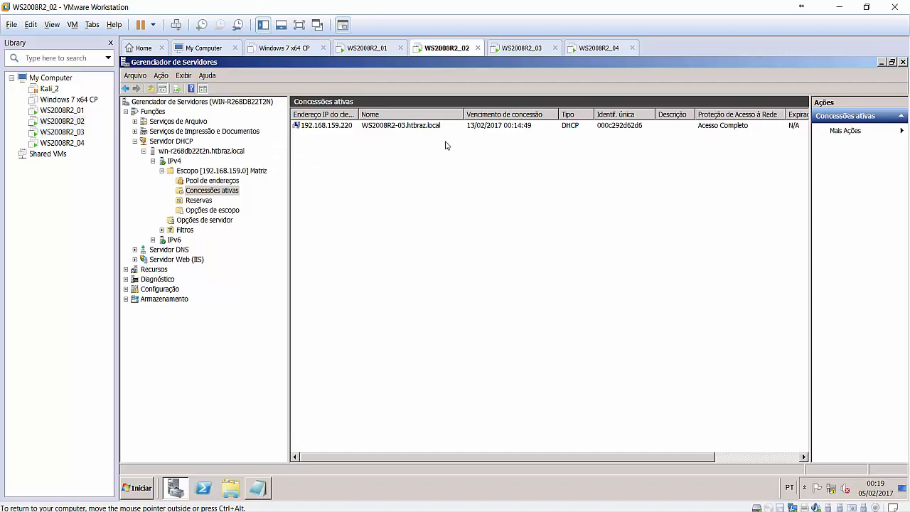
pyautogui.click(68, 144)
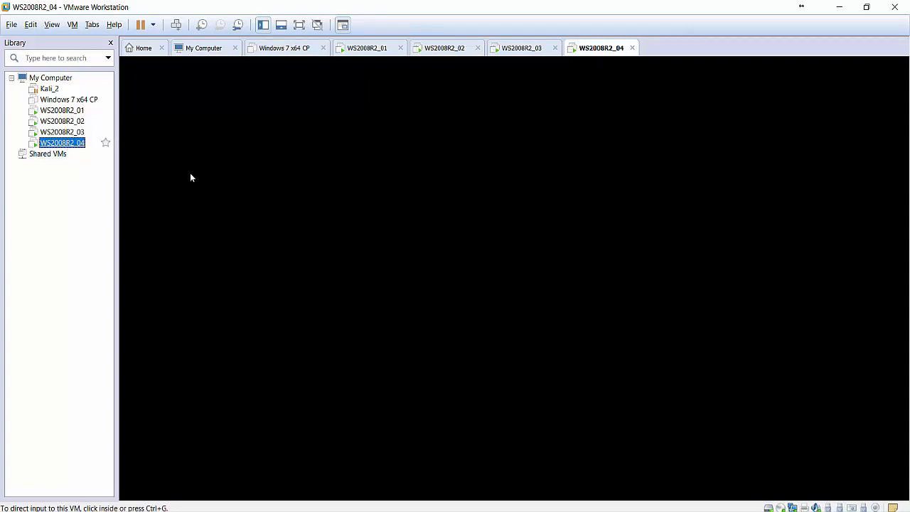
# Check WS2008R2_04, then refresh Matriz's active leases on WS2008R2_02 to show ws2008r2-04 at 192.168.159.221.
pyautogui.click(457, 239)
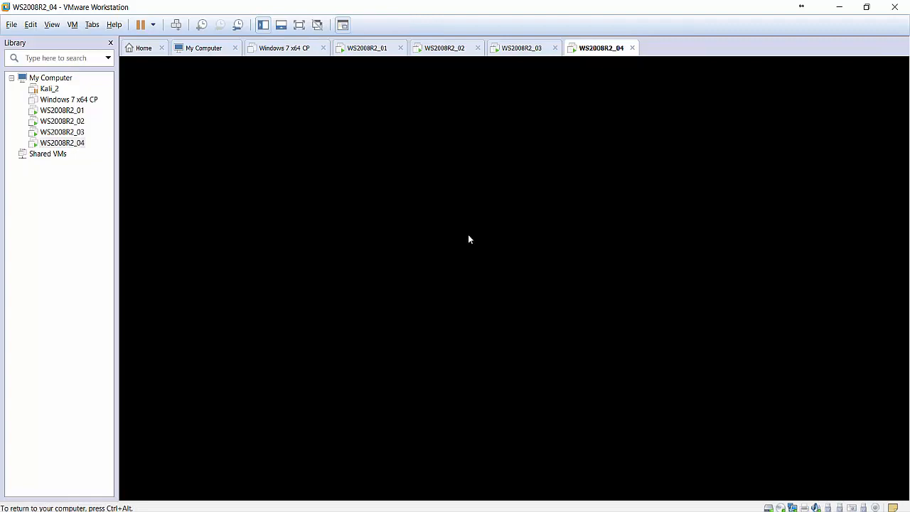
pyautogui.hotkey('ctrl', 'alt')
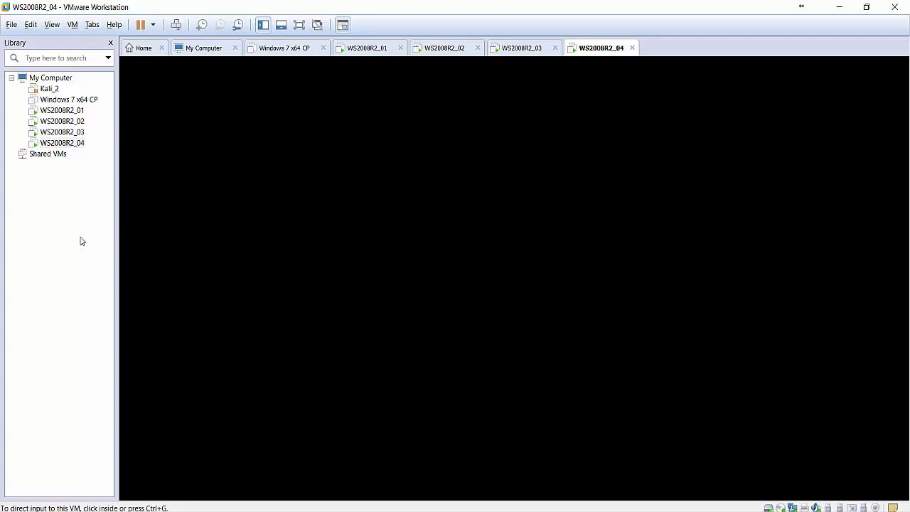
pyautogui.click(80, 124)
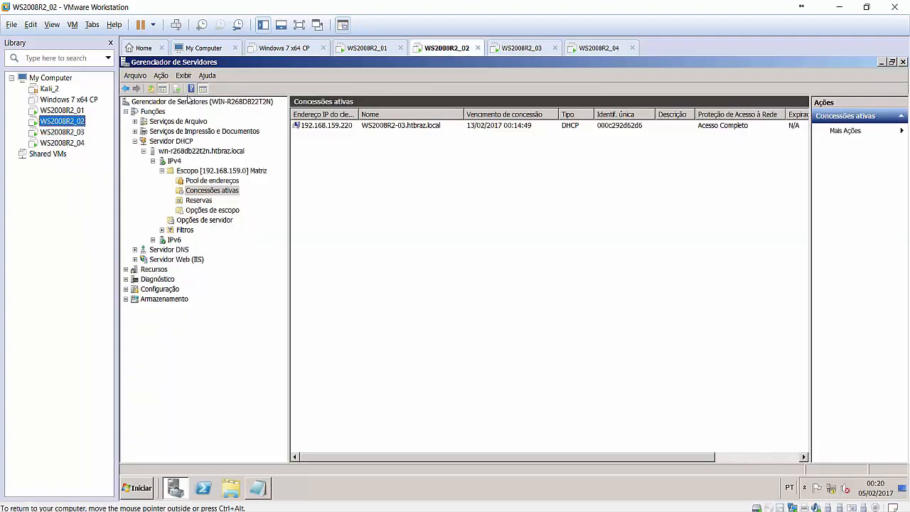
pyautogui.click(211, 199)
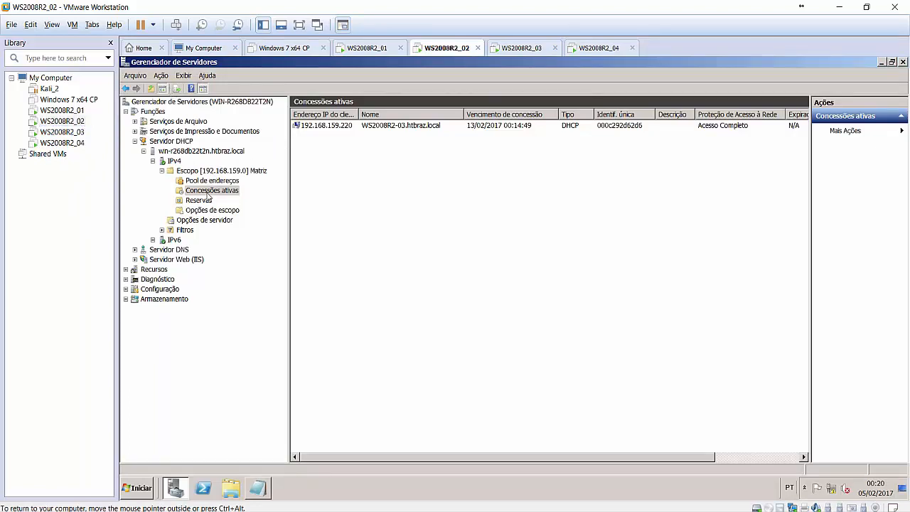
pyautogui.click(175, 89)
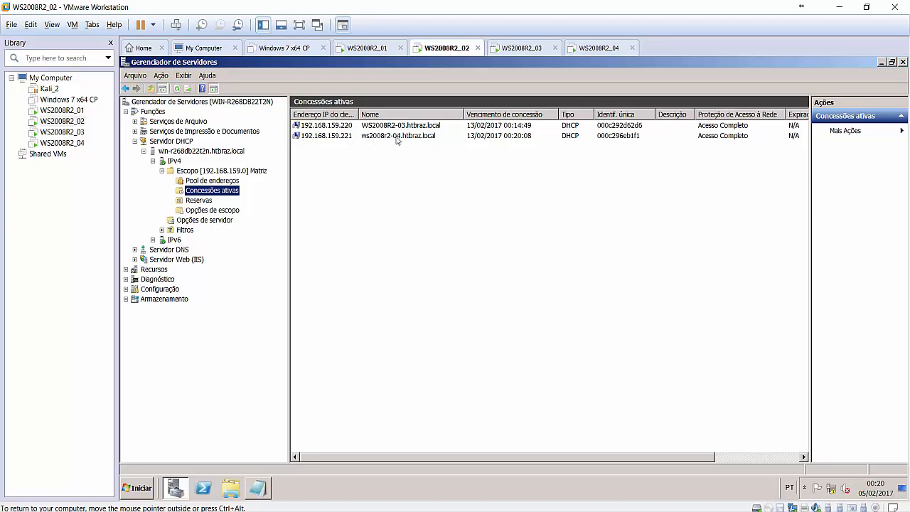
pyautogui.click(418, 140)
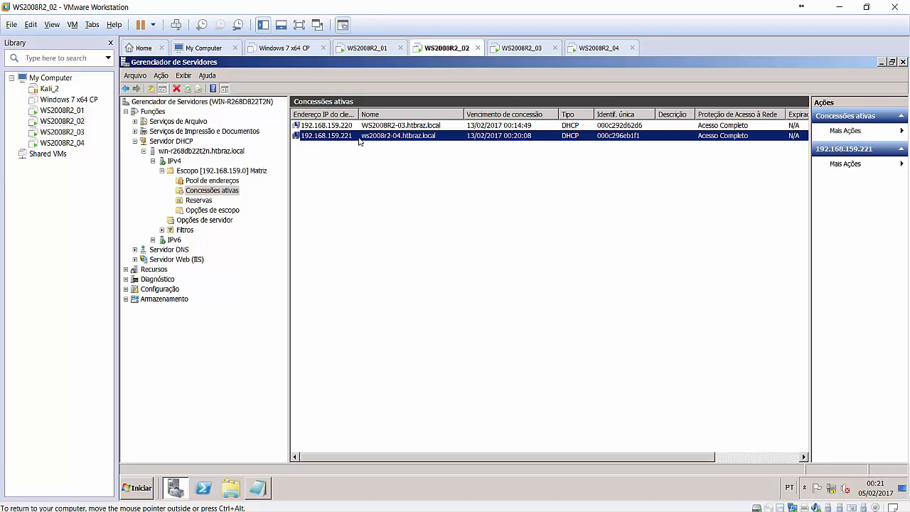
pyautogui.click(198, 202)
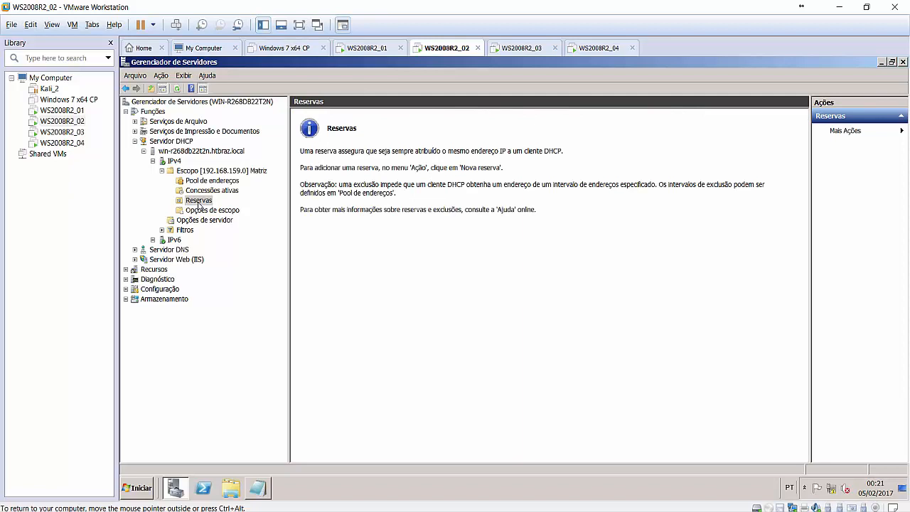
pyautogui.click(210, 191)
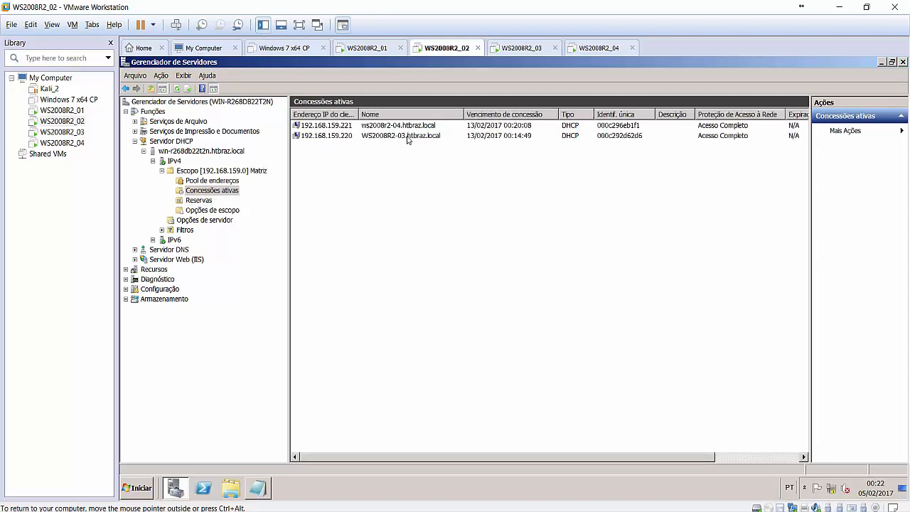
# Add the 192.168.159.220 lease for WS2008R2-03 to reservations and acknowledge the confirmation.
pyautogui.click(327, 136)
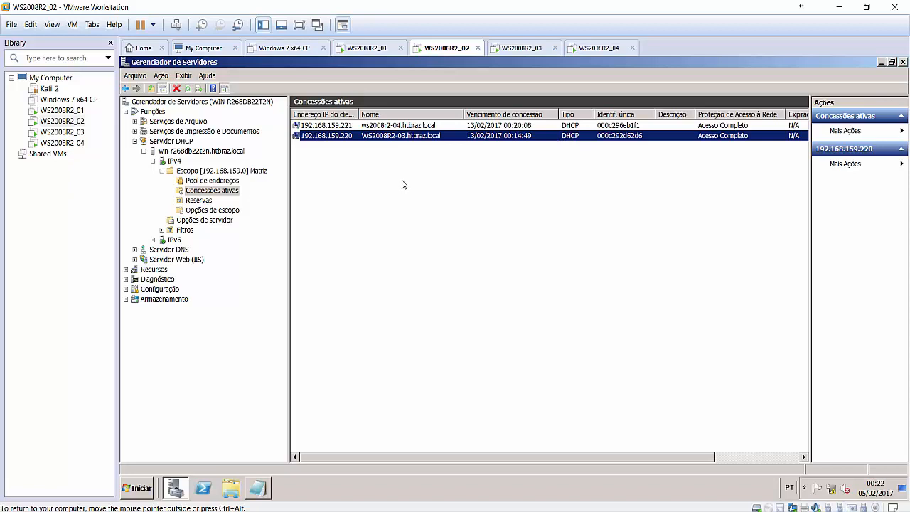
pyautogui.rightClick(347, 139)
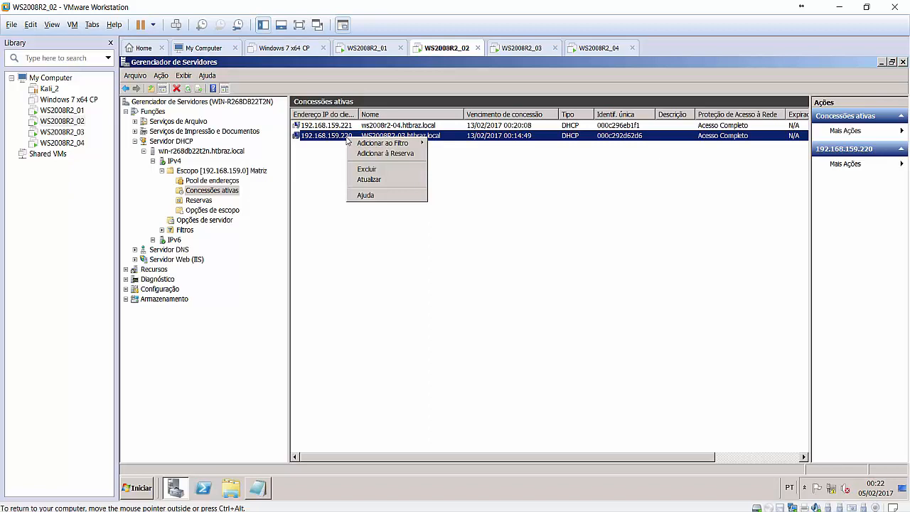
pyautogui.click(396, 153)
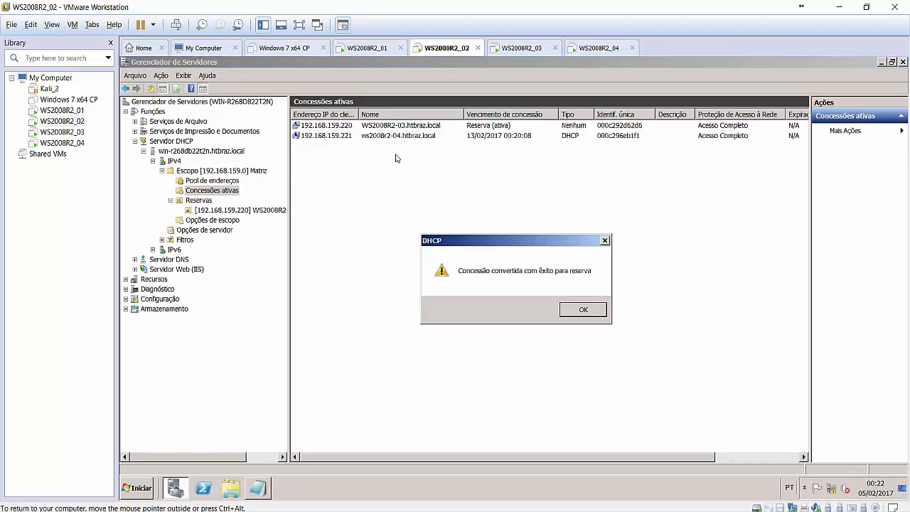
pyautogui.click(595, 313)
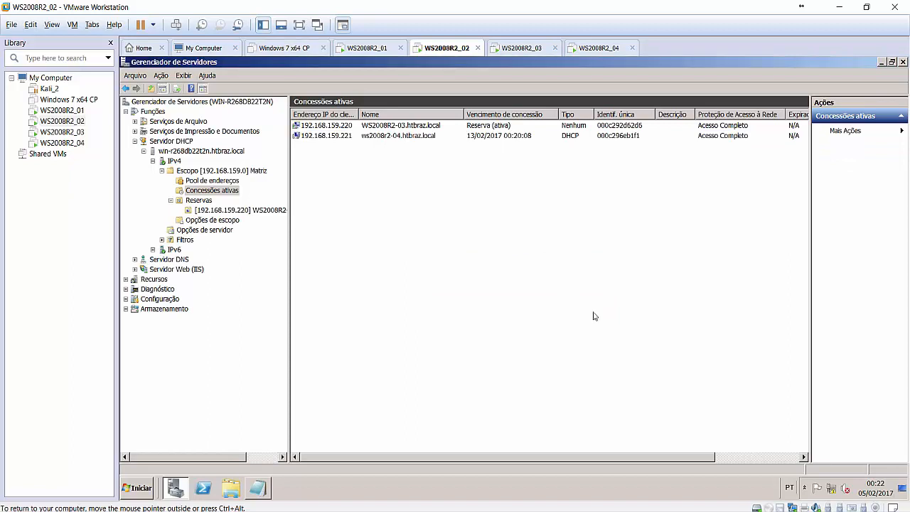
# Drag the tree splitter right twice so the 192.168.159.220 reservation's full name shows.
pyautogui.click(304, 138)
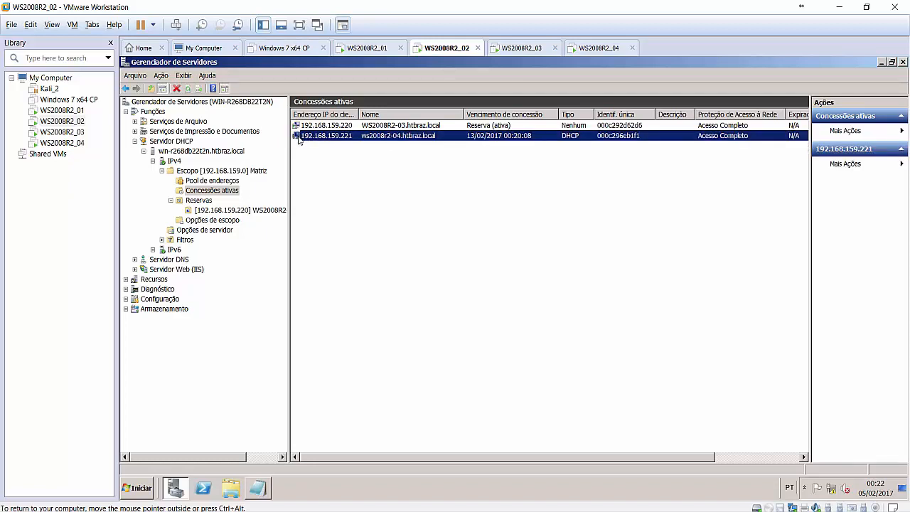
pyautogui.click(313, 150)
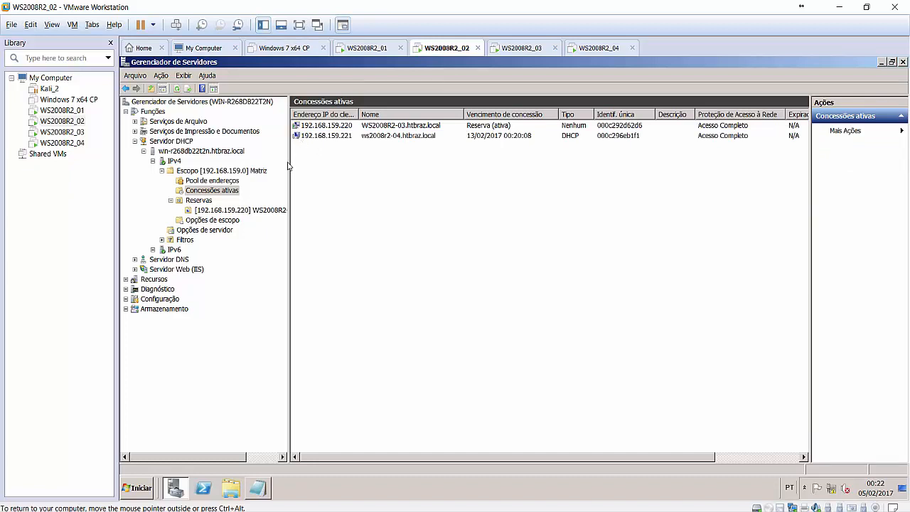
pyautogui.moveTo(289, 166); pyautogui.dragTo(304, 166)
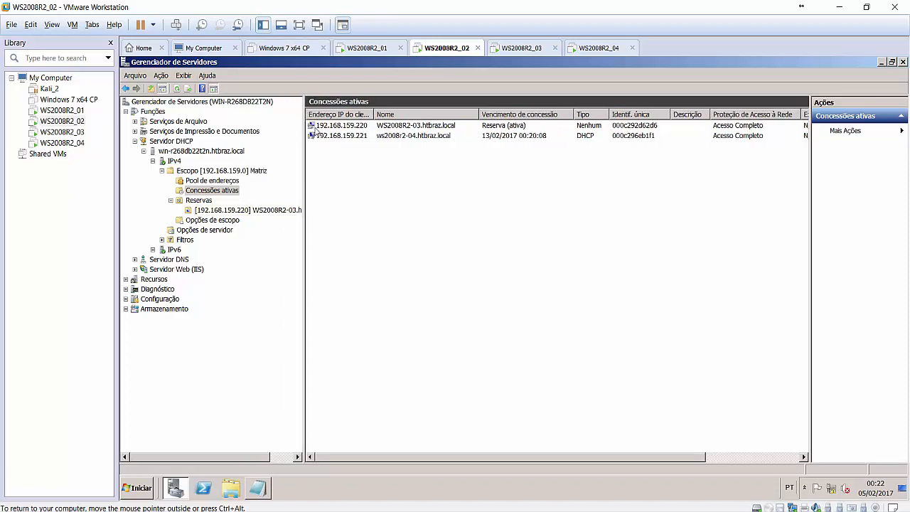
pyautogui.click(313, 126)
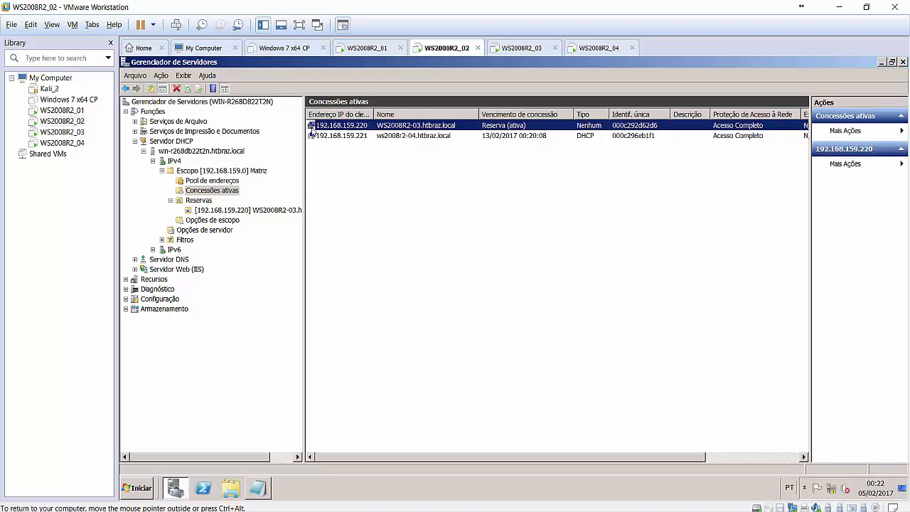
pyautogui.click(345, 172)
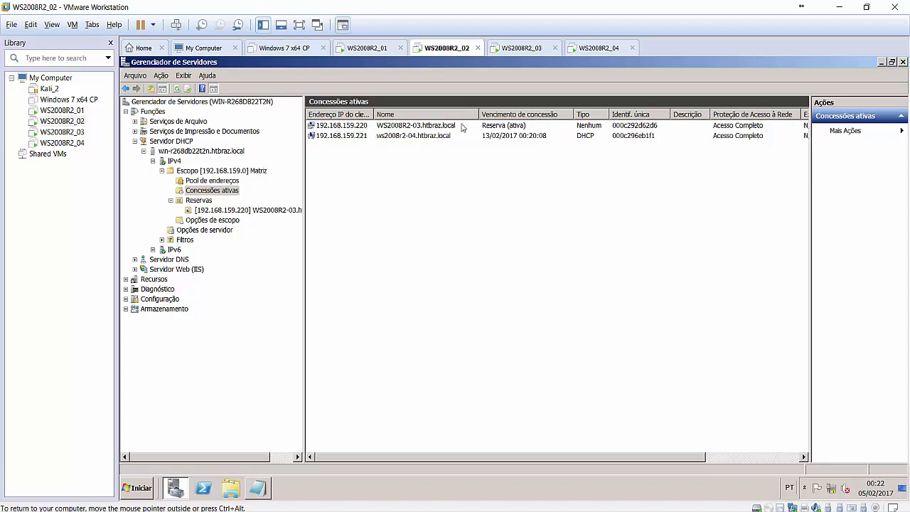
pyautogui.moveTo(305, 170); pyautogui.dragTo(324, 173)
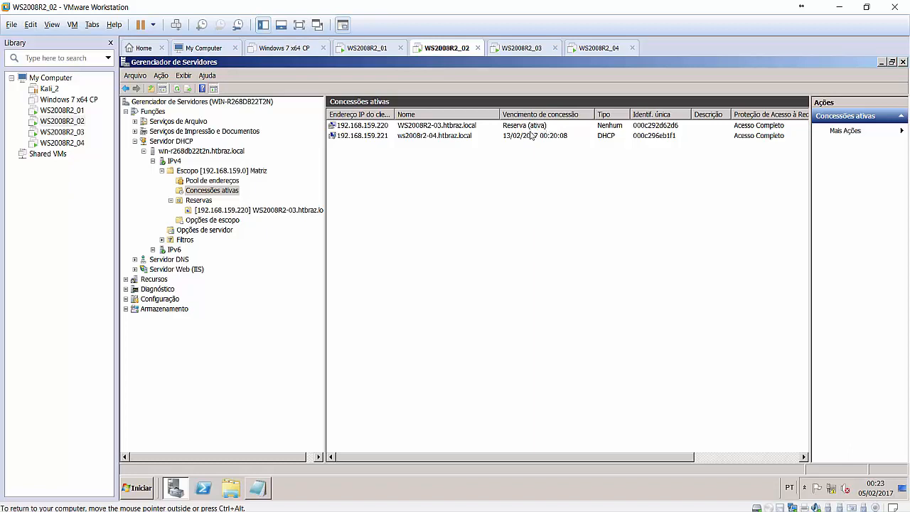
# View the [192.168.159.220] reservation's options with wider columns, select 003 Roteador, then show Reservas.
pyautogui.click(273, 211)
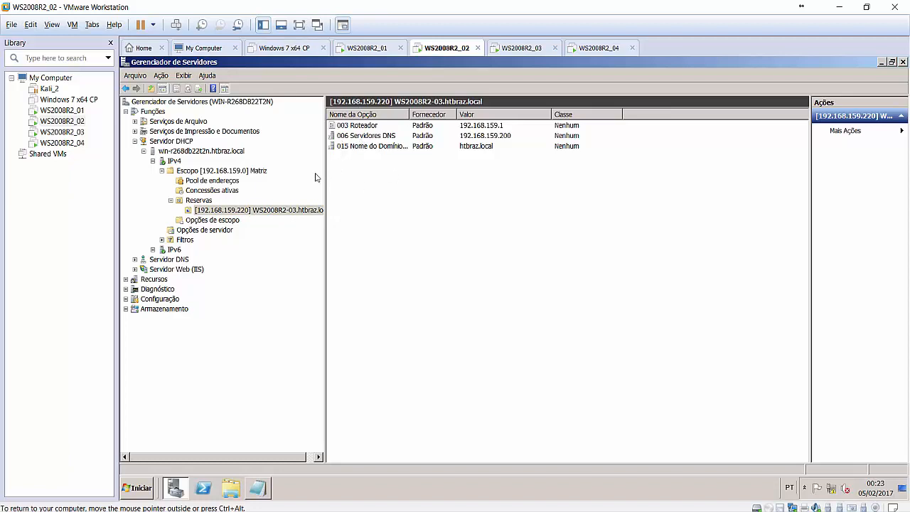
pyautogui.moveTo(325, 176); pyautogui.dragTo(344, 179)
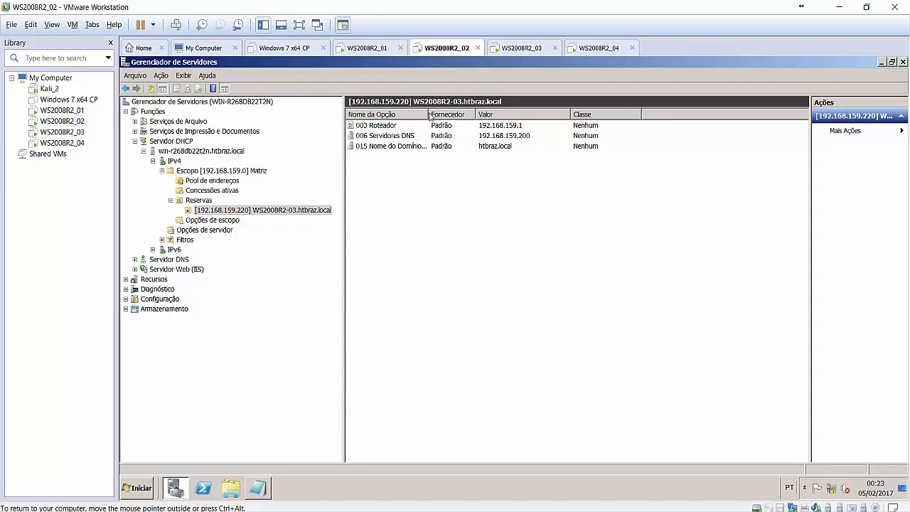
pyautogui.moveTo(446, 117); pyautogui.dragTo(450, 119)
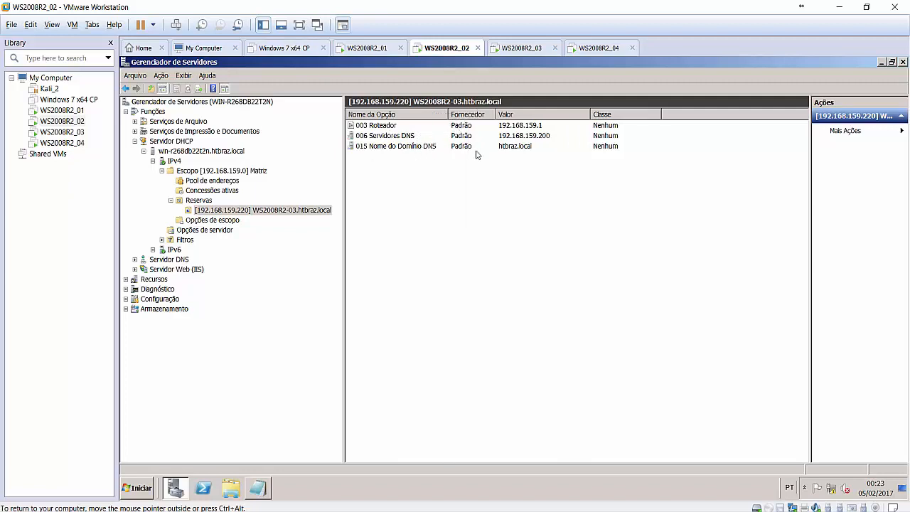
pyautogui.click(382, 128)
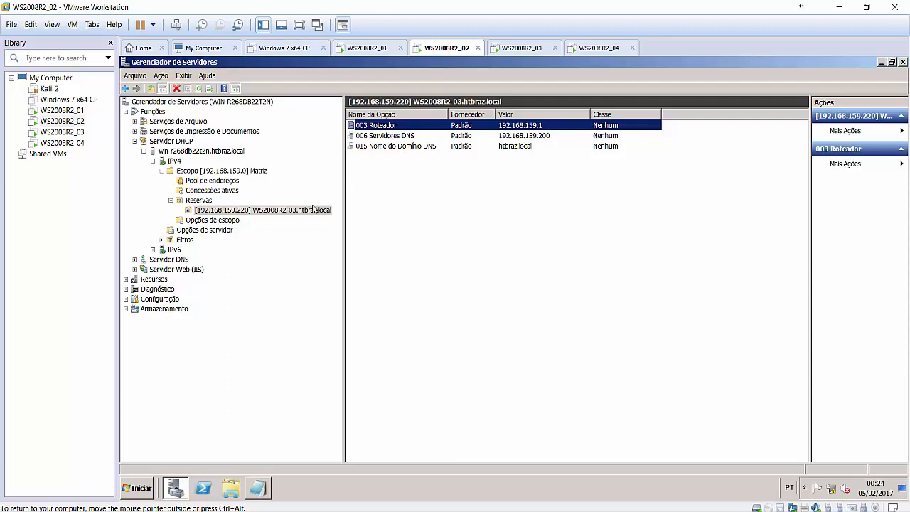
pyautogui.click(203, 202)
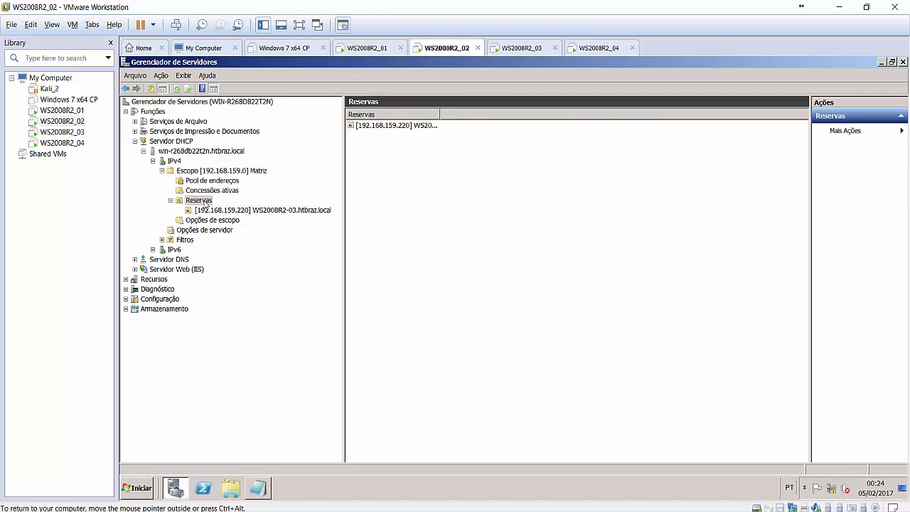
# Open the Nova reserva form, close it without adding anything, and return to Concessões ativas.
pyautogui.rightClick(206, 204)
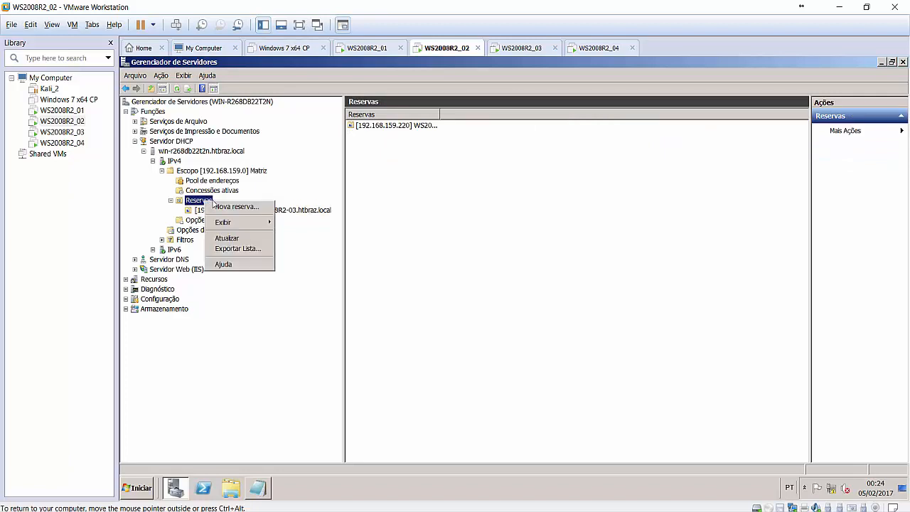
pyautogui.click(230, 207)
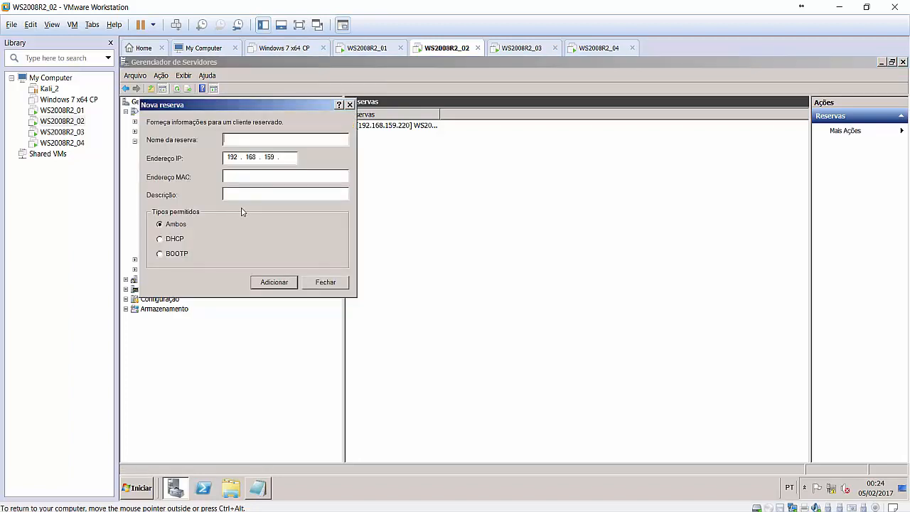
pyautogui.moveTo(276, 116); pyautogui.dragTo(453, 159)
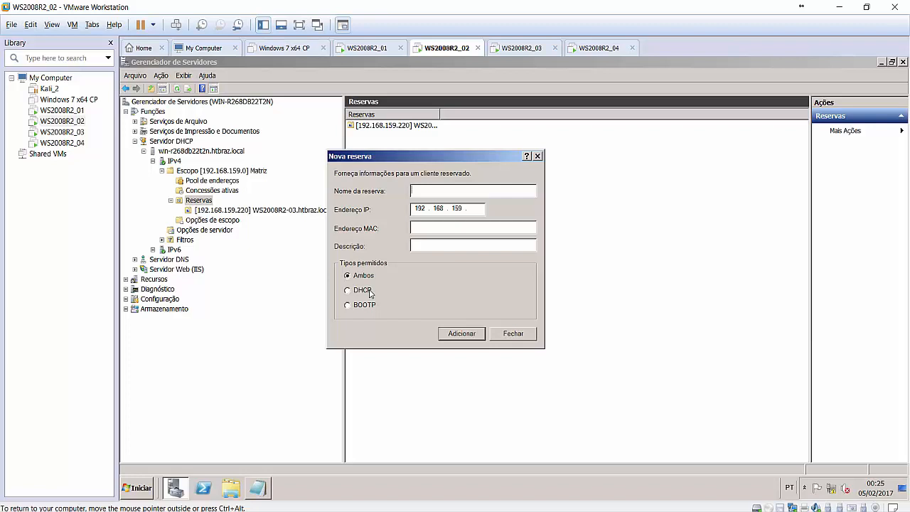
pyautogui.click(514, 336)
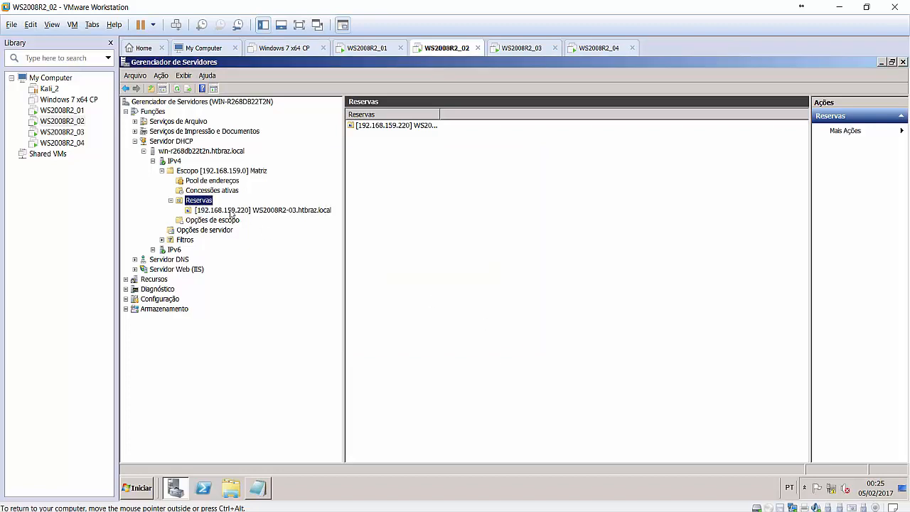
pyautogui.click(221, 191)
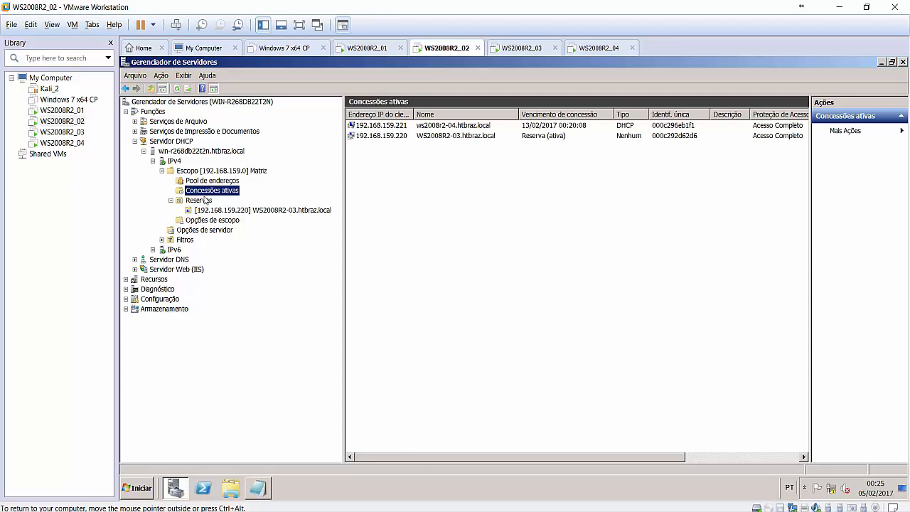
# Compare Opções de servidor with Matriz's Opções de escopo, widen Nome da Opção, ending on scope options.
pyautogui.click(171, 200)
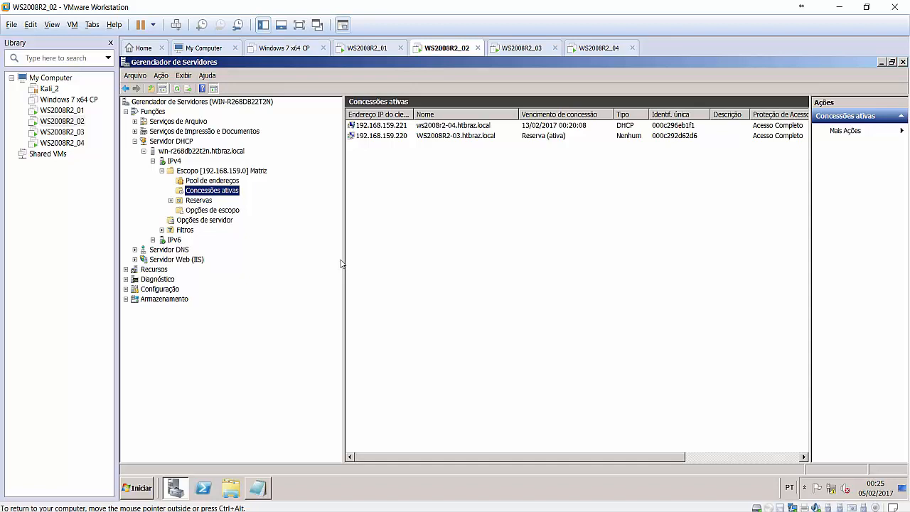
pyautogui.click(224, 212)
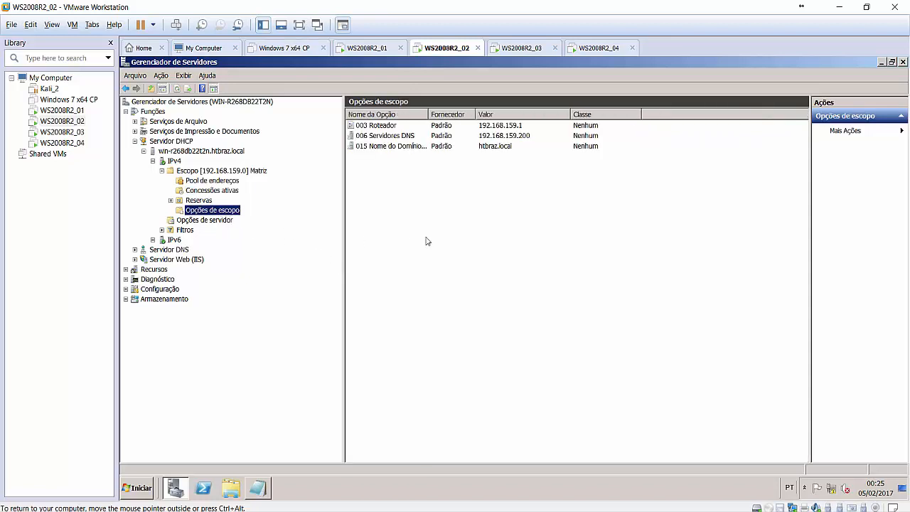
pyautogui.doubleClick(429, 115)
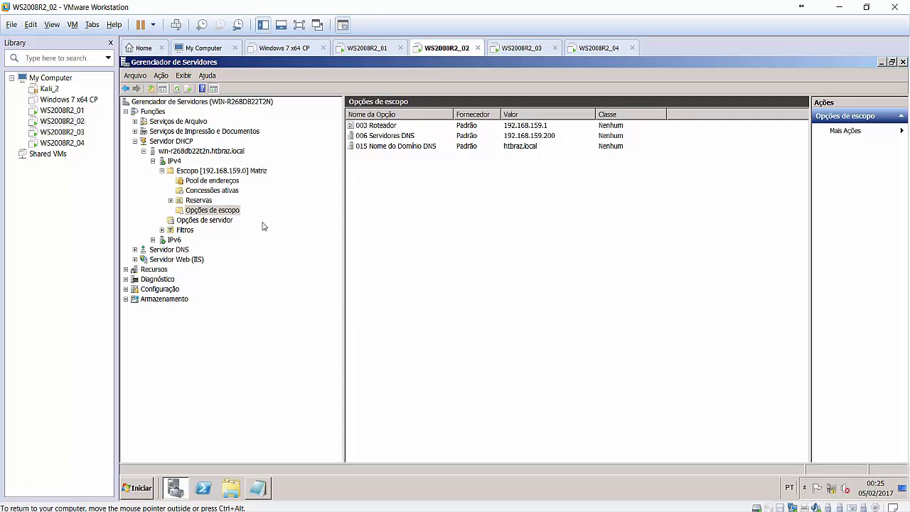
pyautogui.click(216, 221)
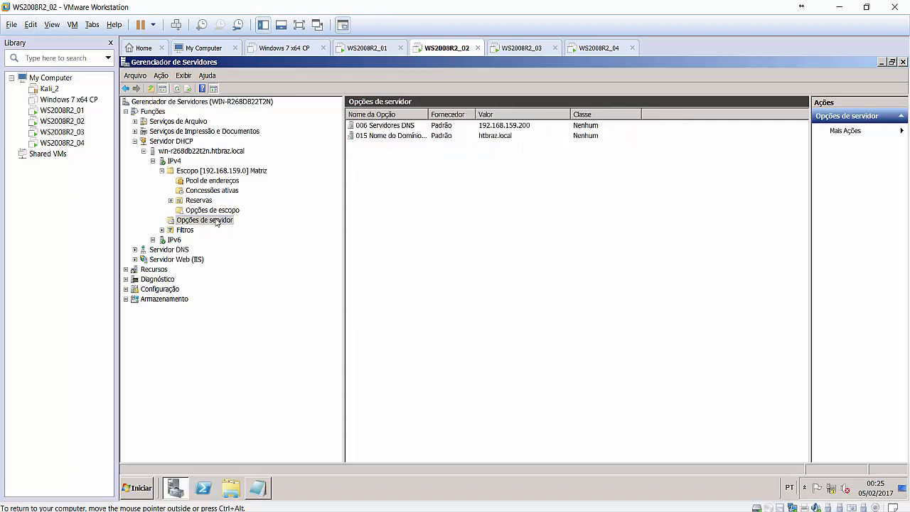
pyautogui.click(216, 212)
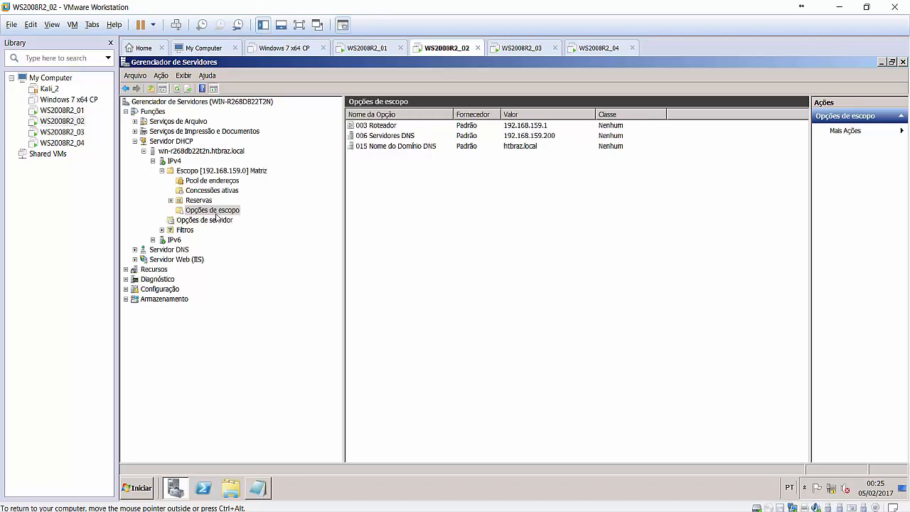
pyautogui.click(210, 222)
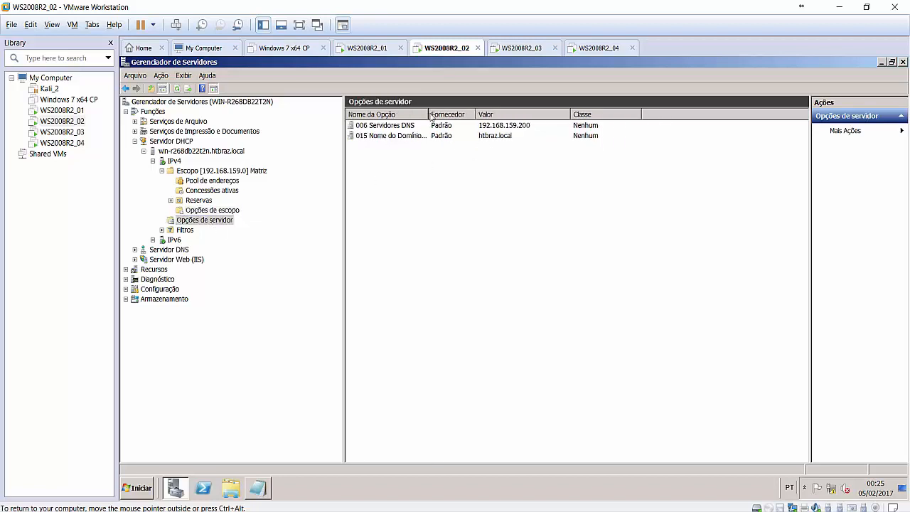
pyautogui.moveTo(430, 116); pyautogui.dragTo(447, 123)
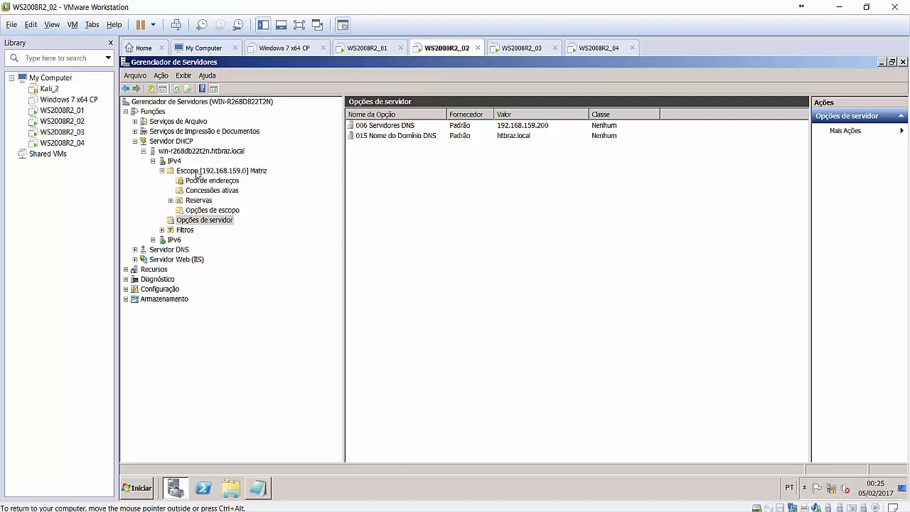
pyautogui.click(162, 171)
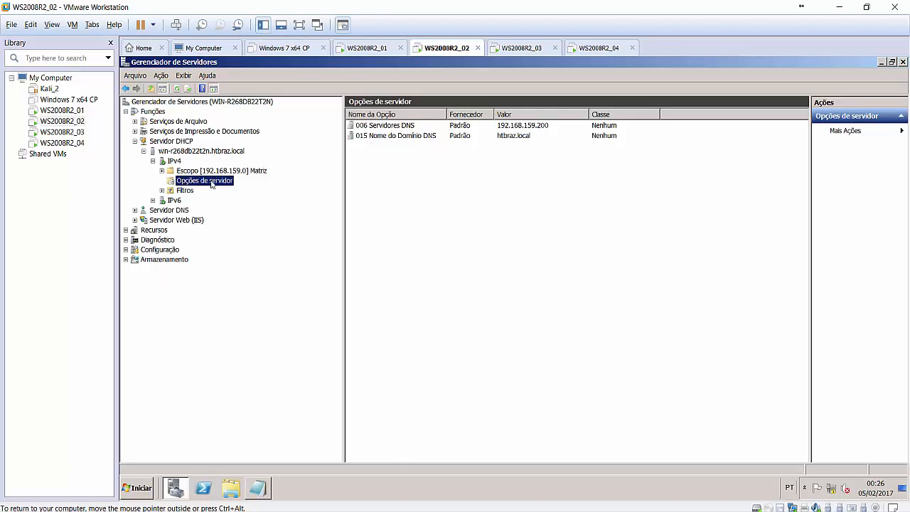
pyautogui.click(161, 171)
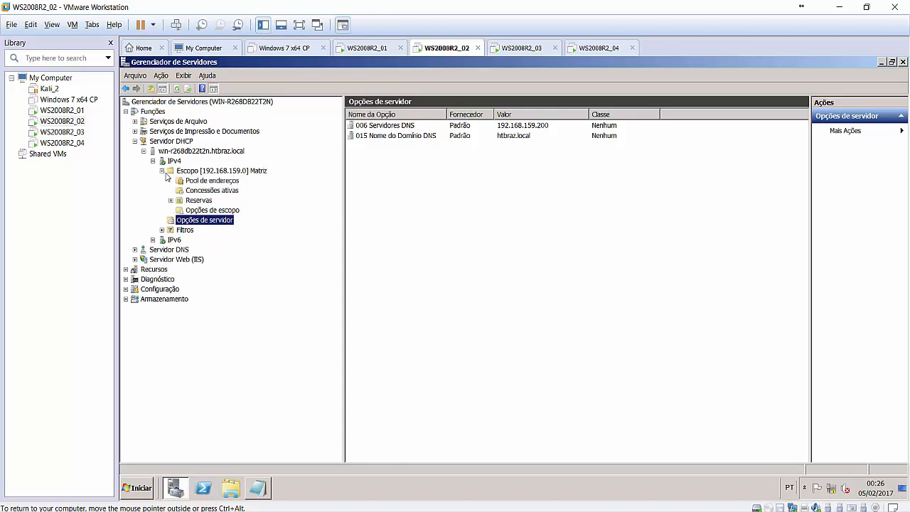
pyautogui.click(227, 210)
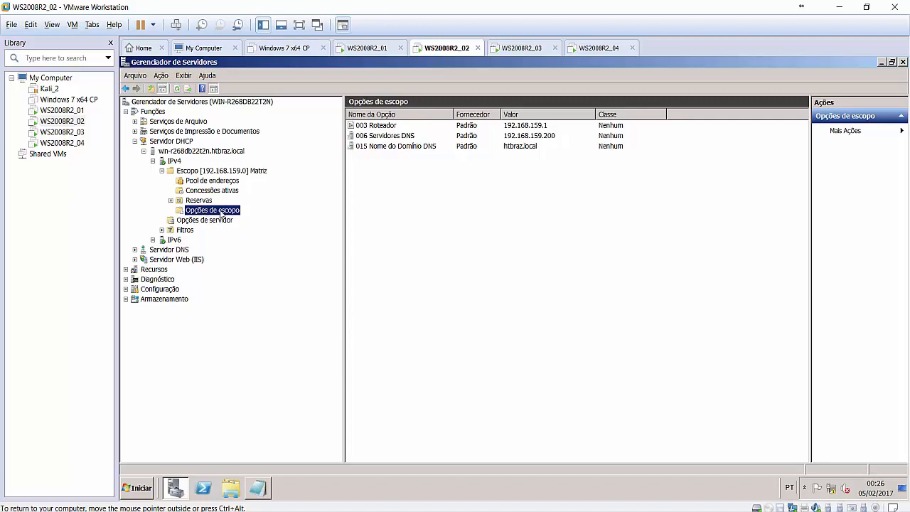
# Open Configurar opções for scope Matriz and scroll the option list down to 042 Servidores NTP.
pyautogui.rightClick(220, 212)
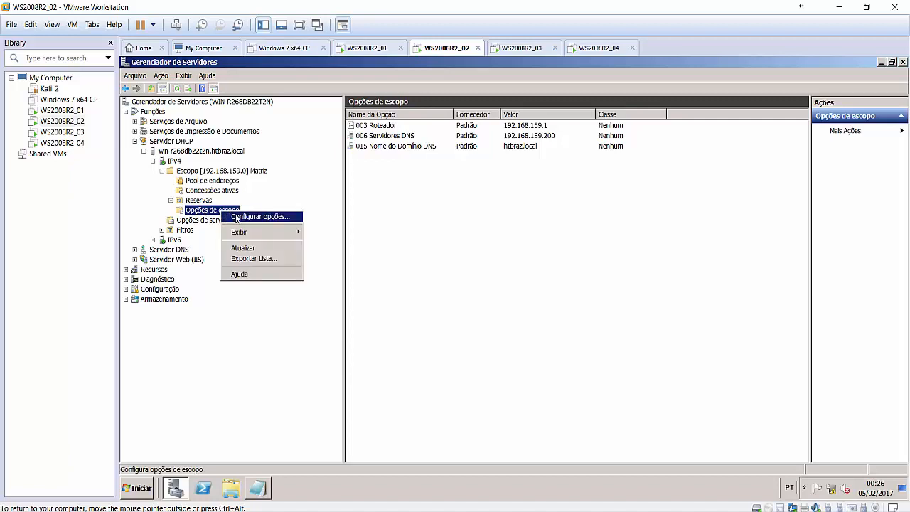
pyautogui.click(237, 217)
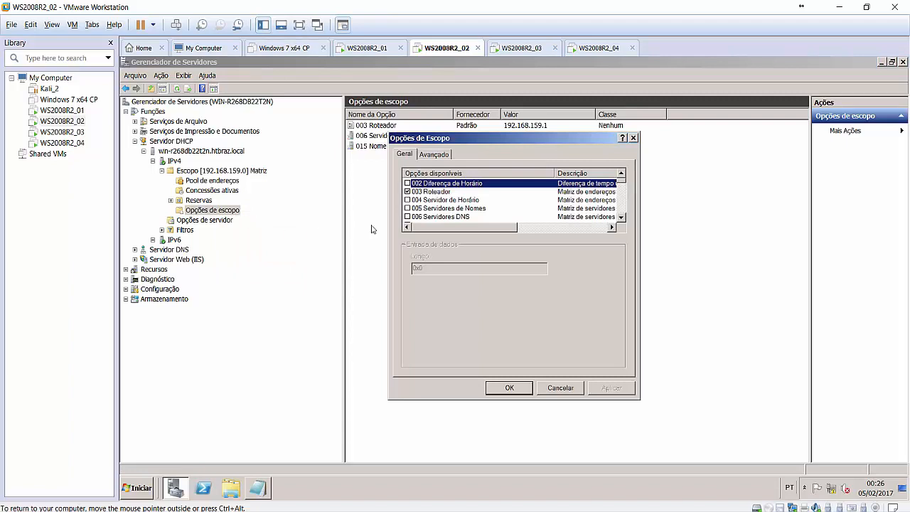
pyautogui.click(621, 217)
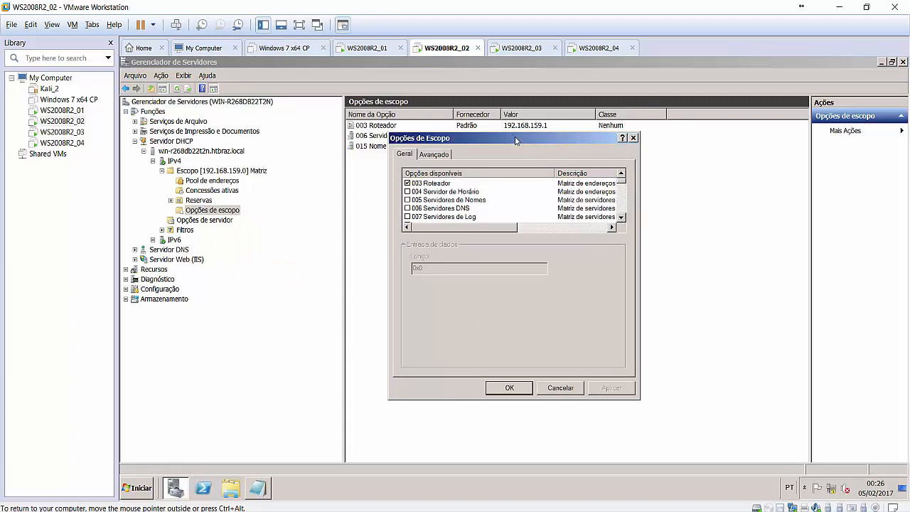
pyautogui.moveTo(515, 139); pyautogui.dragTo(563, 168)
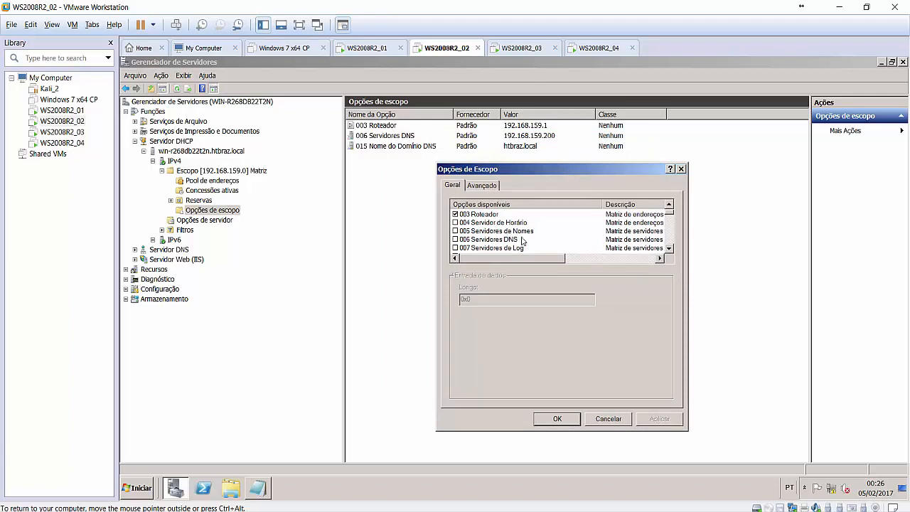
pyautogui.click(669, 249)
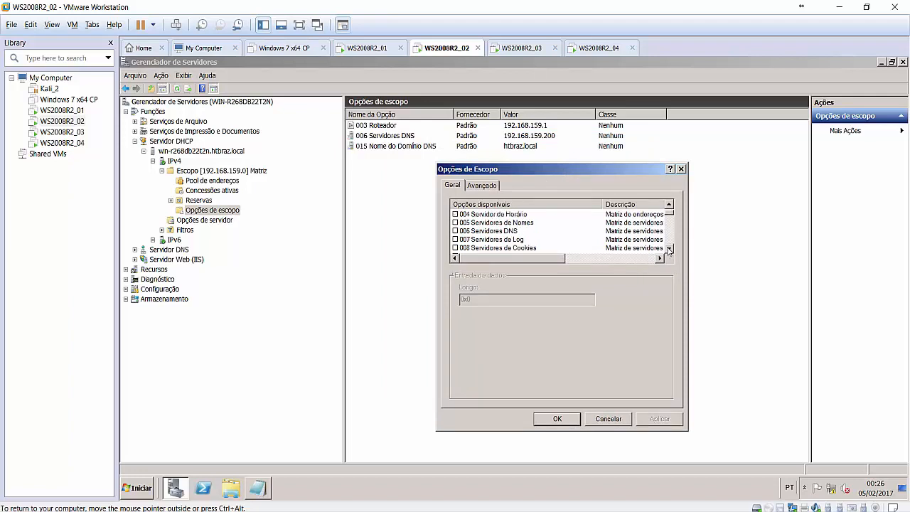
pyautogui.click(669, 249)
pyautogui.click(669, 249)
pyautogui.click(668, 249)
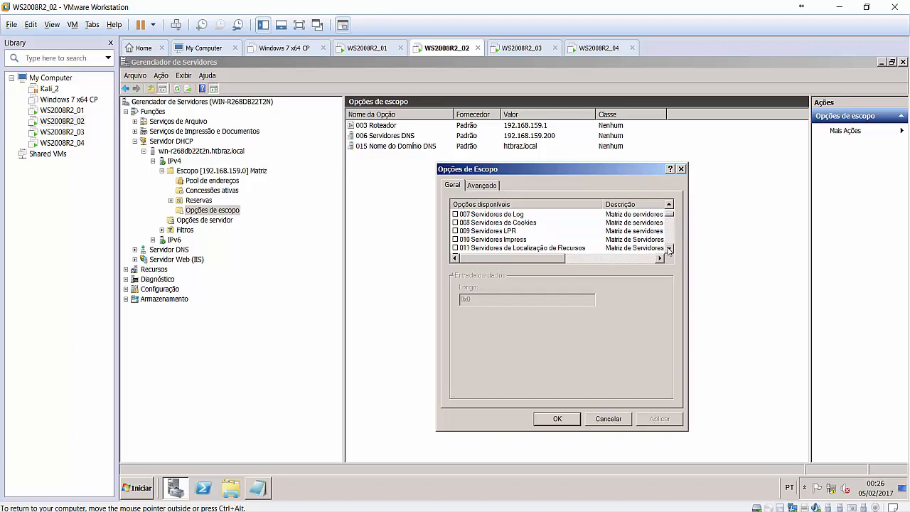
pyautogui.click(669, 249)
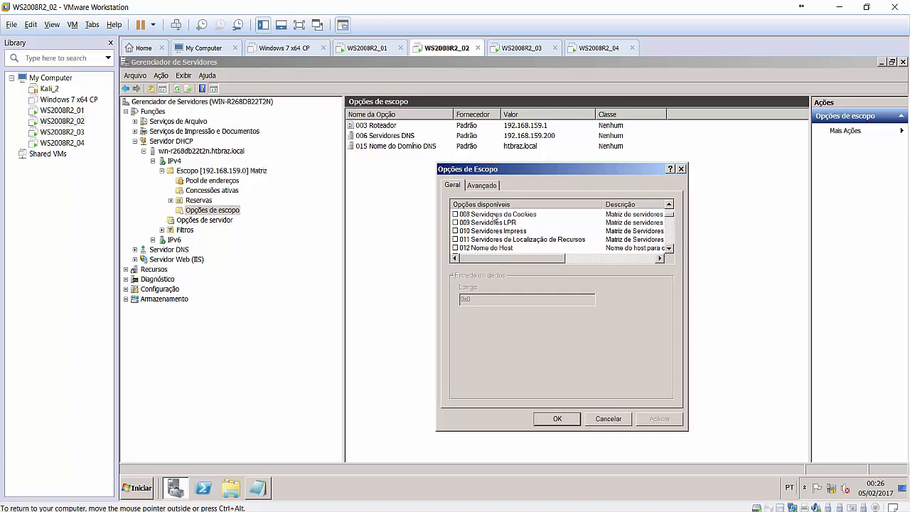
pyautogui.click(669, 249)
pyautogui.click(668, 249)
pyautogui.click(668, 249)
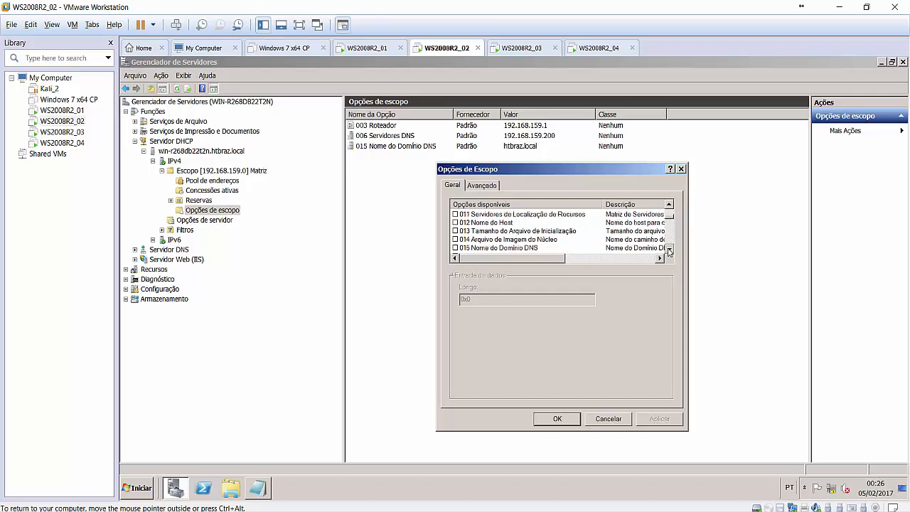
pyautogui.click(669, 249)
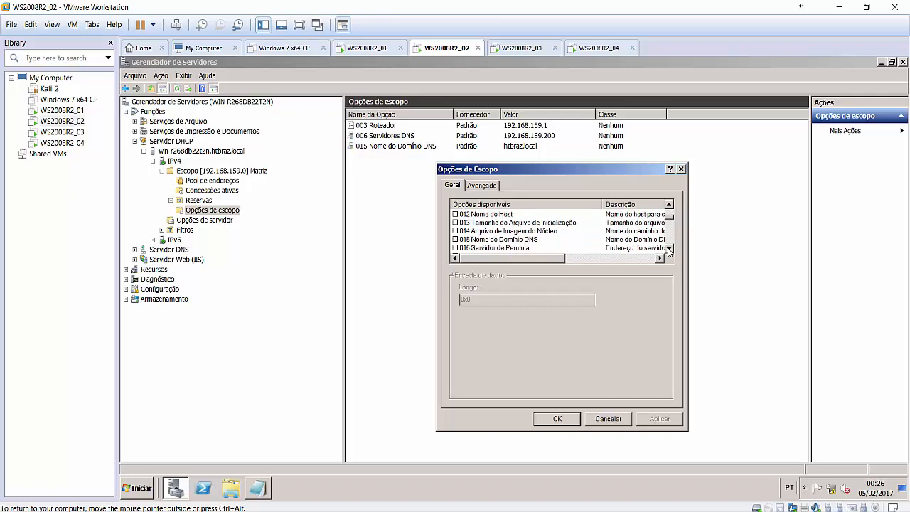
pyautogui.click(669, 249)
pyautogui.click(669, 249)
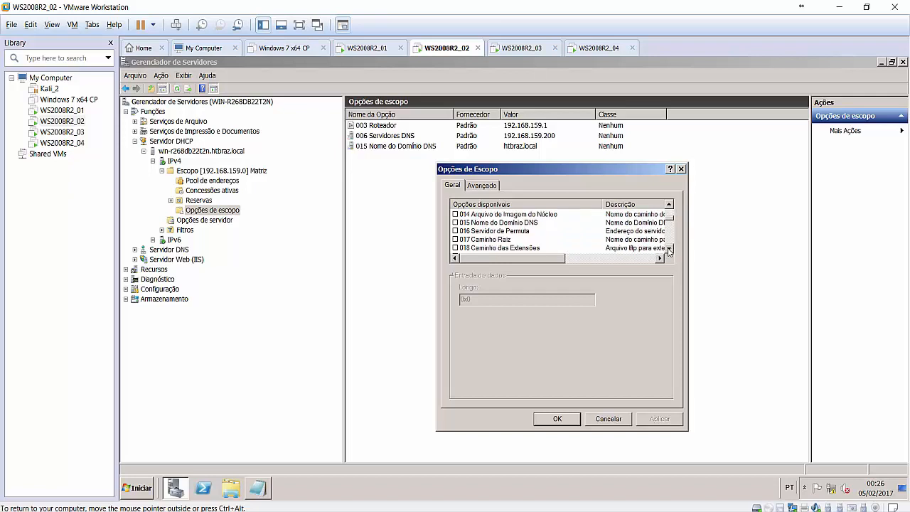
pyautogui.click(668, 249)
pyautogui.click(668, 249)
pyautogui.click(669, 249)
pyautogui.click(669, 249)
pyautogui.click(669, 249)
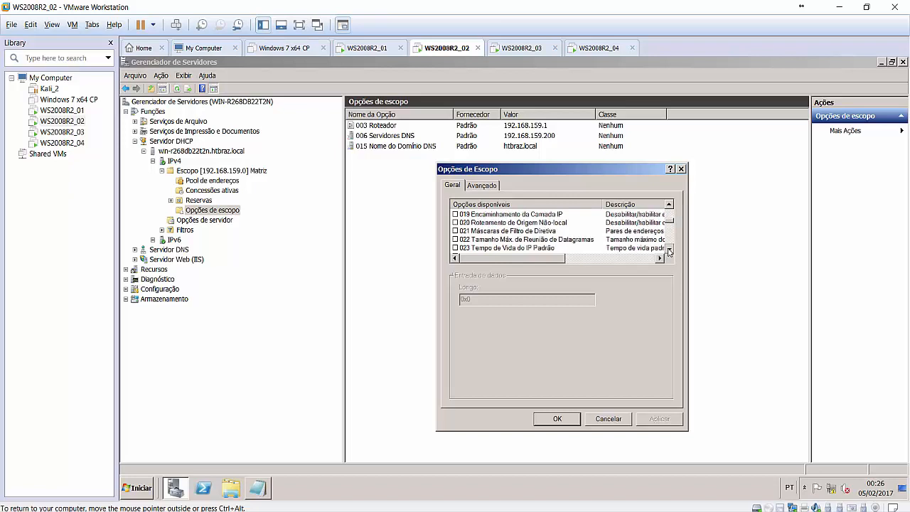
pyautogui.click(668, 249)
pyautogui.click(668, 249)
pyautogui.click(668, 248)
pyautogui.click(669, 248)
pyautogui.click(668, 249)
pyautogui.click(668, 249)
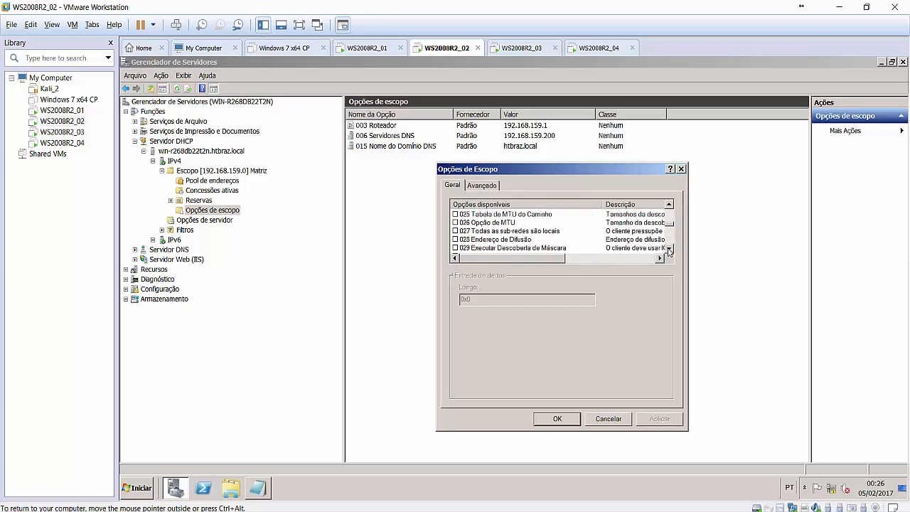
pyautogui.click(668, 249)
pyautogui.click(669, 249)
pyautogui.click(669, 249)
pyautogui.click(668, 249)
pyautogui.click(668, 249)
pyautogui.click(669, 249)
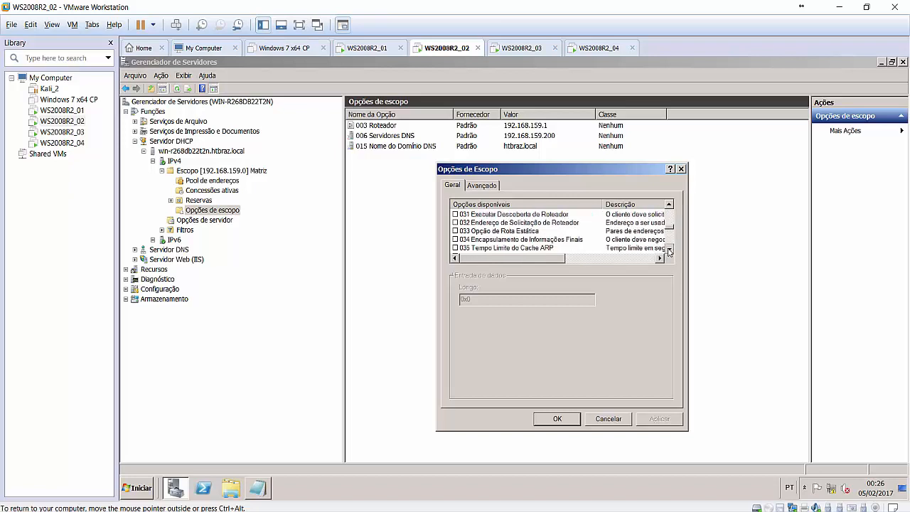
pyautogui.click(668, 249)
pyautogui.click(668, 249)
pyautogui.click(668, 249)
pyautogui.click(668, 249)
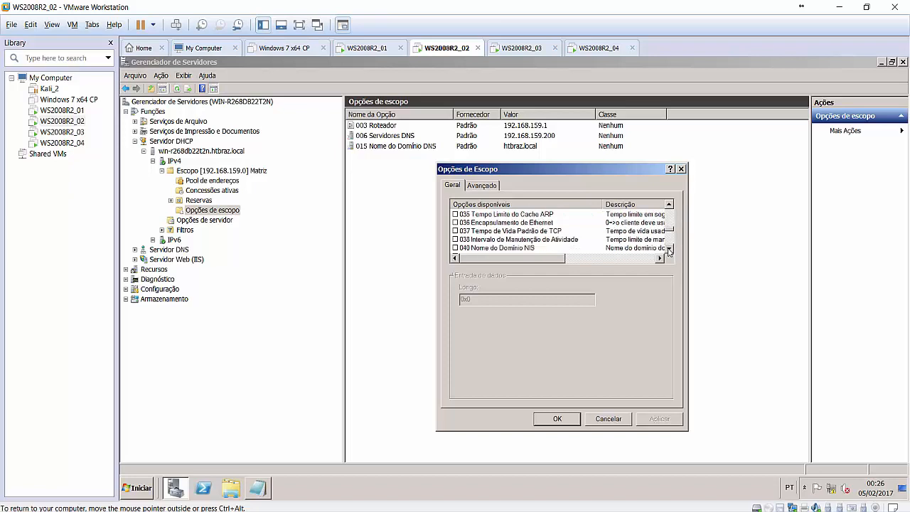
pyautogui.click(668, 249)
pyautogui.click(669, 249)
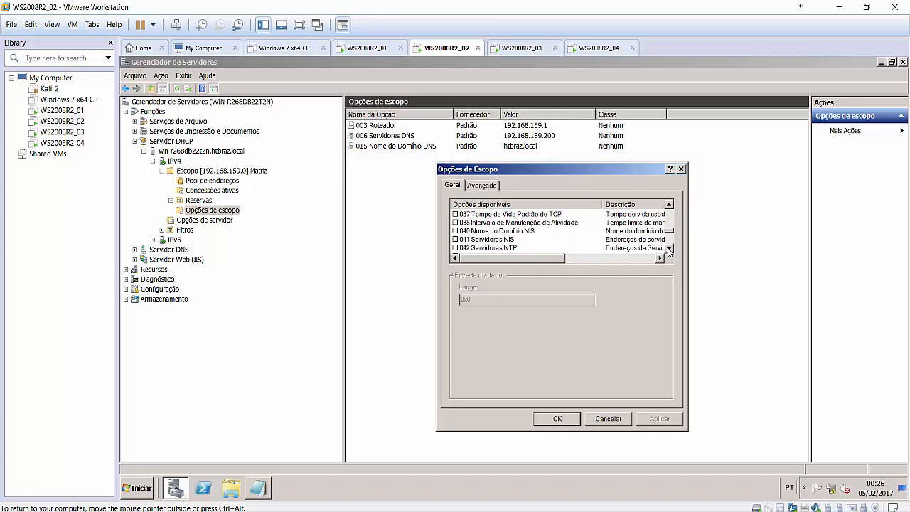
pyautogui.click(668, 249)
# Enable 042 Servidores NTP with server IP 192.168.159.200, apply, and confirm with OK.
pyautogui.click(455, 240)
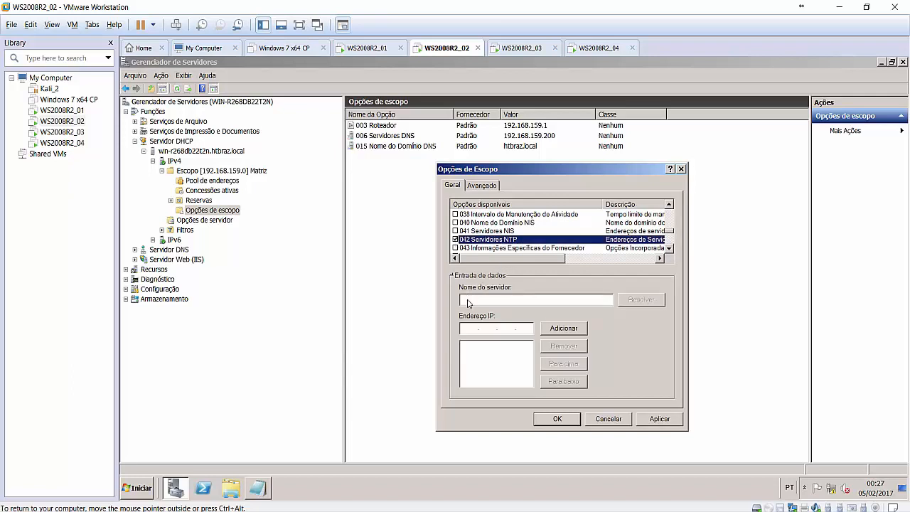
pyautogui.click(465, 332)
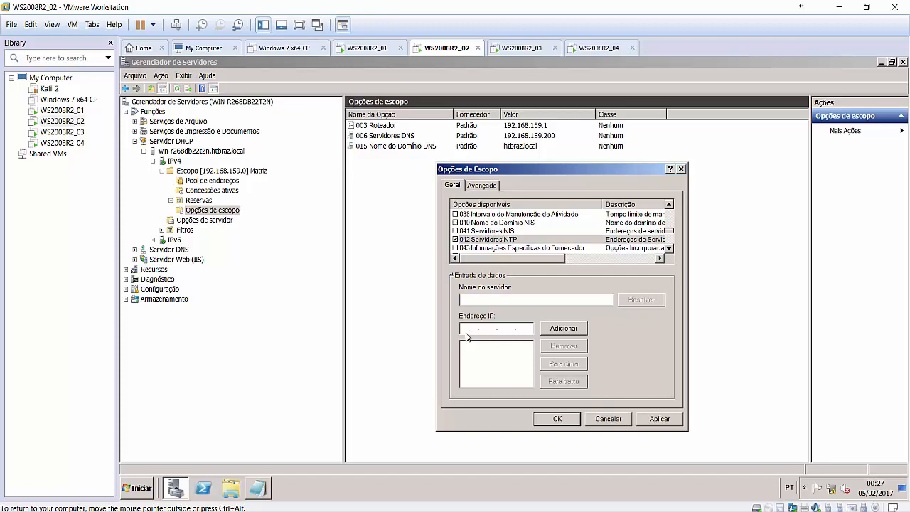
pyautogui.write('2 . 168 . 159 . 200')
pyautogui.click(562, 329)
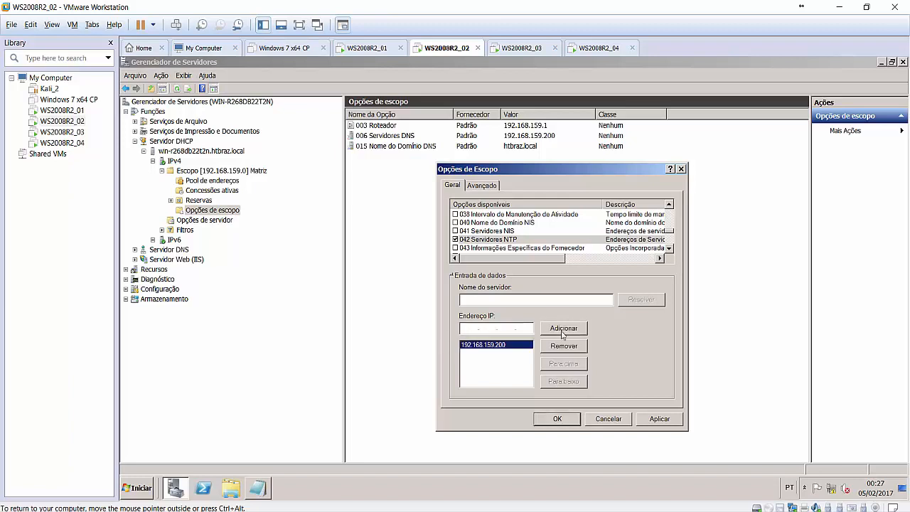
pyautogui.click(660, 420)
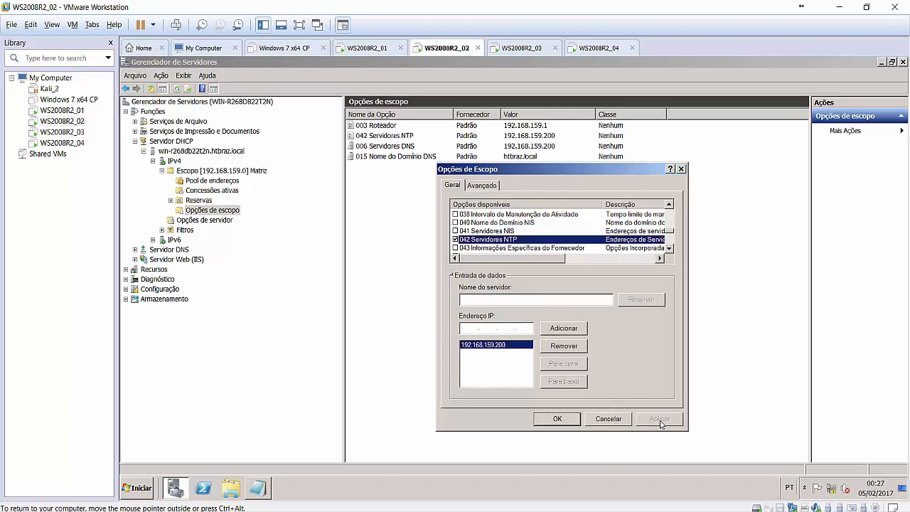
pyautogui.click(554, 419)
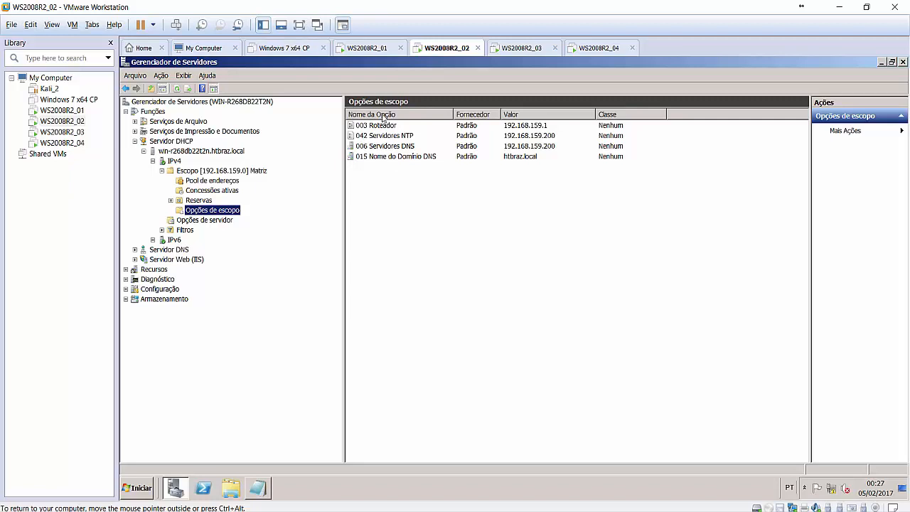
# Check the new 042 NTP row and server options, then select Escopo [192.168.159.0] Matriz.
pyautogui.click(426, 136)
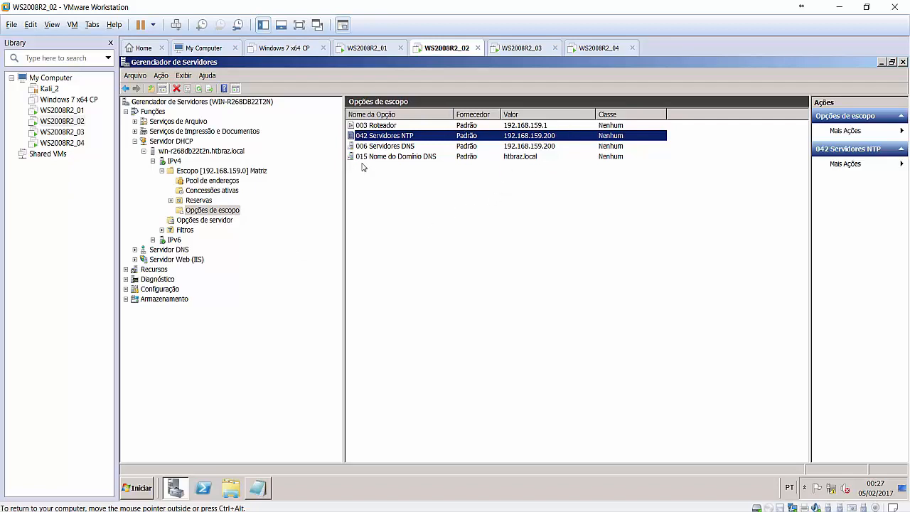
pyautogui.click(212, 221)
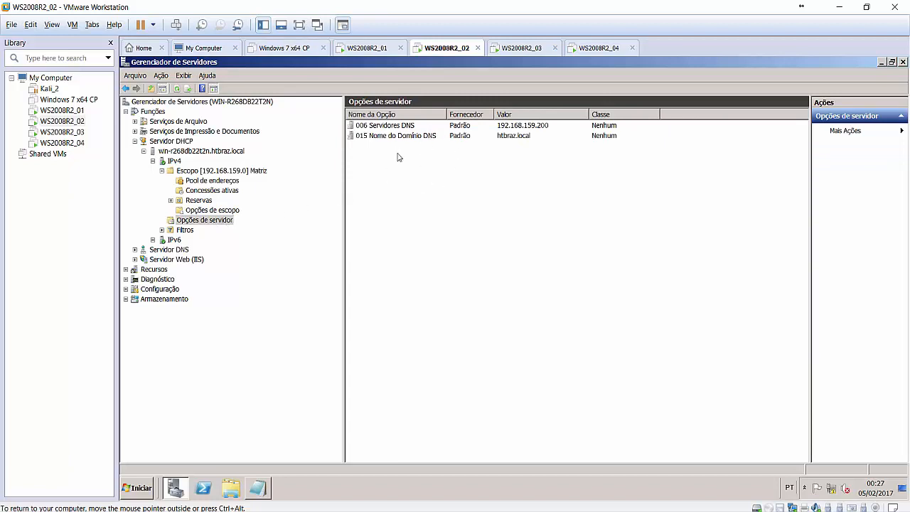
pyautogui.click(162, 172)
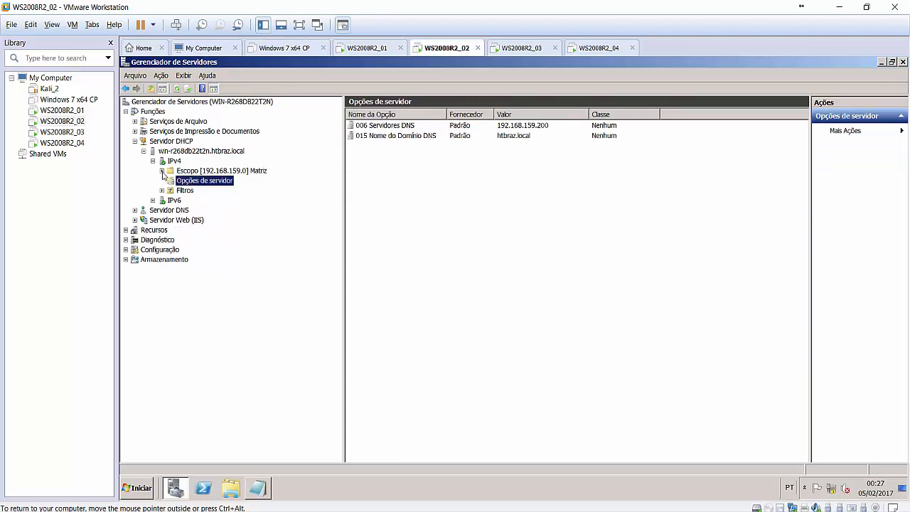
pyautogui.click(204, 172)
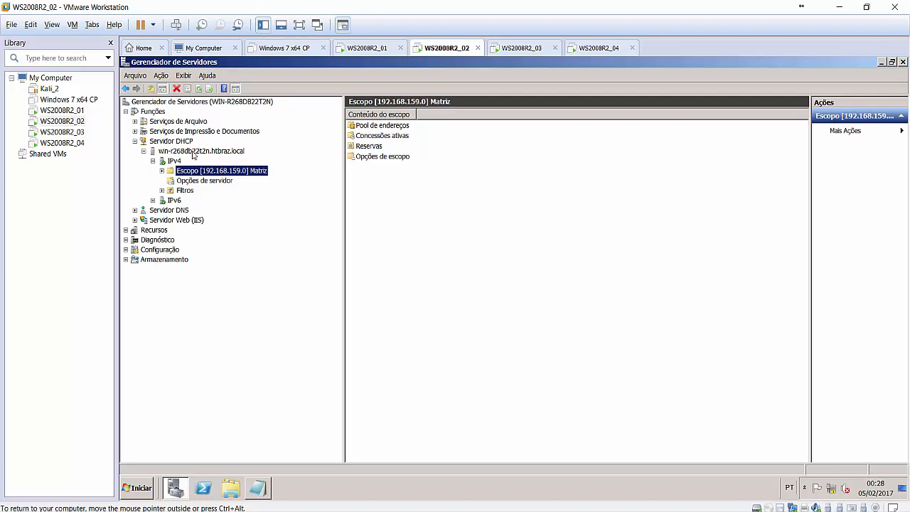
# Launch Novo escopo from IPv4, naming it Filial Acre with description Enderecos do Acre.
pyautogui.rightClick(172, 162)
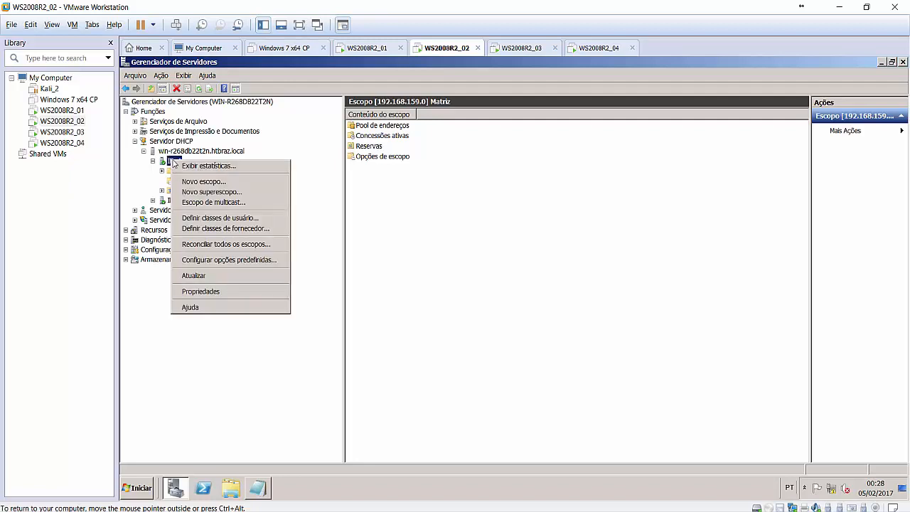
pyautogui.click(216, 183)
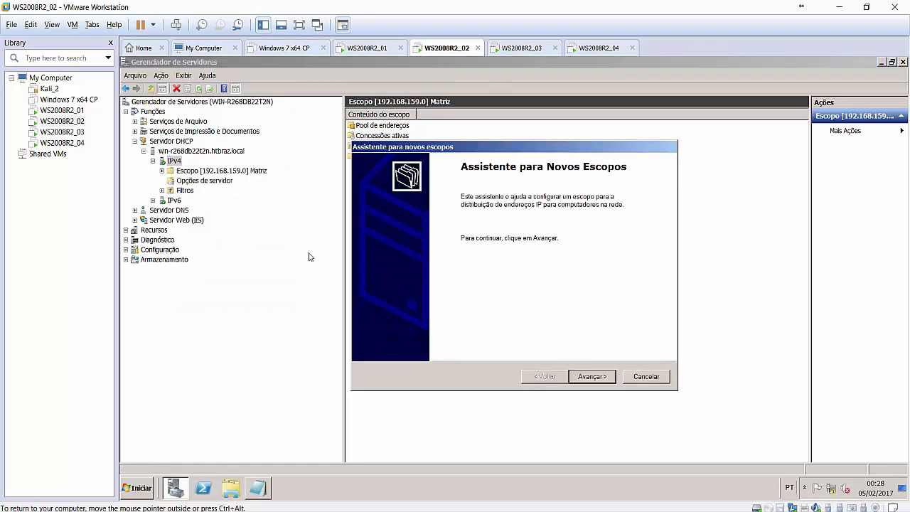
pyautogui.click(606, 378)
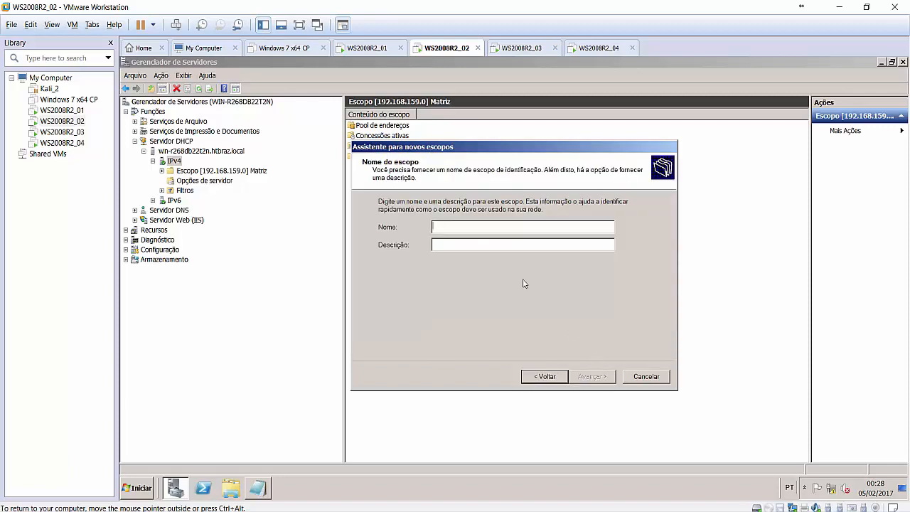
pyautogui.write('Filial')
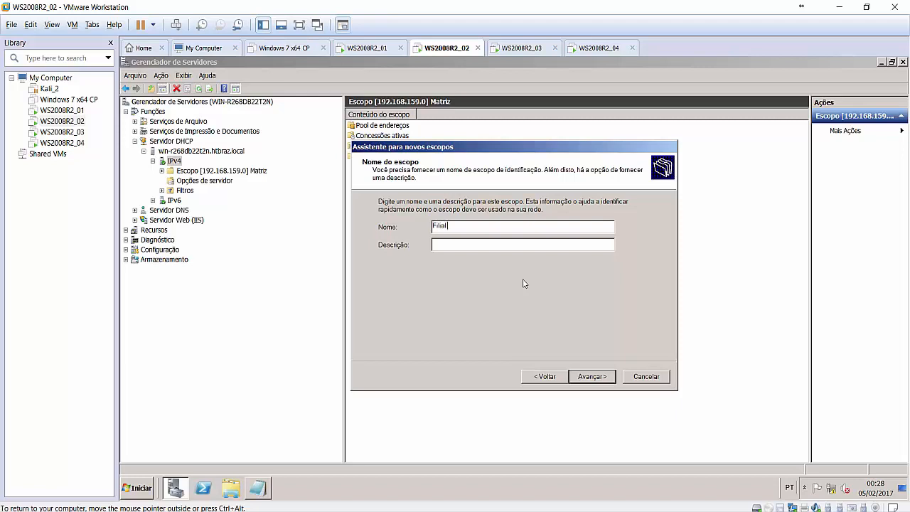
pyautogui.write(' Acre')
pyautogui.press('Tab')
pyautogui.write('Endereçoes')
pyautogui.press('BackSpace')
pyautogui.press('BackSpace')
pyautogui.press('BackSpace')
pyautogui.press('BackSpace')
pyautogui.press('BackSpace')
pyautogui.write('ecos do')
pyautogui.press('BackSpace')
pyautogui.write('Acre')
pyautogui.click(609, 375)
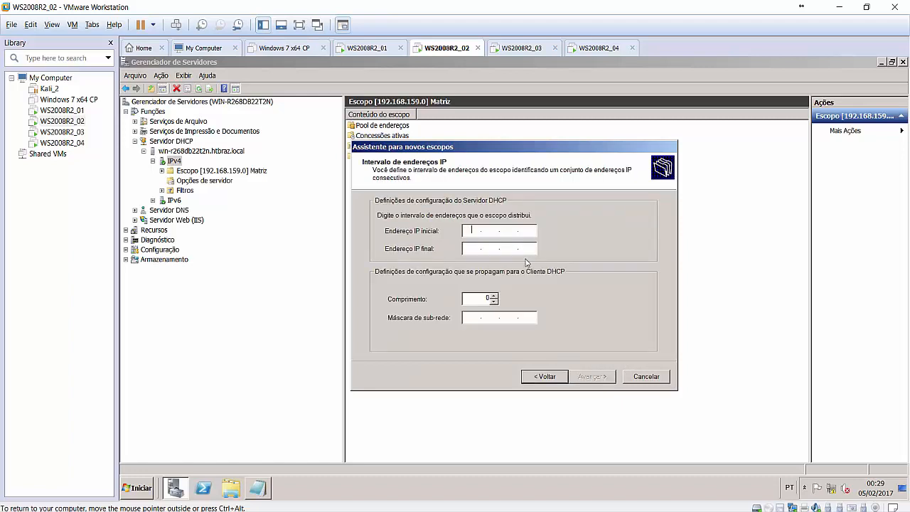
# Set the Filial Acre scope range to 192.168.1.15–192.168.1.200 with mask 255.255.255.0 and continue.
pyautogui.write('192 . 168 . 1 .')
pyautogui.press('Tab')
pyautogui.click(530, 230)
pyautogui.write('15')
pyautogui.press('Tab')
pyautogui.write('192168')
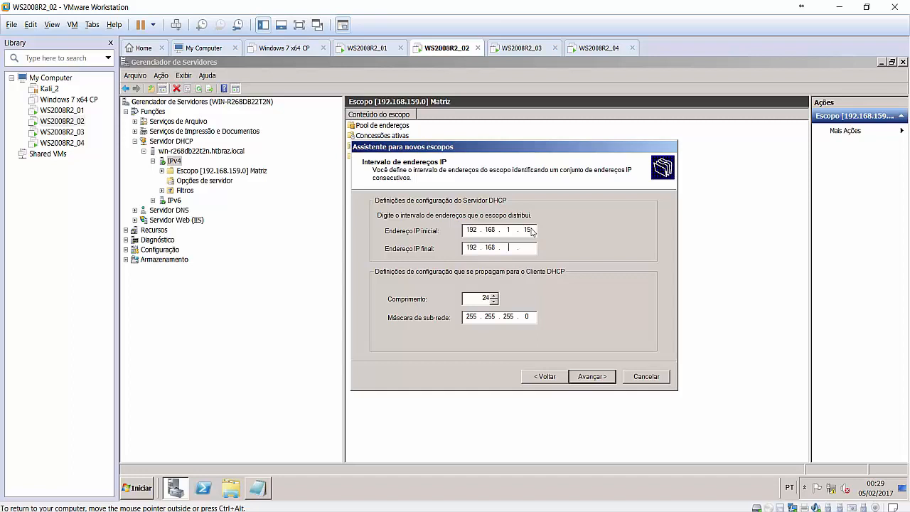
pyautogui.press('Tab')
pyautogui.click(526, 251)
pyautogui.write('200')
pyautogui.click(606, 382)
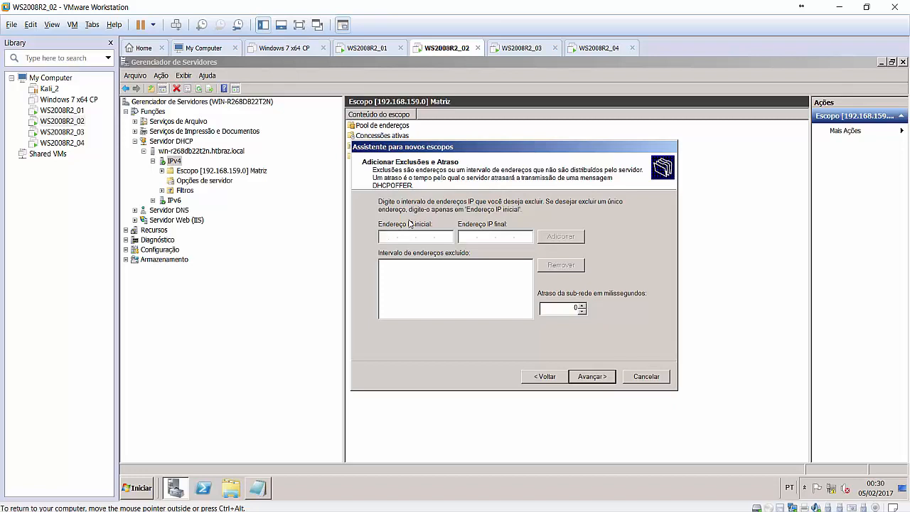
# Add the exclusion range 192.168.1.20–192.168.1.25 and recheck the address range page.
pyautogui.click(555, 377)
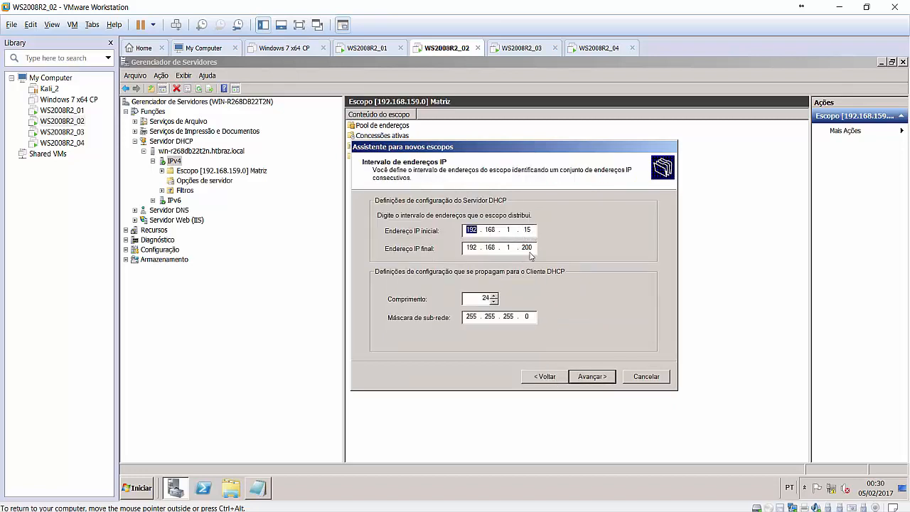
pyautogui.click(599, 378)
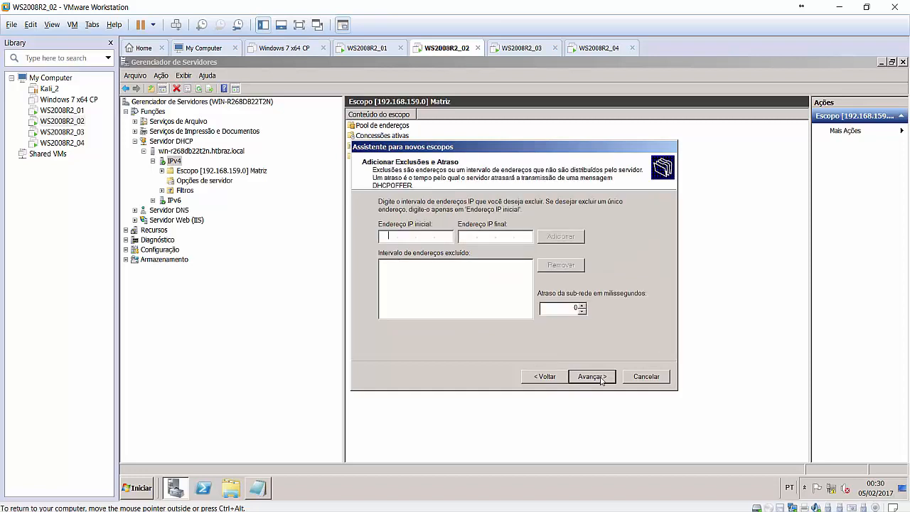
pyautogui.write('192.')
pyautogui.write('168')
pyautogui.write('120')
pyautogui.write('19216')
pyautogui.write('8')
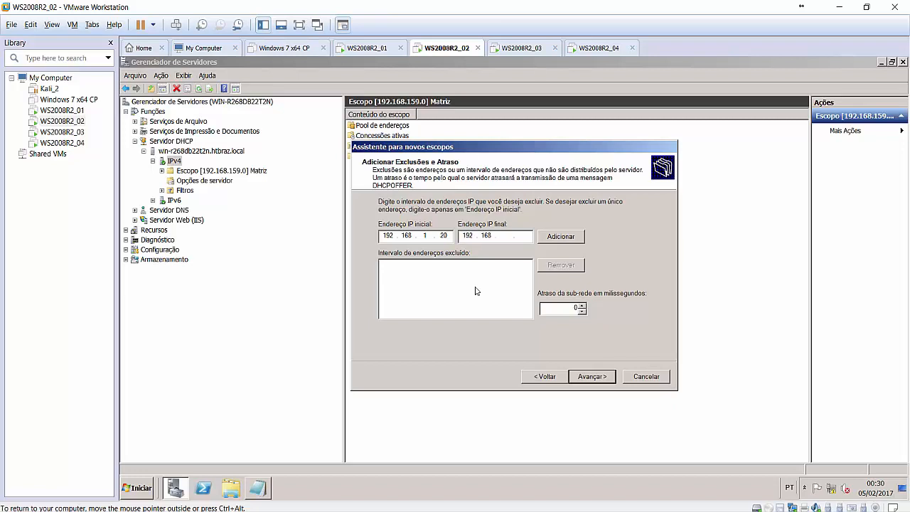
pyautogui.write('1')
pyautogui.write('25')
pyautogui.click(567, 236)
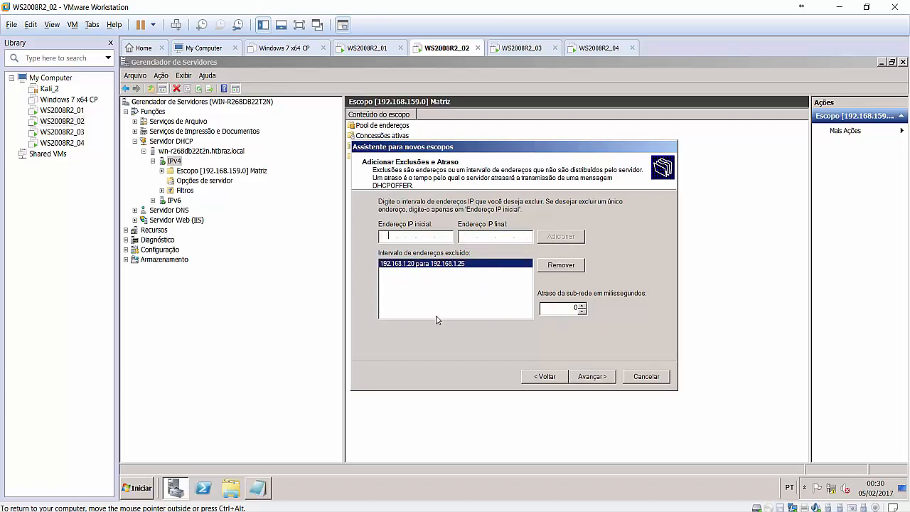
pyautogui.click(543, 376)
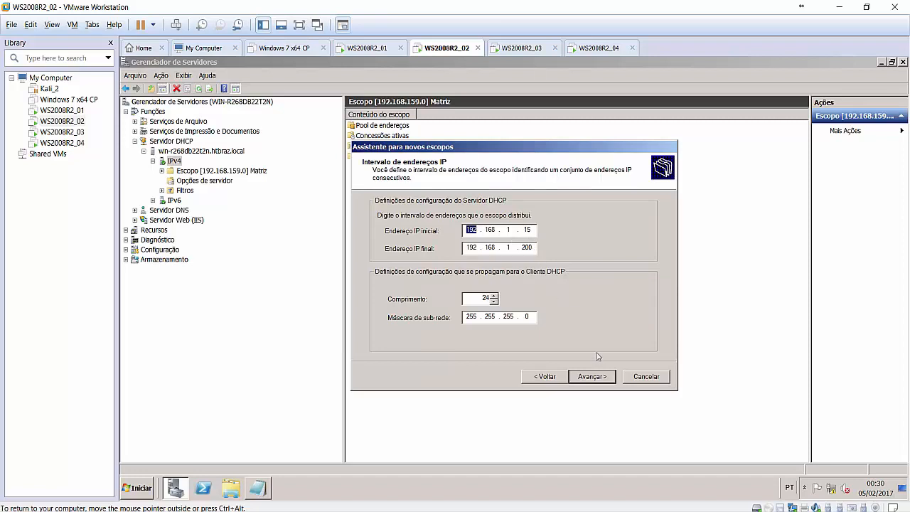
pyautogui.click(612, 378)
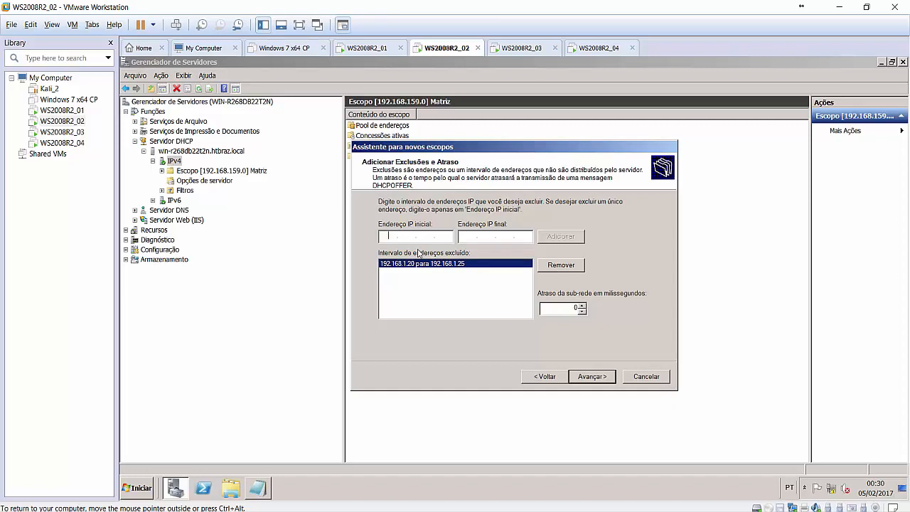
# Keep the 8-day lease, choose to configure options later, and finish the wizard.
pyautogui.click(609, 379)
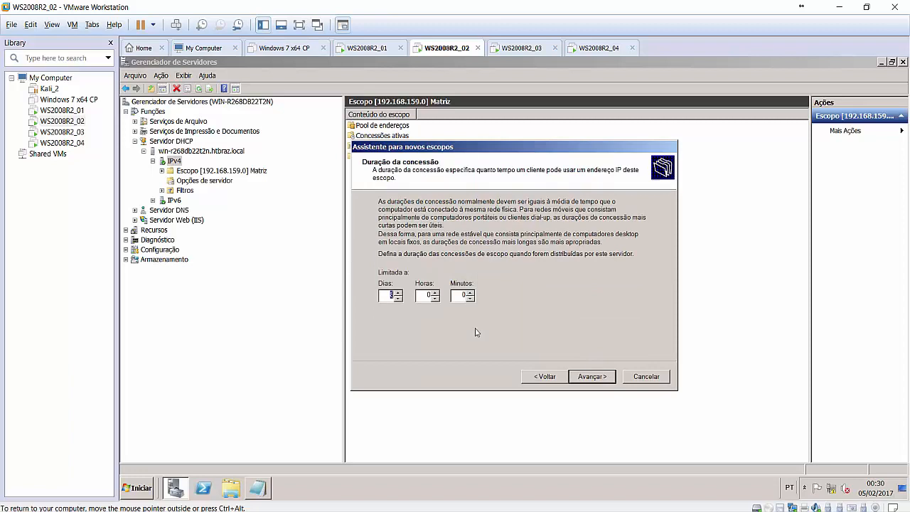
pyautogui.click(388, 296)
pyautogui.click(602, 377)
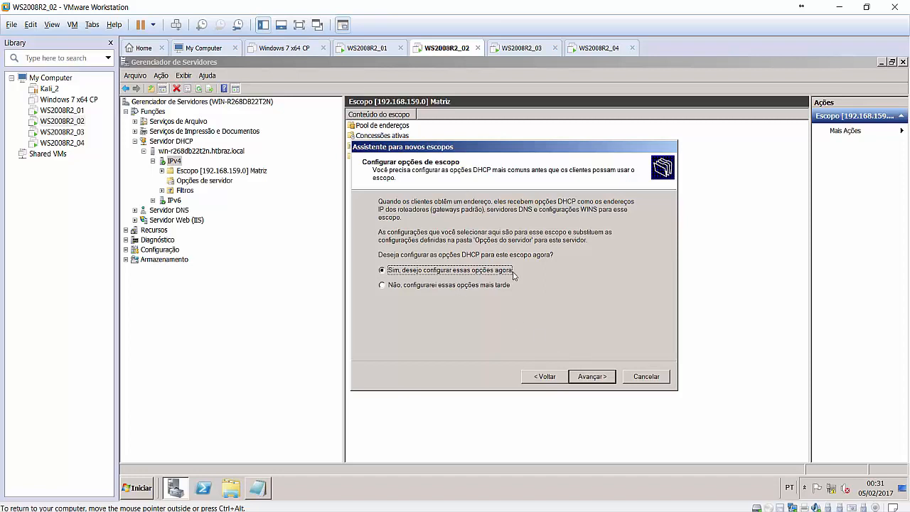
pyautogui.click(469, 288)
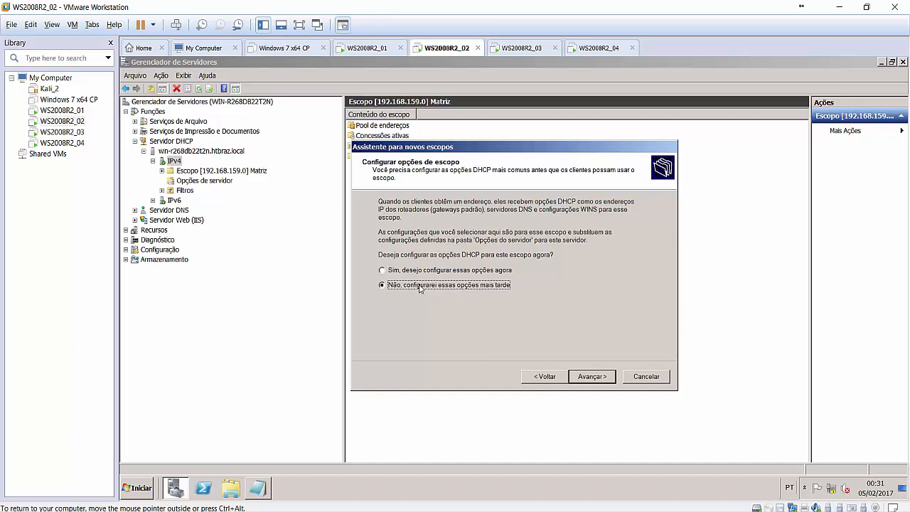
pyautogui.click(595, 377)
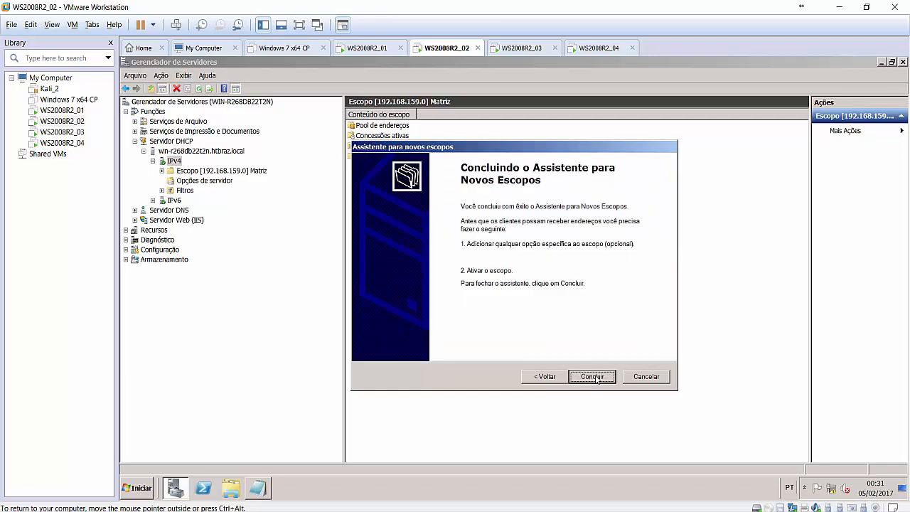
pyautogui.click(593, 377)
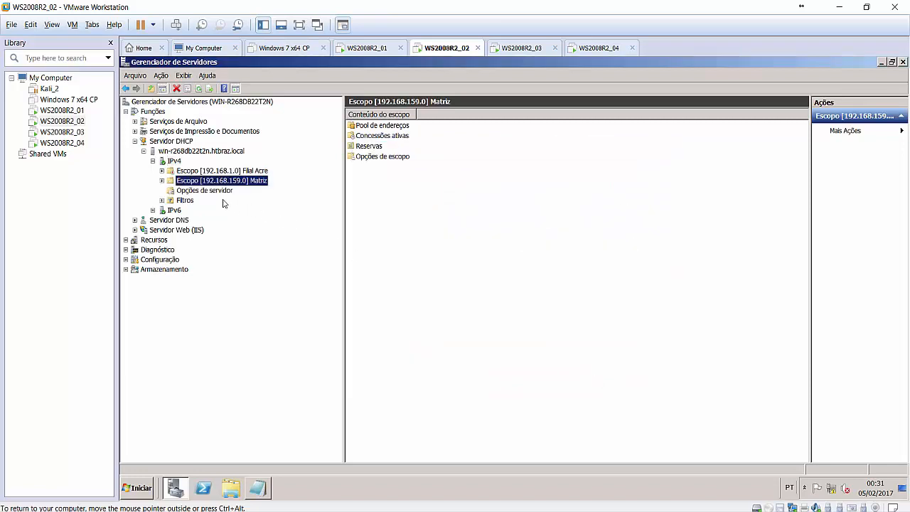
# View the Opções de escopo of Filial Acre and Matriz, checking Matriz's NTP server 192.168.159.200.
pyautogui.click(162, 171)
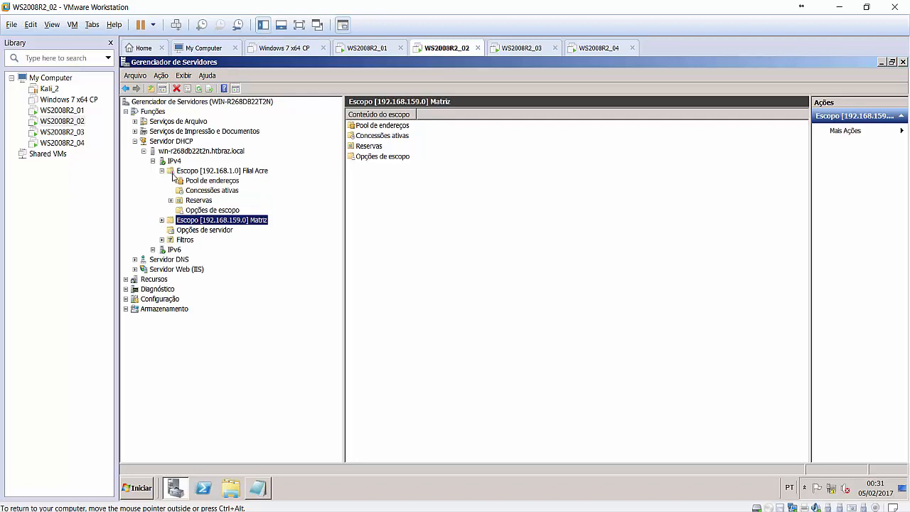
pyautogui.click(163, 171)
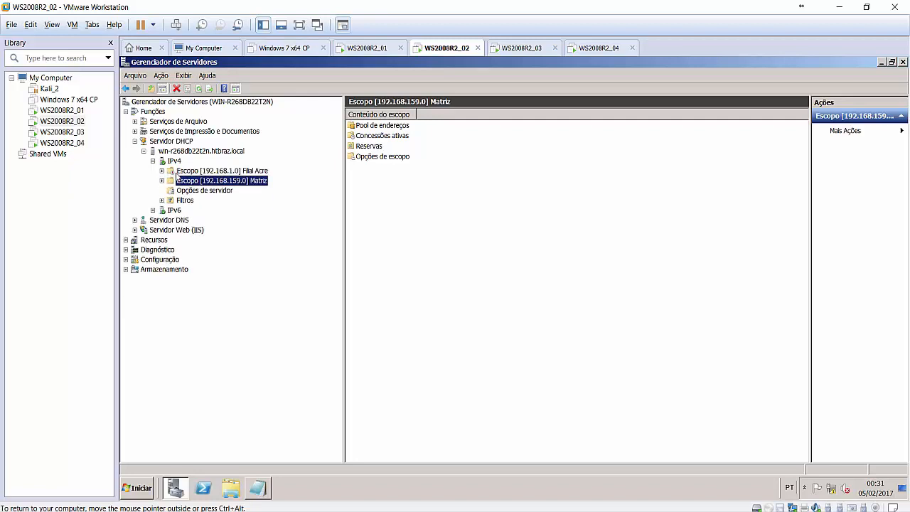
pyautogui.click(204, 173)
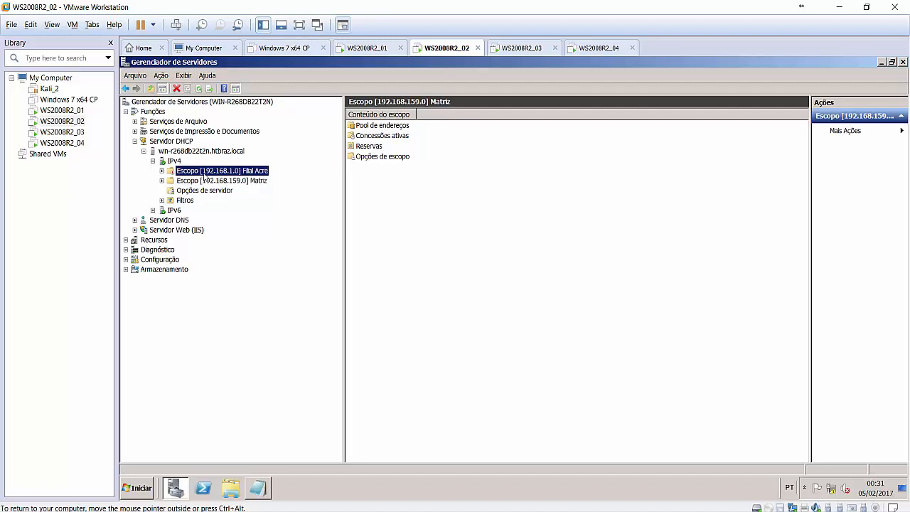
pyautogui.click(162, 170)
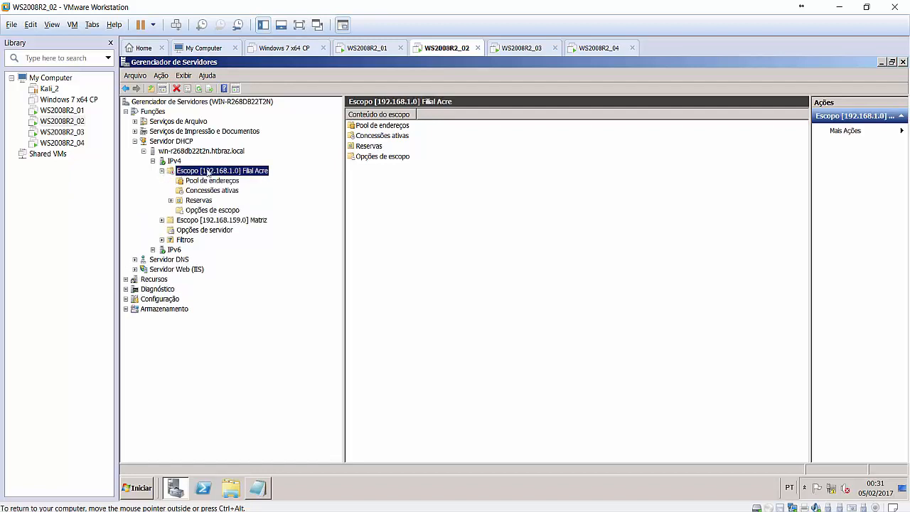
pyautogui.click(216, 211)
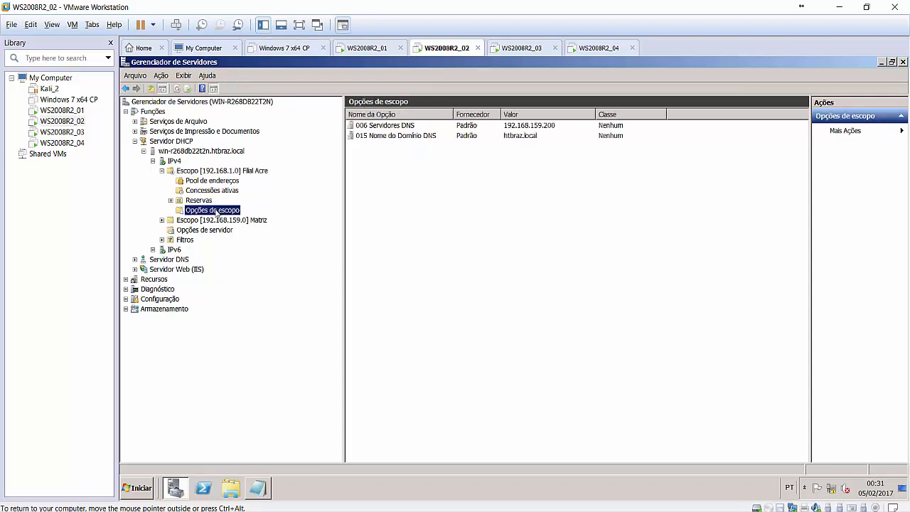
pyautogui.click(163, 220)
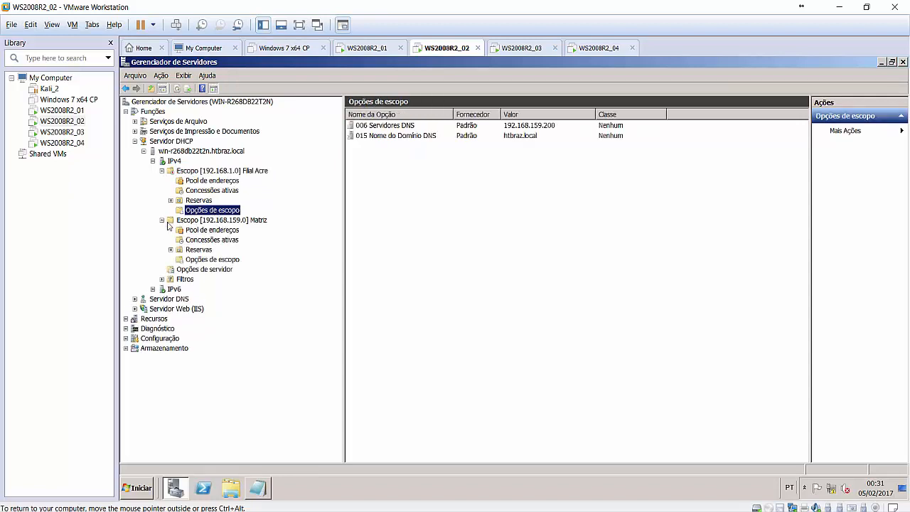
pyautogui.click(206, 260)
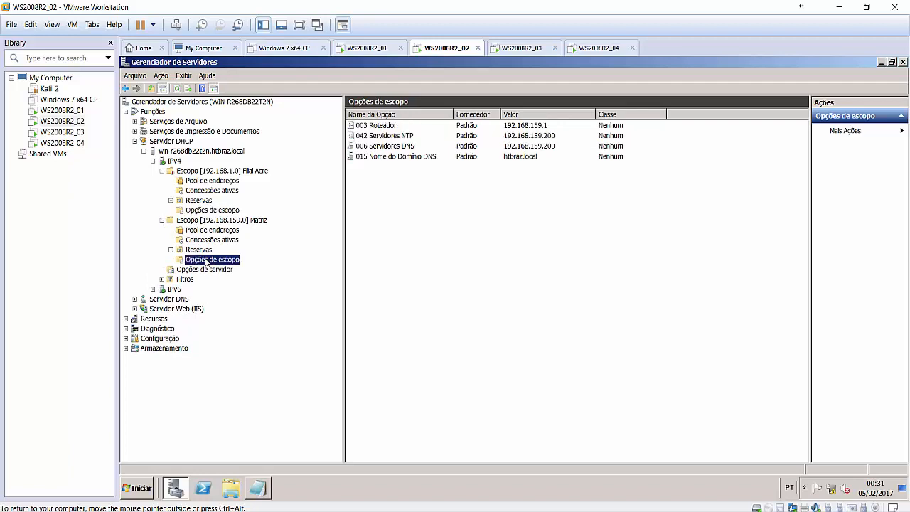
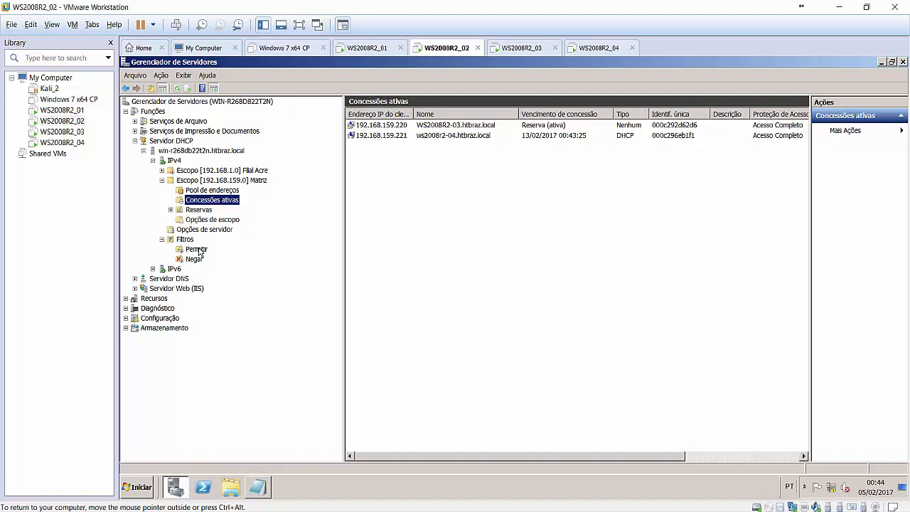
# Look at the Permitir filter's actions without enabling it, then collapse Filtros to list Permitir and Negar.
pyautogui.click(199, 250)
pyautogui.rightClick(199, 251)
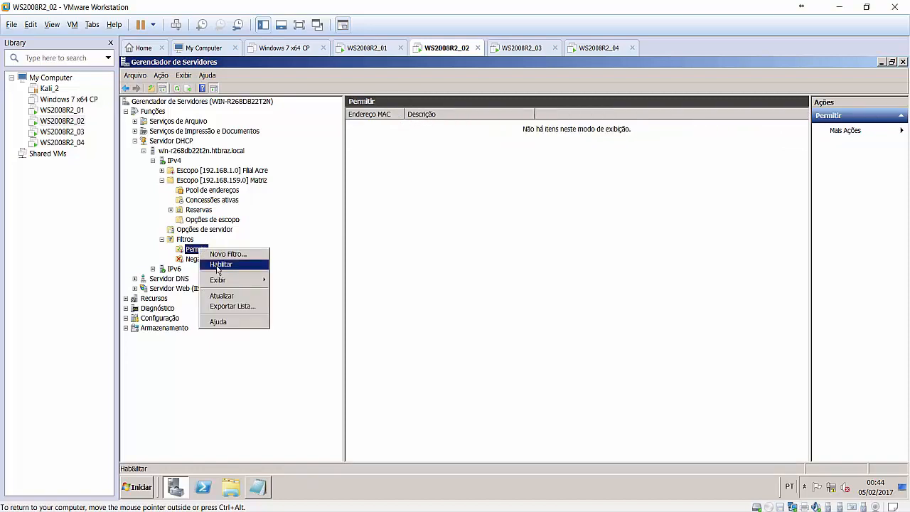
pyautogui.click(399, 193)
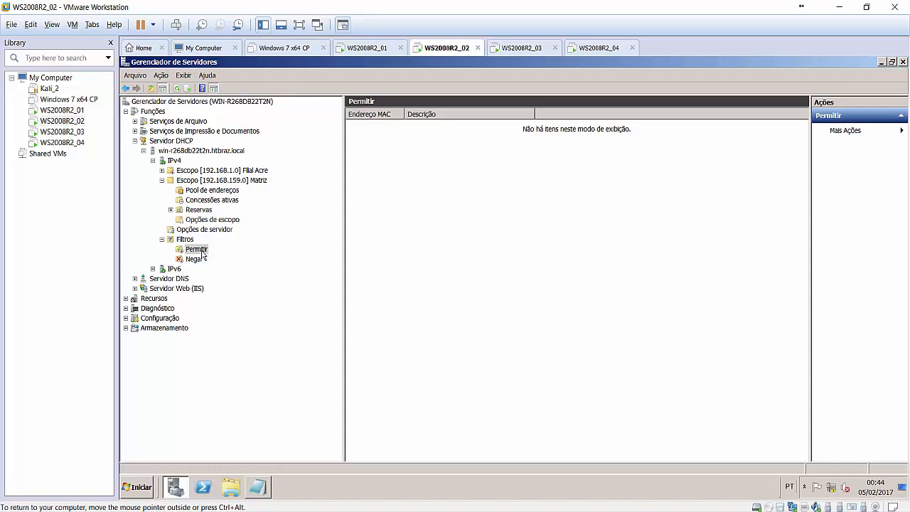
pyautogui.click(162, 240)
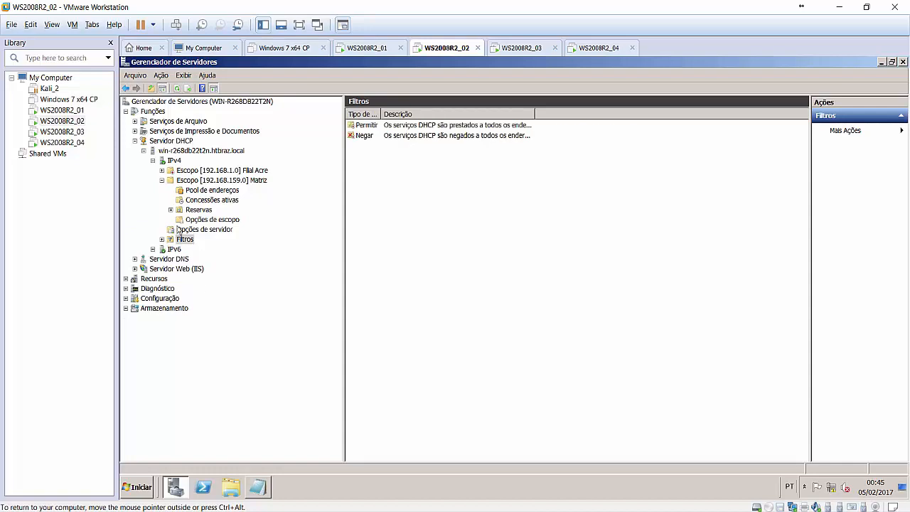
# Collapse the Matriz and IPv4 branches and select server win-r268db22t2n.htbraz.local.
pyautogui.click(162, 180)
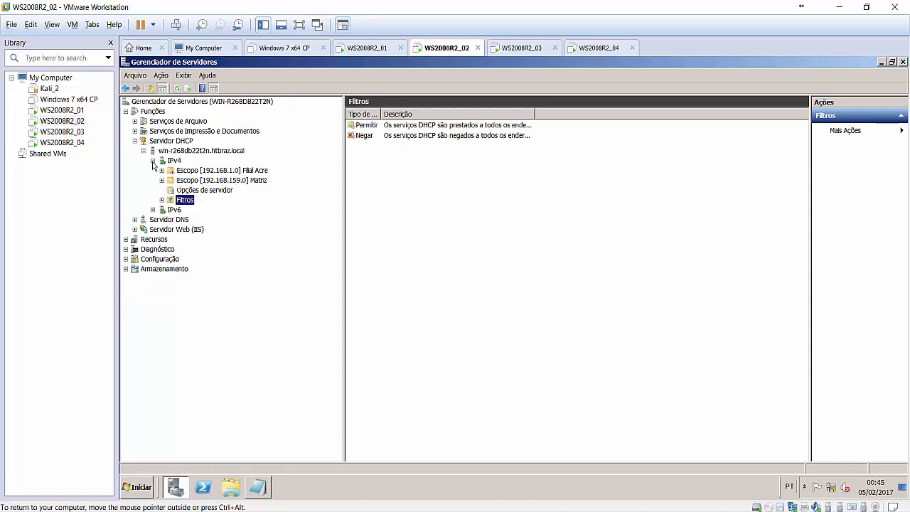
pyautogui.click(152, 161)
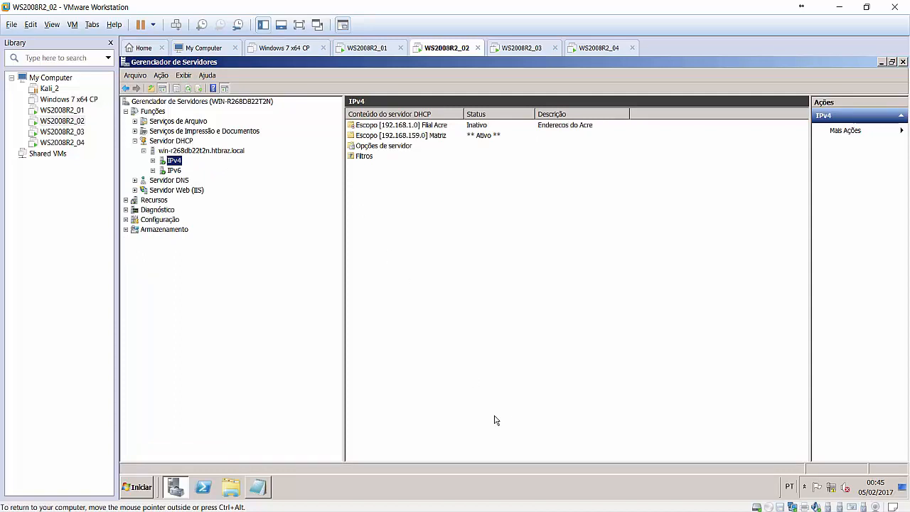
pyautogui.click(480, 511)
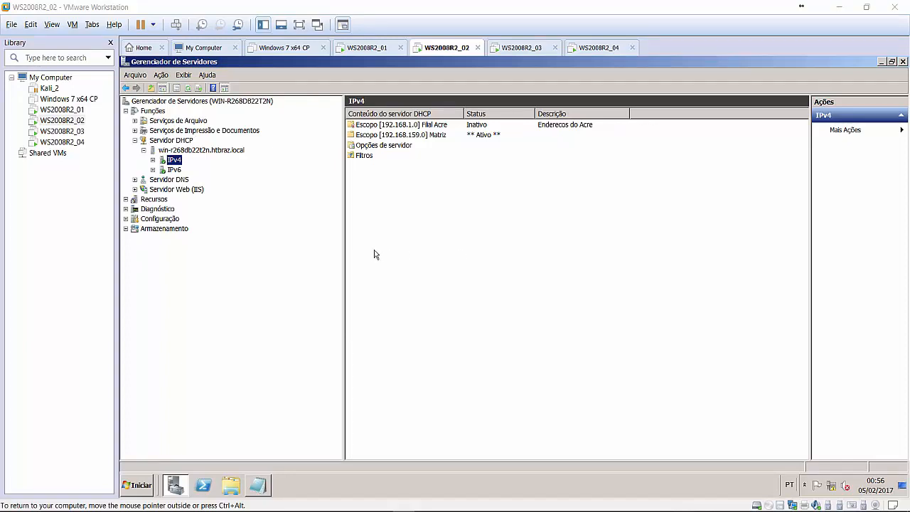
pyautogui.click(206, 150)
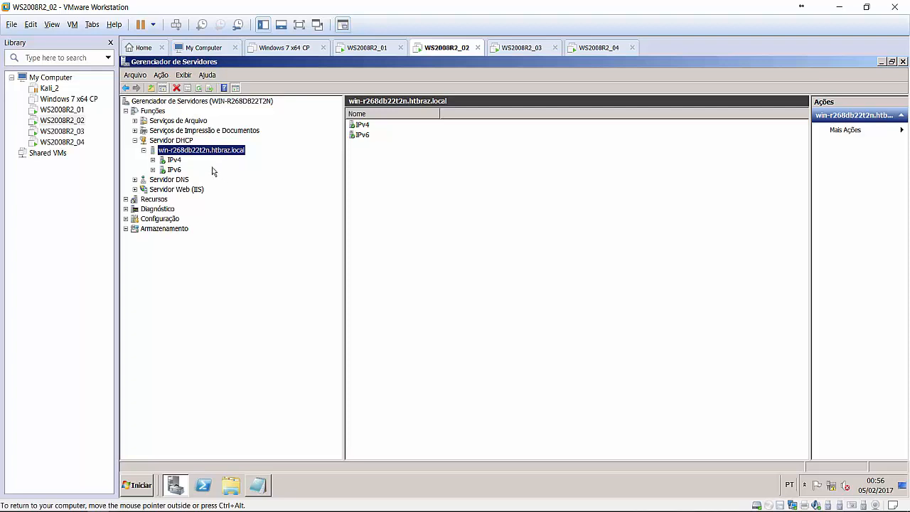
# Back up the DHCP server into a newly created BKP_DHCP folder on Disco Local (C:).
pyautogui.rightClick(183, 153)
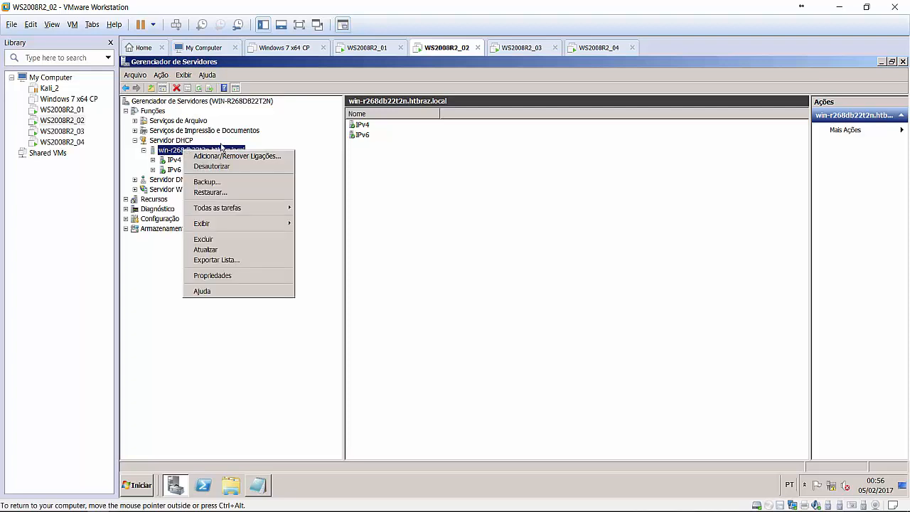
pyautogui.click(205, 182)
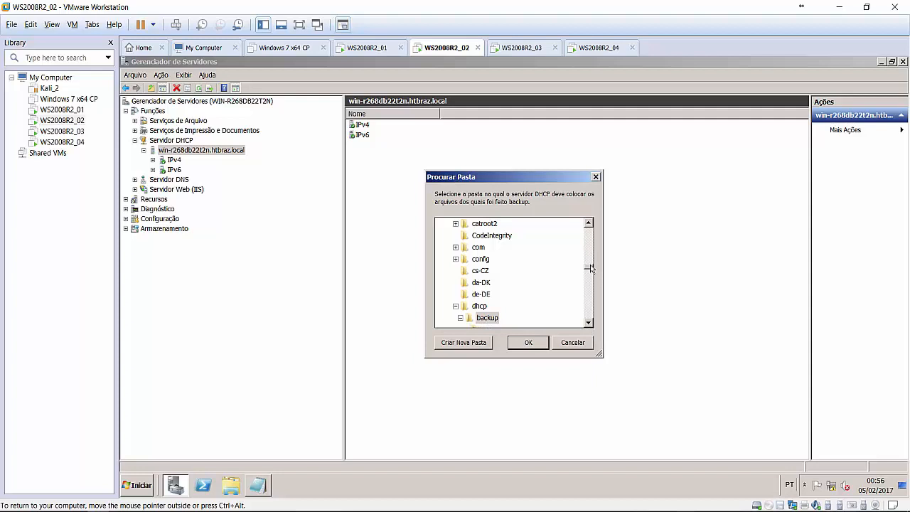
pyautogui.moveTo(593, 268); pyautogui.dragTo(591, 229)
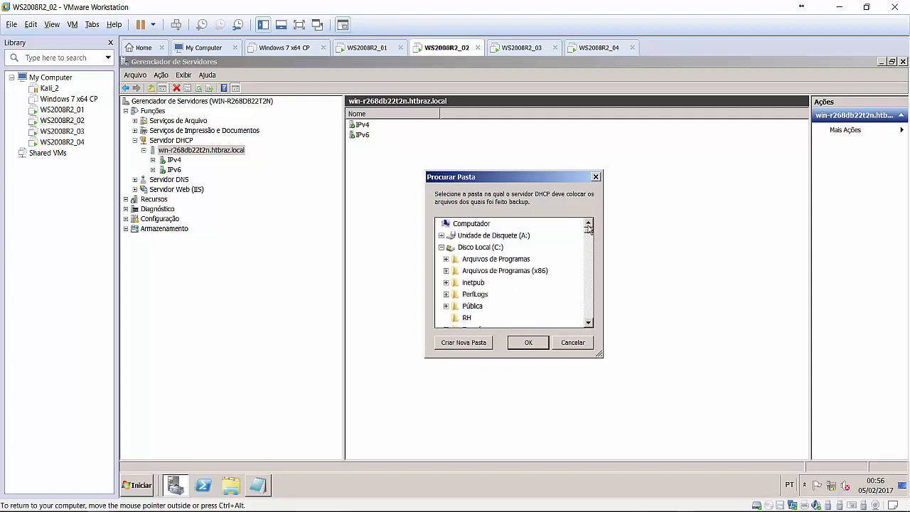
pyautogui.click(491, 249)
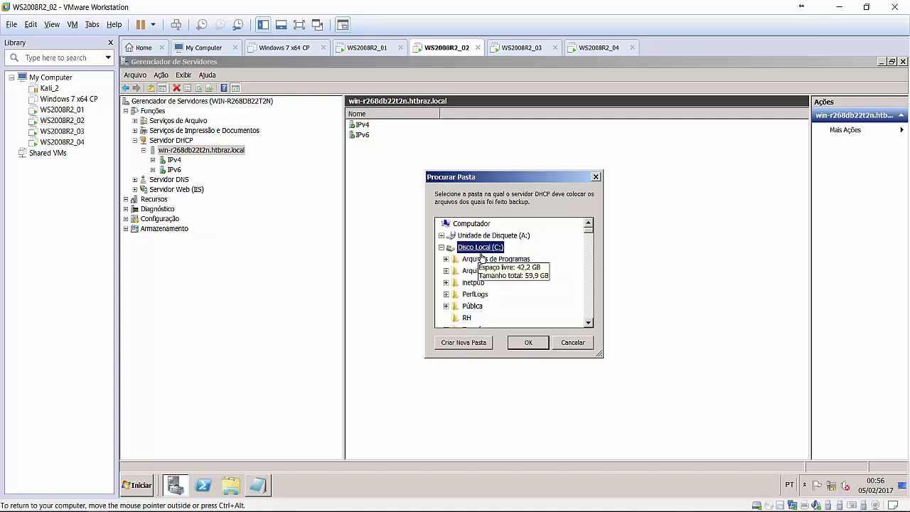
pyautogui.click(478, 344)
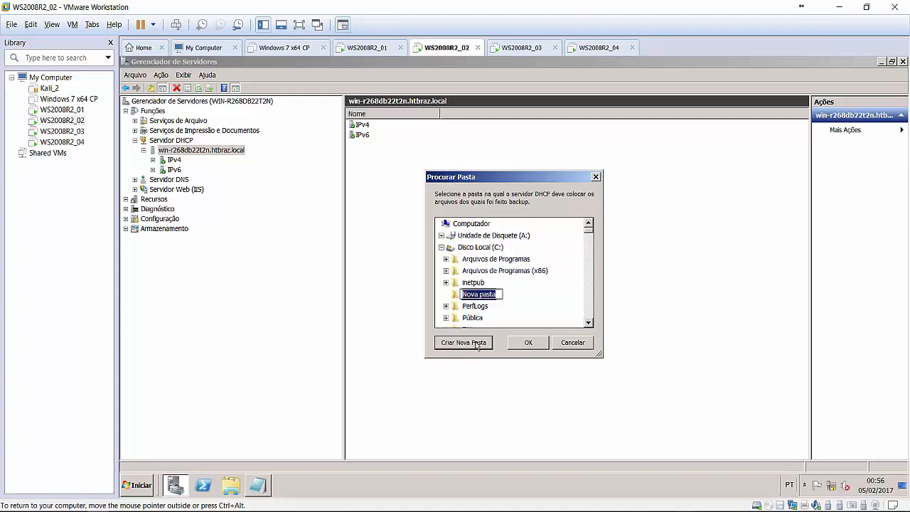
pyautogui.write('BKP_DHCP')
pyautogui.press('Return')
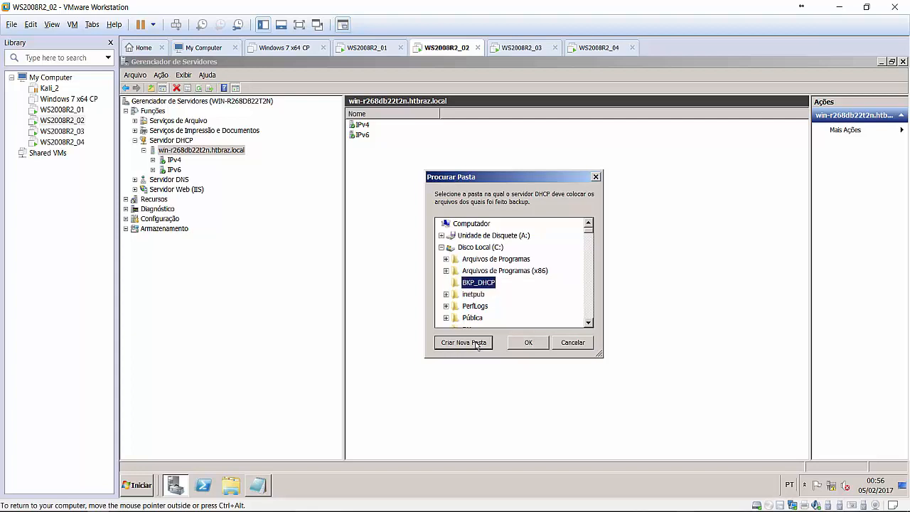
pyautogui.click(527, 345)
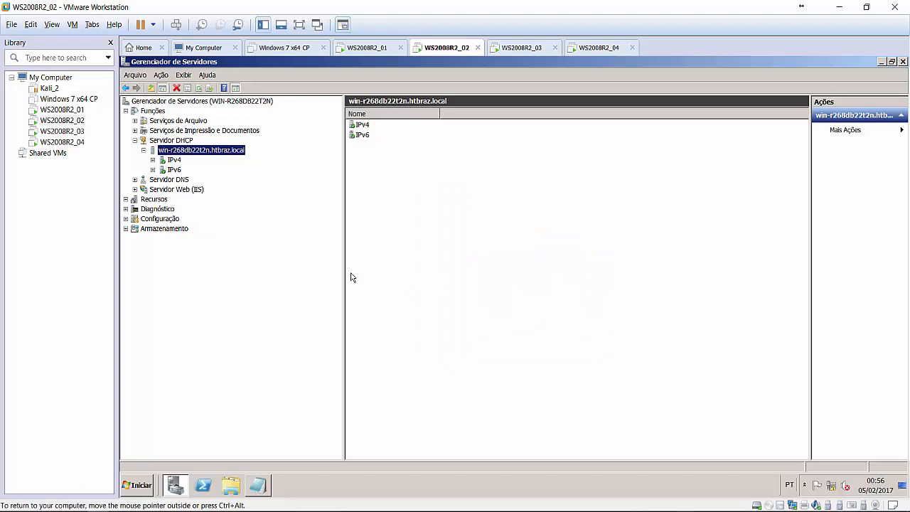
# In Explorer, browse C:\BKP_DHCP and its new subfolder, then return to BKP_DHCP.
pyautogui.click(237, 479)
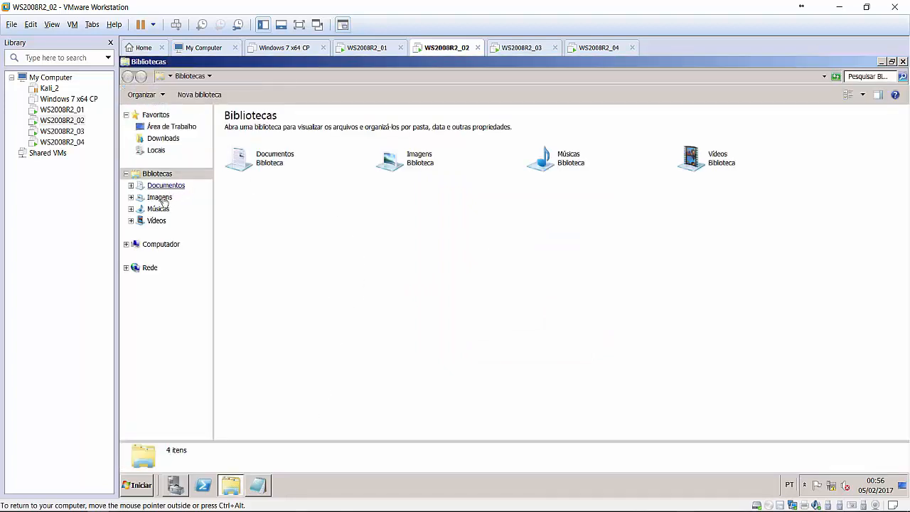
pyautogui.click(151, 245)
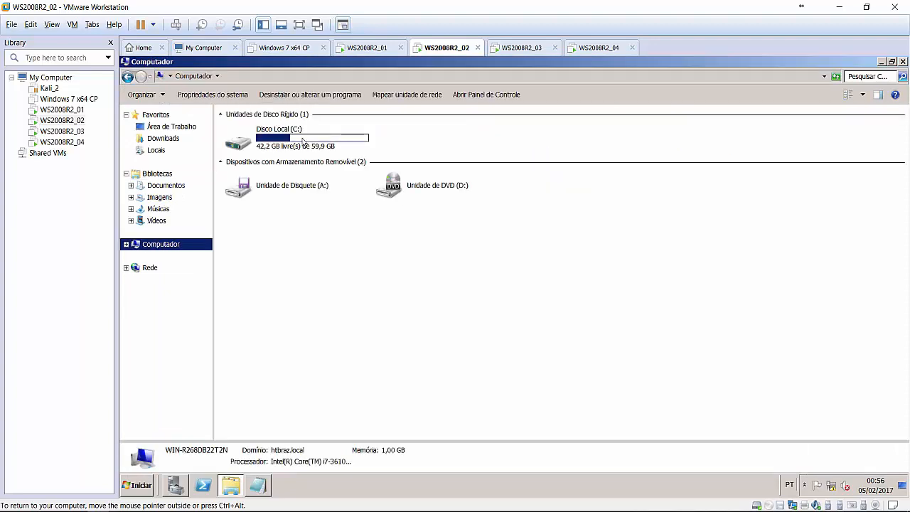
pyautogui.click(303, 140)
pyautogui.doubleClick(303, 140)
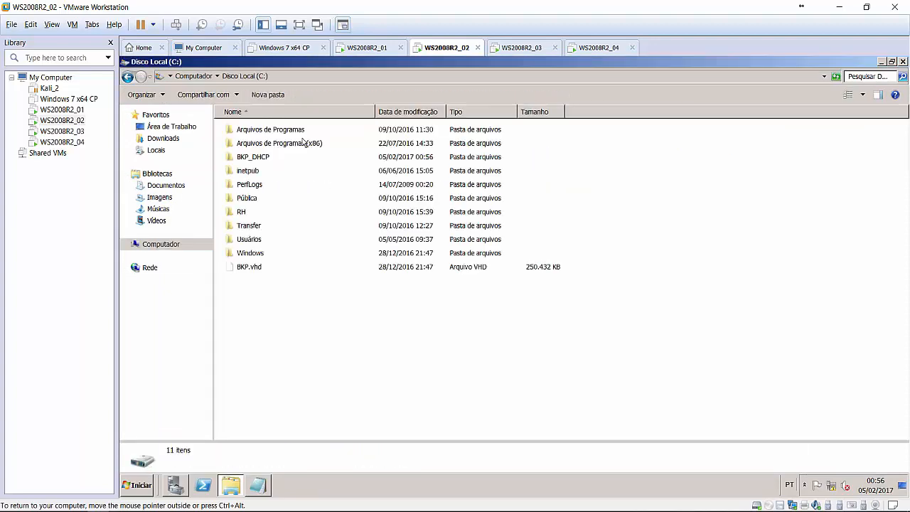
pyautogui.doubleClick(253, 157)
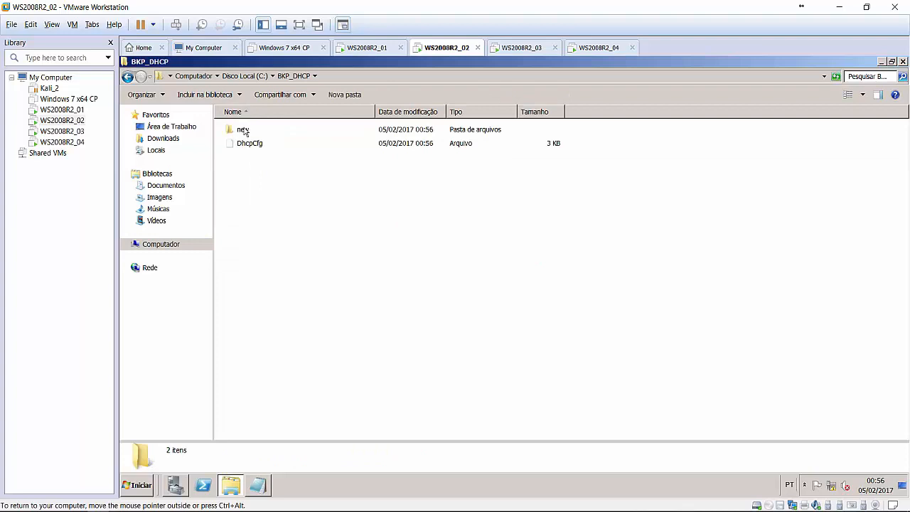
pyautogui.doubleClick(242, 130)
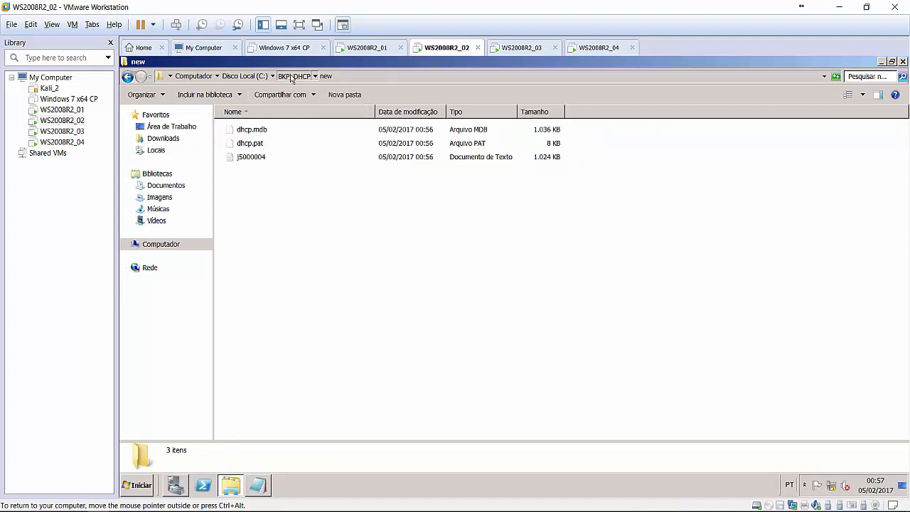
pyautogui.press('BackSpace')
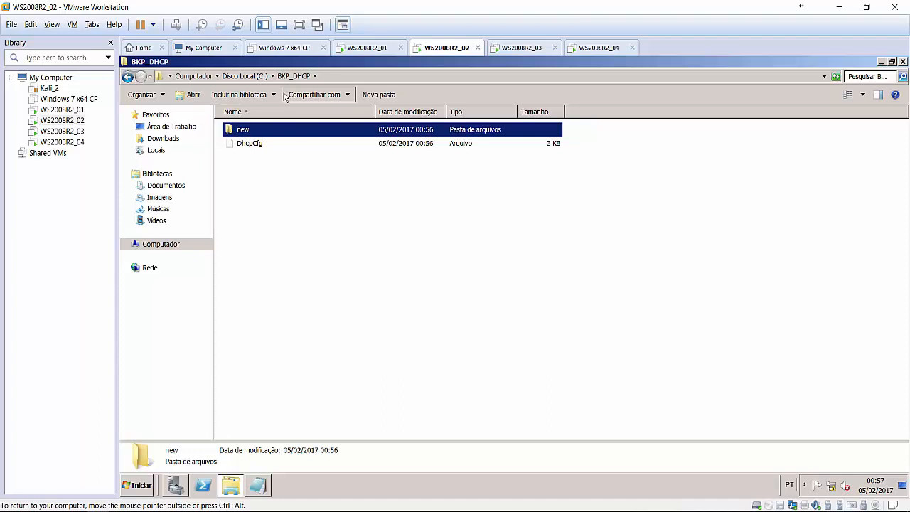
# Review the backup files DhcpCfg, dhcp.mdb, dhcp.pat and j50000004.
pyautogui.click(260, 146)
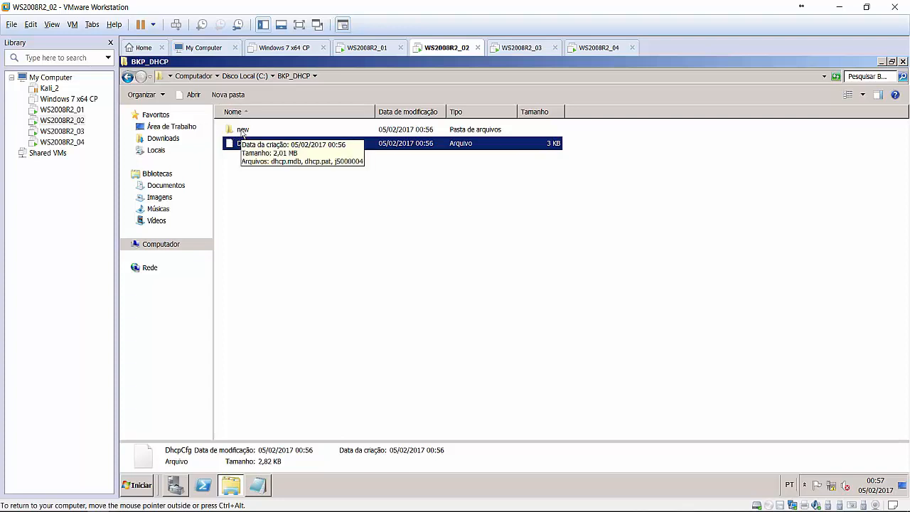
pyautogui.doubleClick(242, 130)
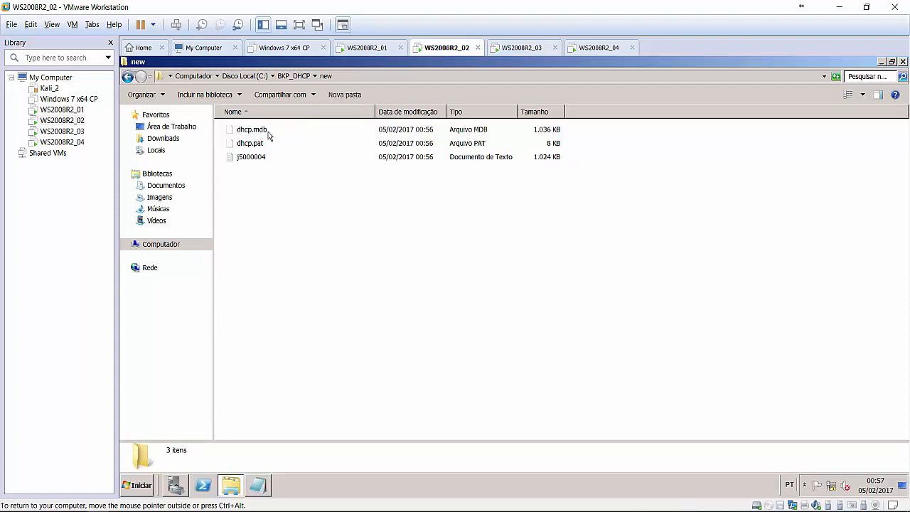
pyautogui.click(268, 135)
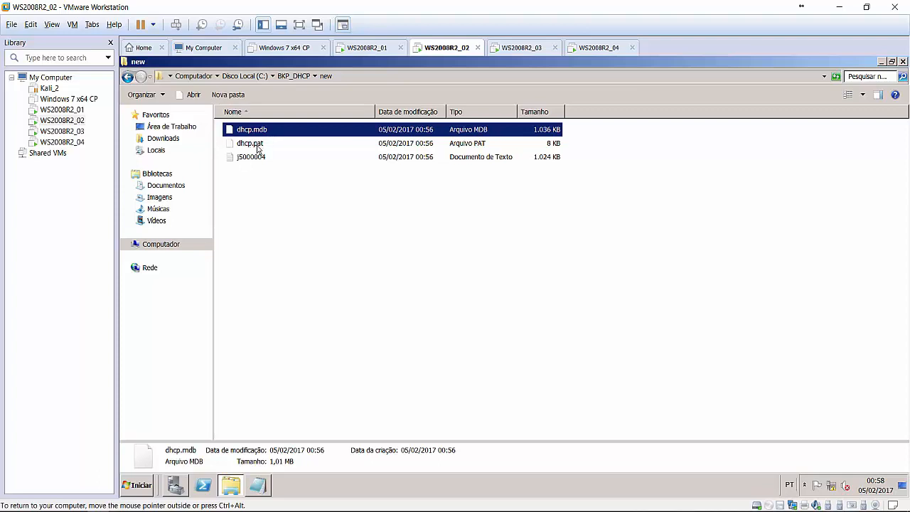
pyautogui.click(257, 149)
pyautogui.click(263, 160)
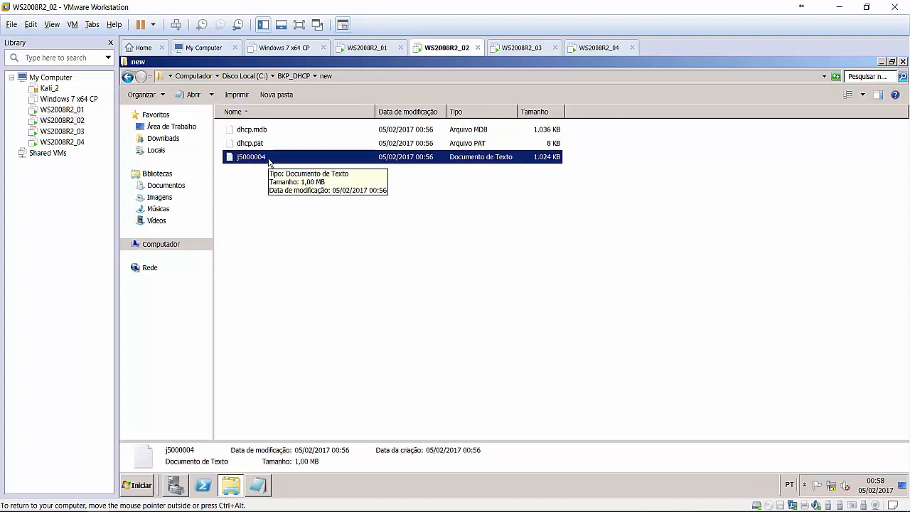
# From Disco Local (C:), check BKP_DHCP's properties: 2.02 MB in 4 files and 1 folder.
pyautogui.click(293, 76)
pyautogui.click(245, 76)
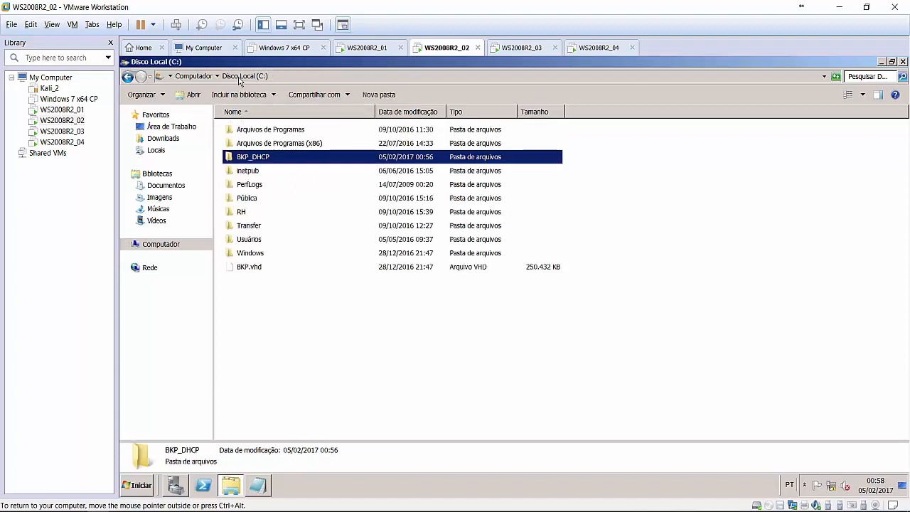
pyautogui.rightClick(257, 160)
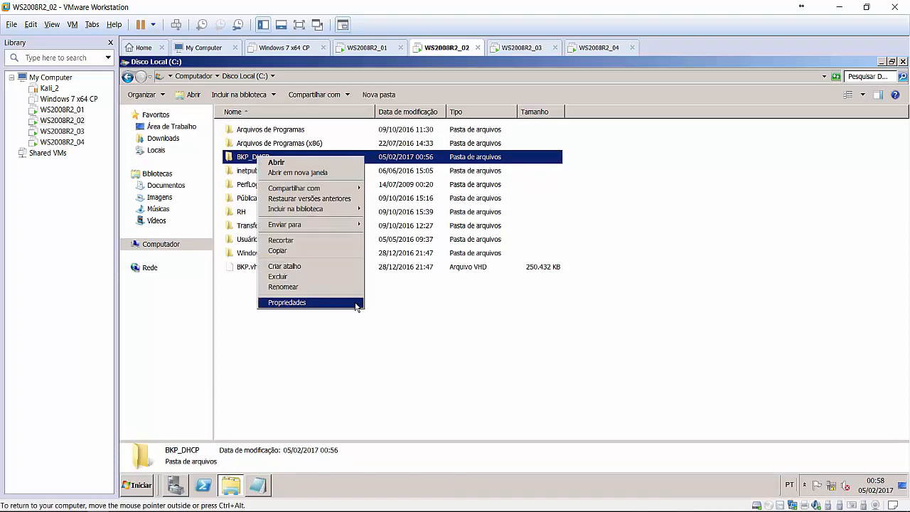
pyautogui.click(357, 304)
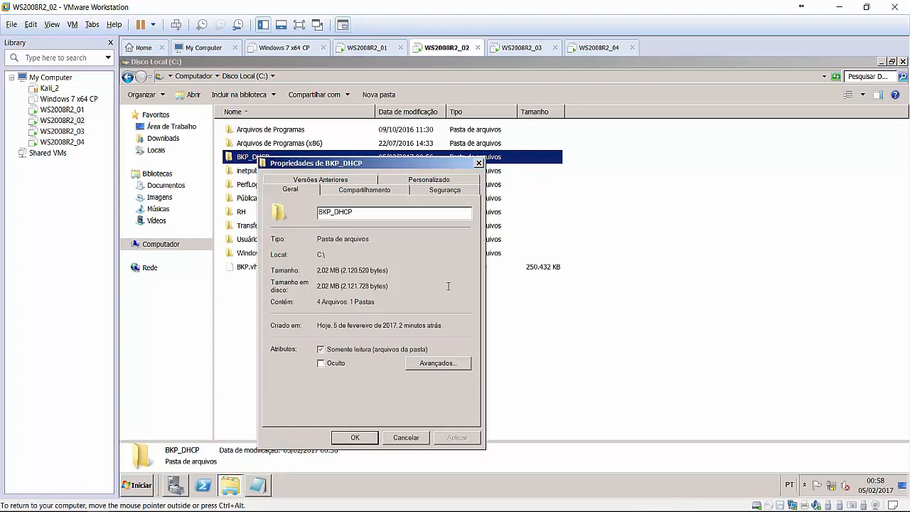
pyautogui.click(425, 436)
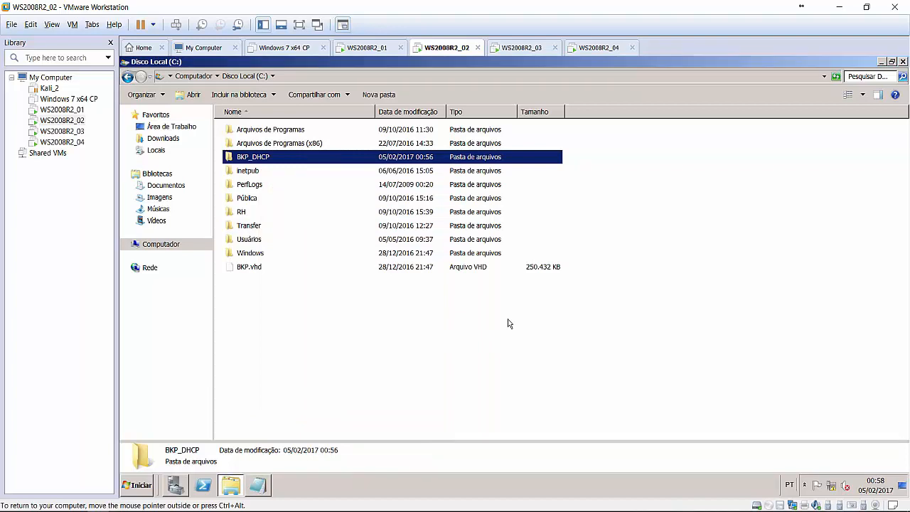
# Close the Explorer window and release input from the VM with Ctrl+Alt.
pyautogui.click(902, 61)
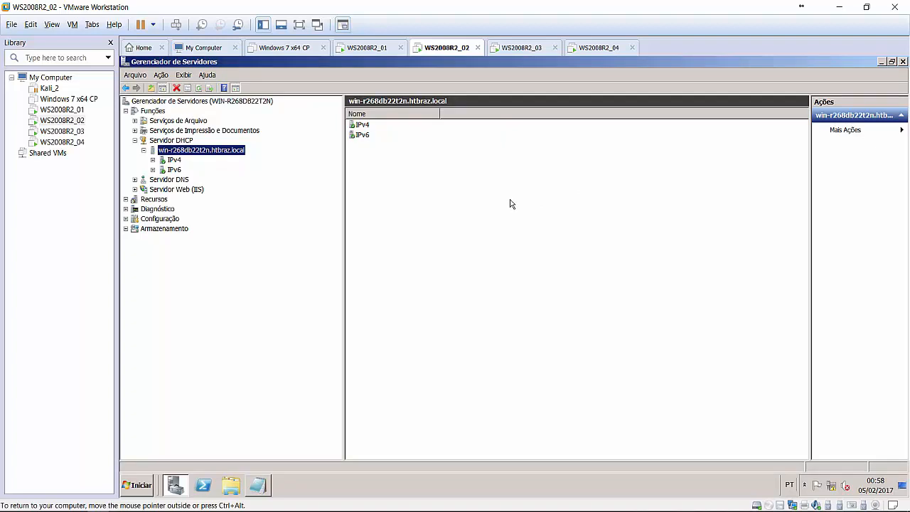
pyautogui.hotkey('ctrl', 'alt')
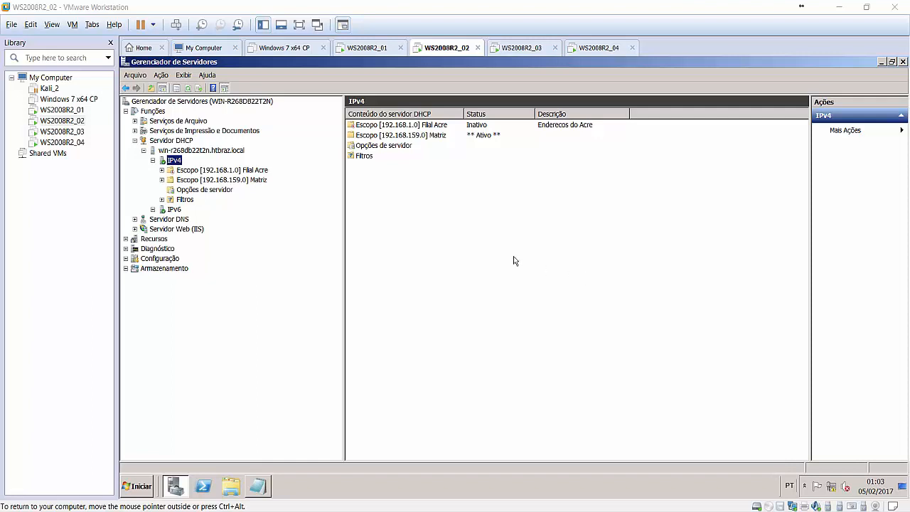
# Start a new IPv4 scope named Transb with range 192.168.15.10–192.168.15.50.
pyautogui.rightClick(178, 164)
pyautogui.click(189, 181)
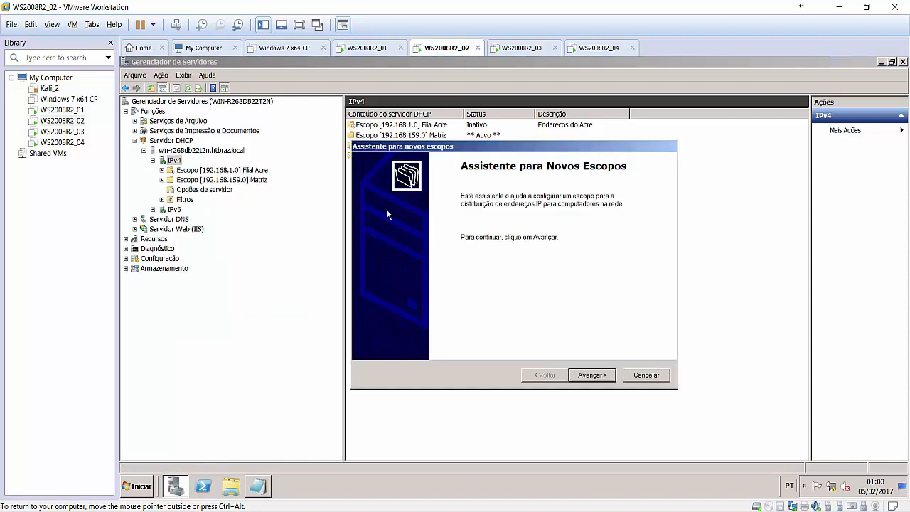
pyautogui.click(589, 377)
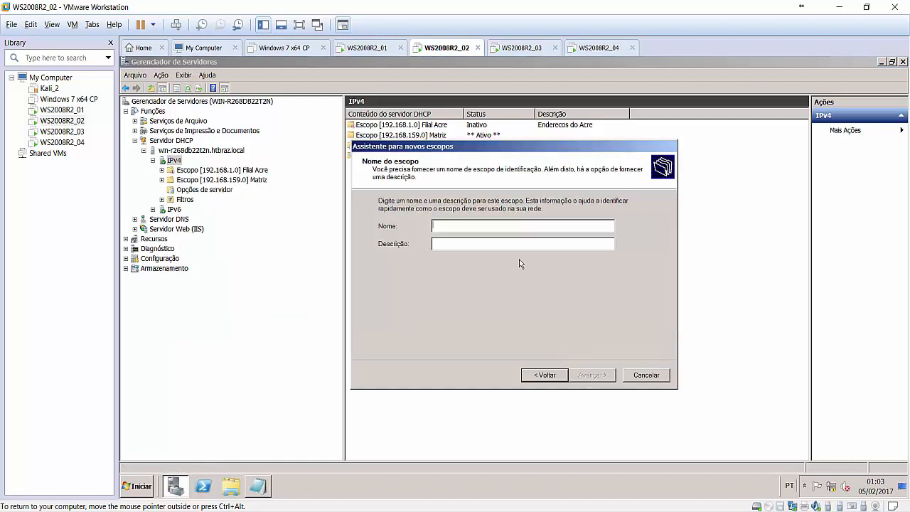
pyautogui.write('Transb')
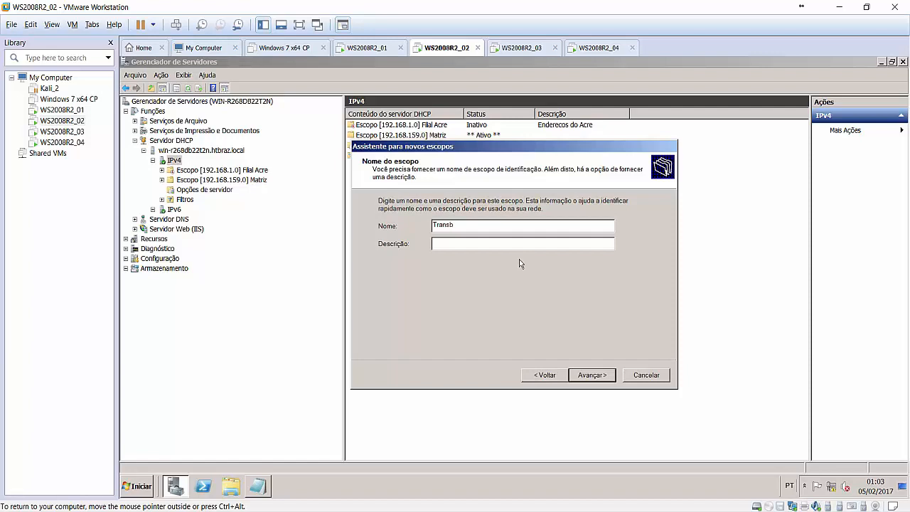
pyautogui.press('Tab')
pyautogui.write('Transb')
pyautogui.click(603, 376)
pyautogui.write('192 . 168 . ')
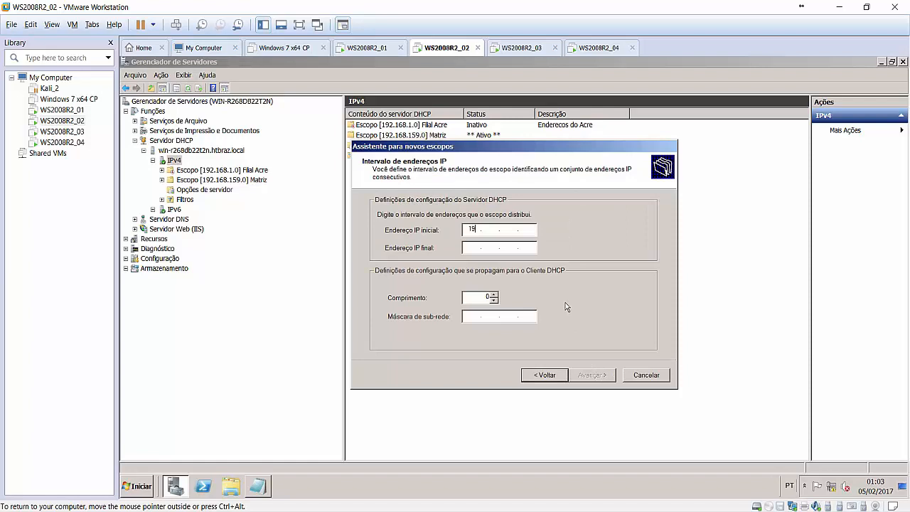
pyautogui.write('15 . 10')
pyautogui.press('Tab')
pyautogui.write('192.168.')
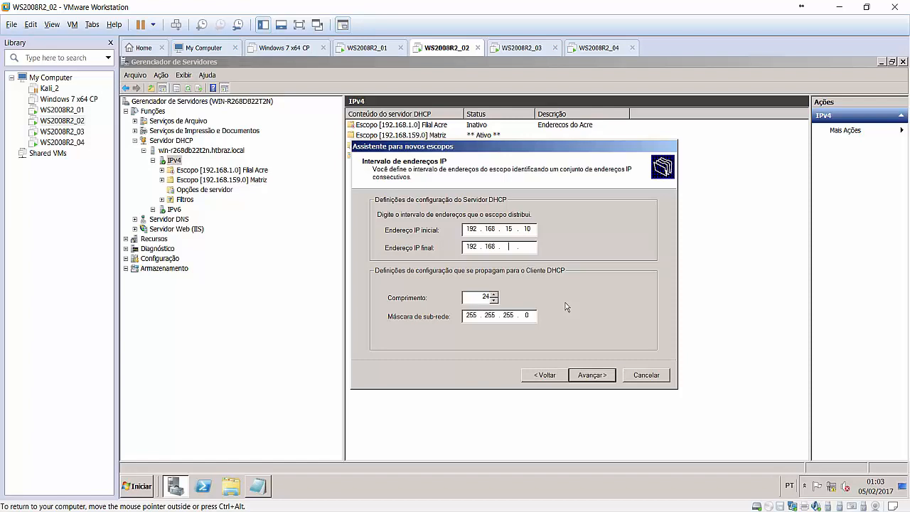
pyautogui.write('15.50')
# Skip exclusions and options, keep the default lease, activate the scope and finish.
pyautogui.click(598, 379)
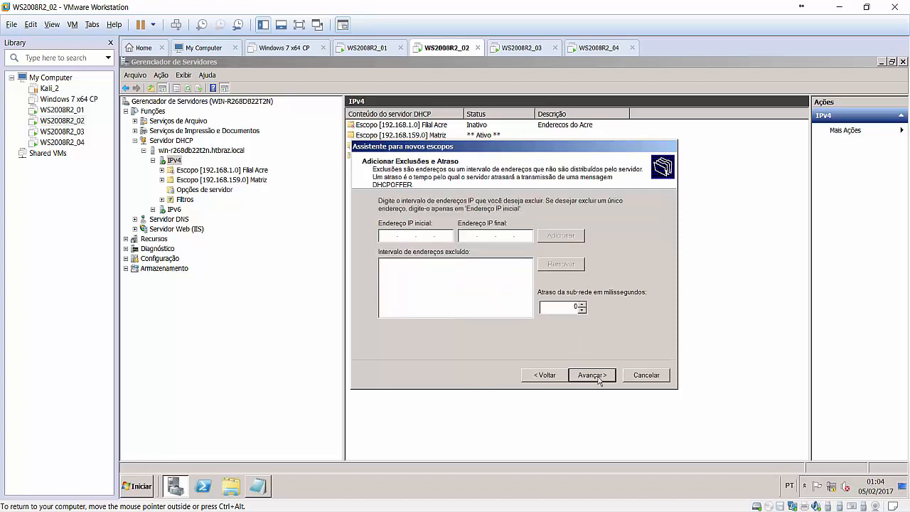
pyautogui.click(599, 379)
pyautogui.click(598, 379)
pyautogui.click(598, 380)
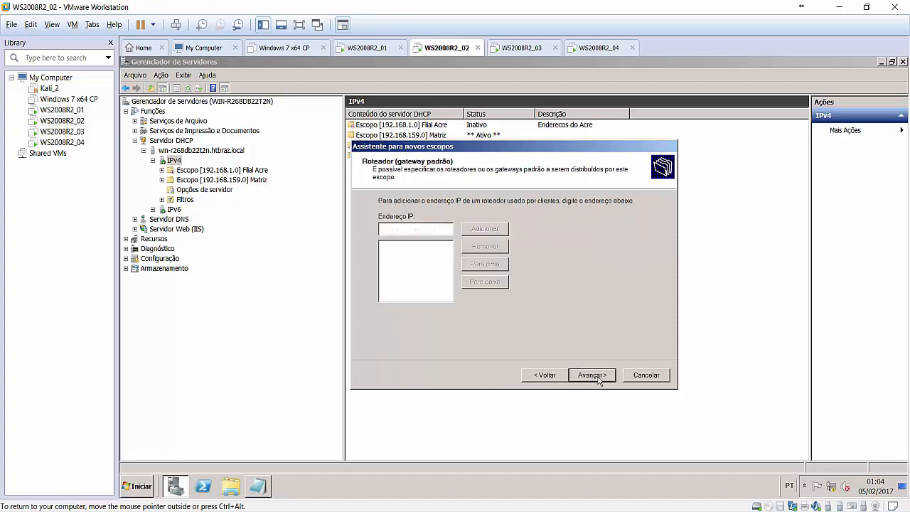
pyautogui.click(598, 379)
pyautogui.click(599, 379)
pyautogui.click(598, 379)
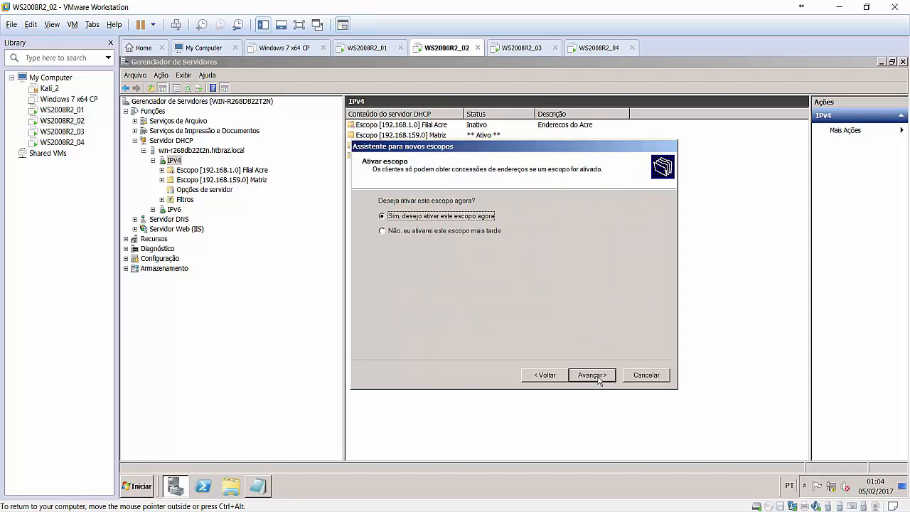
pyautogui.click(598, 379)
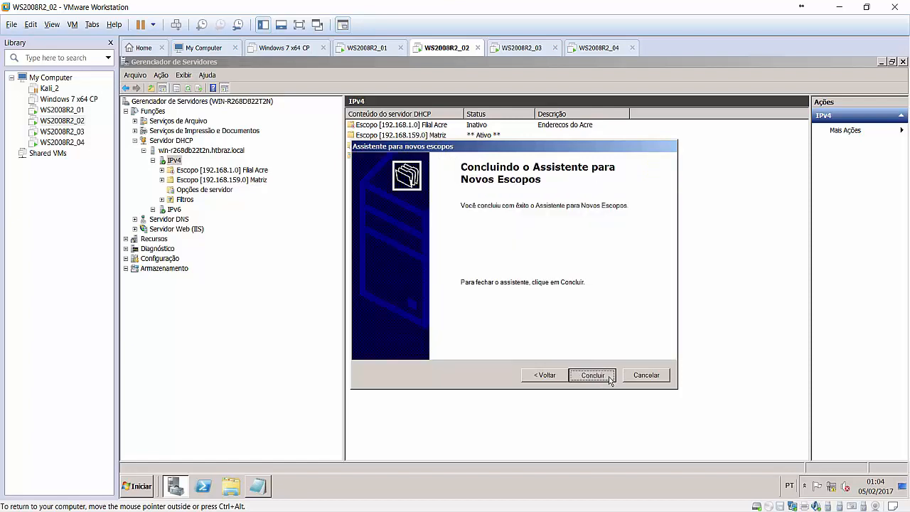
pyautogui.click(608, 376)
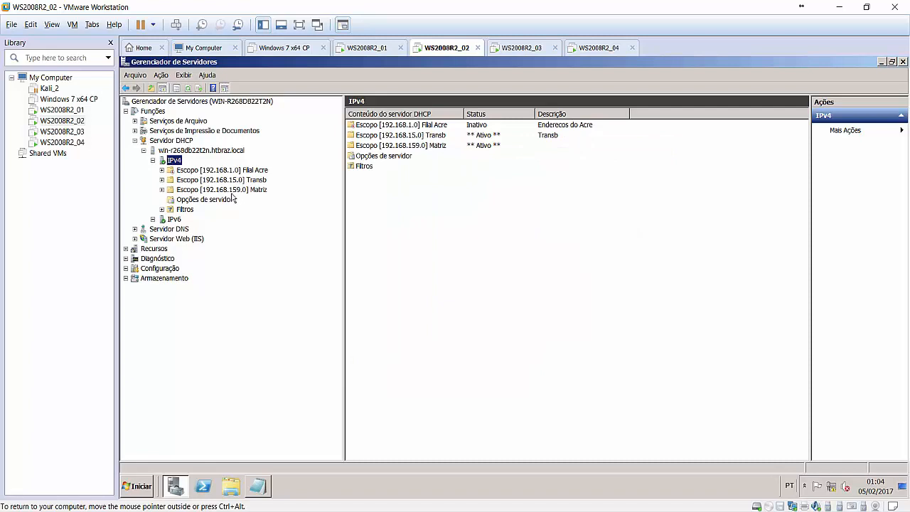
# Browse the Filial Acre, Matriz and Transb scopes, leaving Transb [192.168.15.0] selected.
pyautogui.click(234, 171)
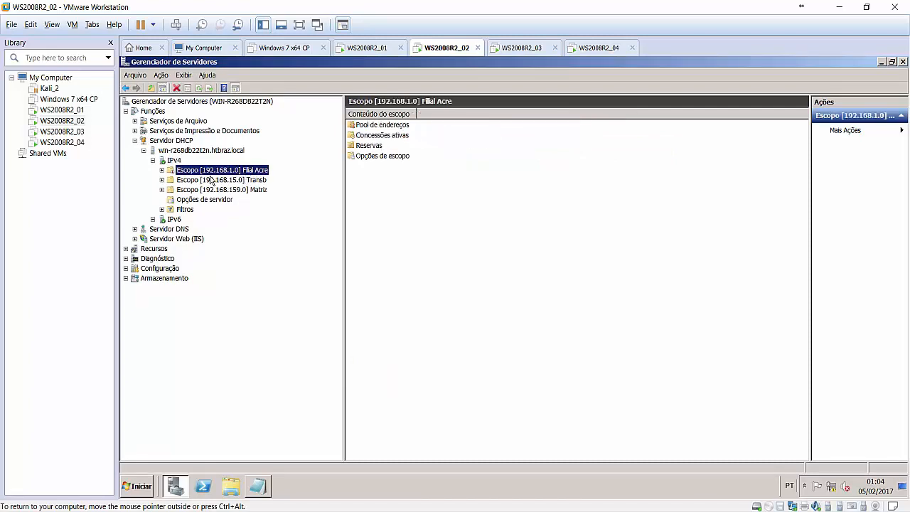
pyautogui.click(253, 190)
pyautogui.click(244, 182)
pyautogui.doubleClick(244, 187)
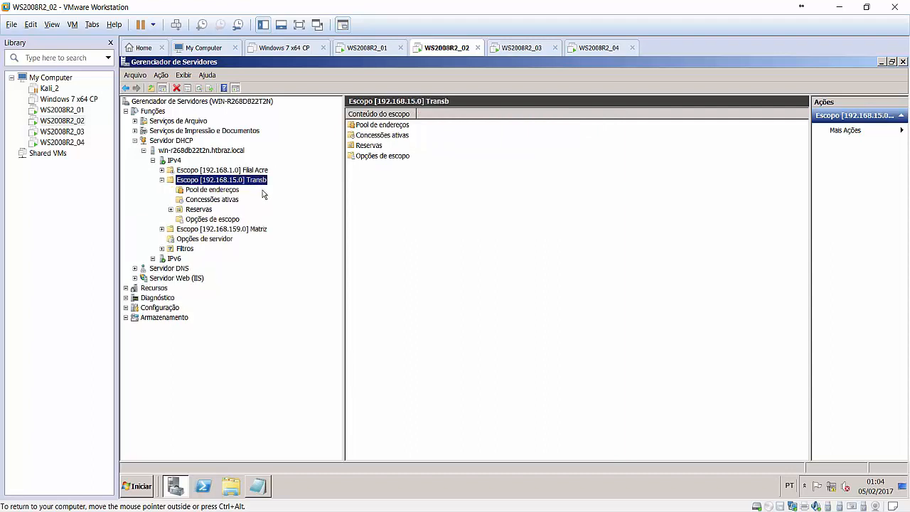
pyautogui.click(163, 180)
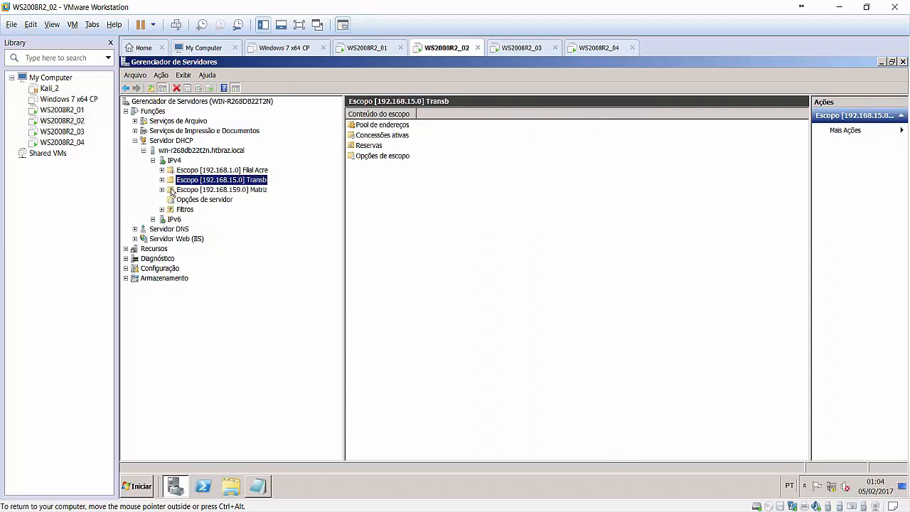
pyautogui.click(266, 190)
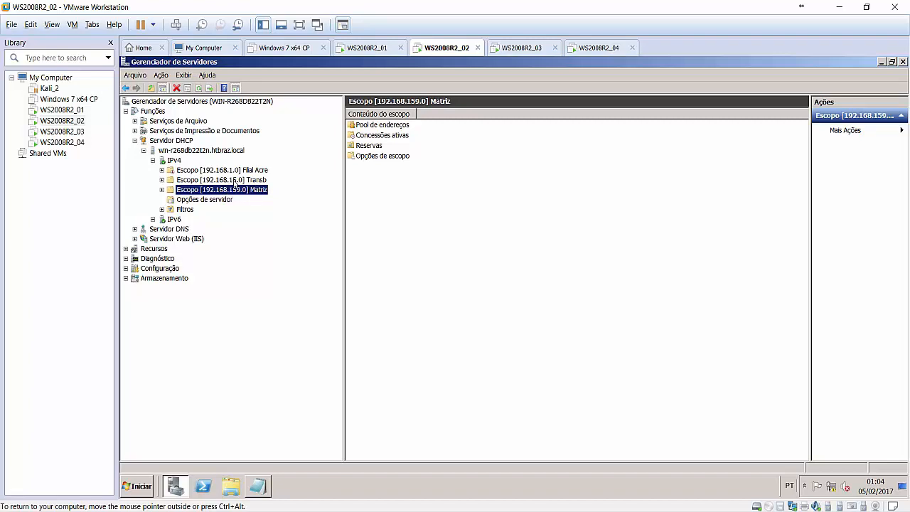
pyautogui.click(236, 182)
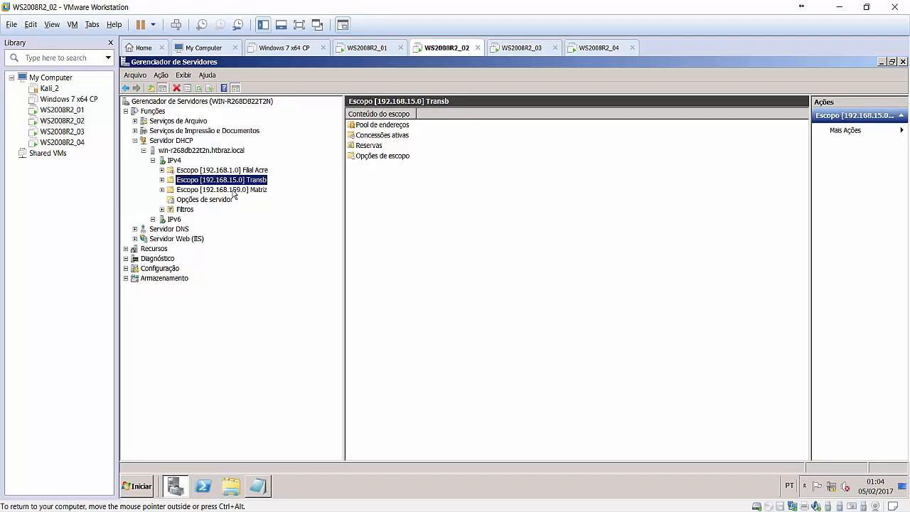
# Create superscope Transbordo containing the Matriz and Transb scopes.
pyautogui.rightClick(175, 162)
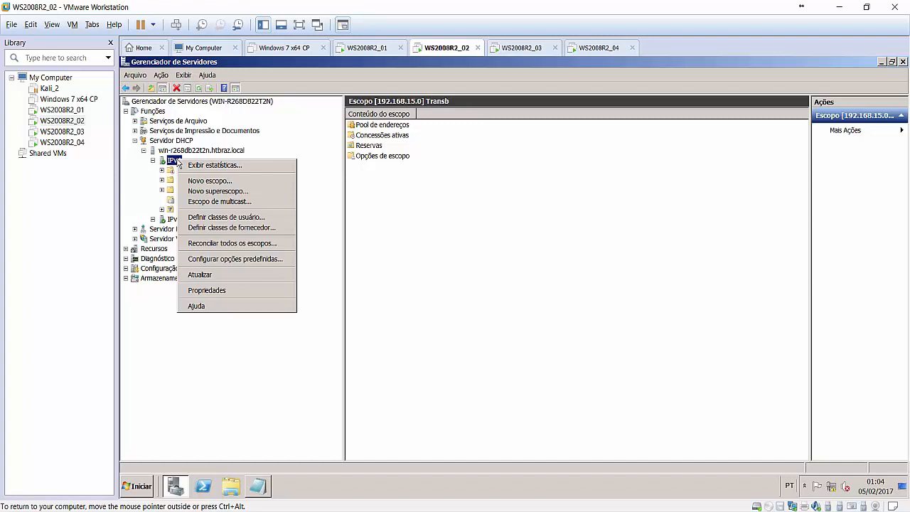
pyautogui.click(214, 192)
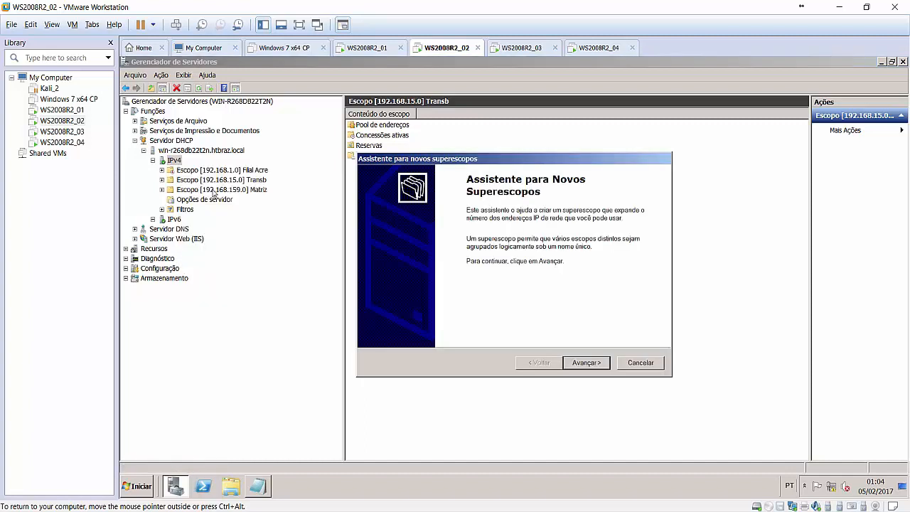
pyautogui.click(587, 363)
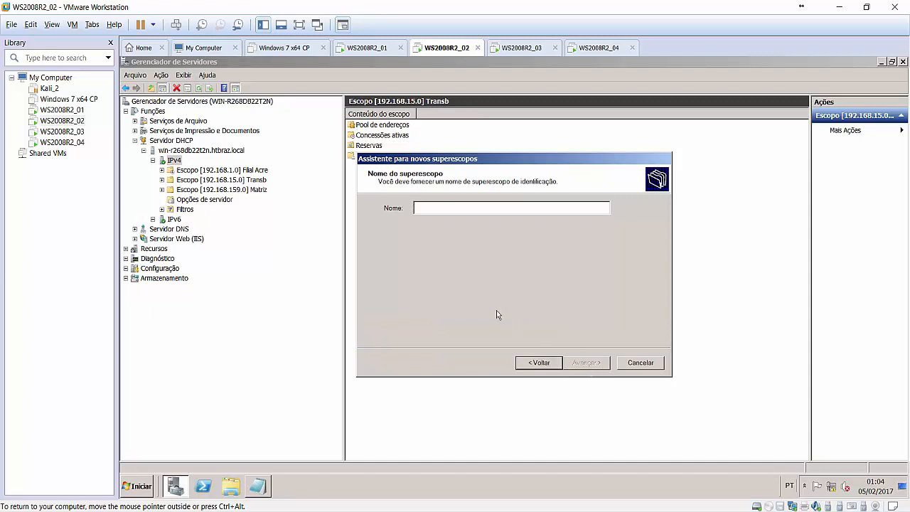
pyautogui.write('Transbor')
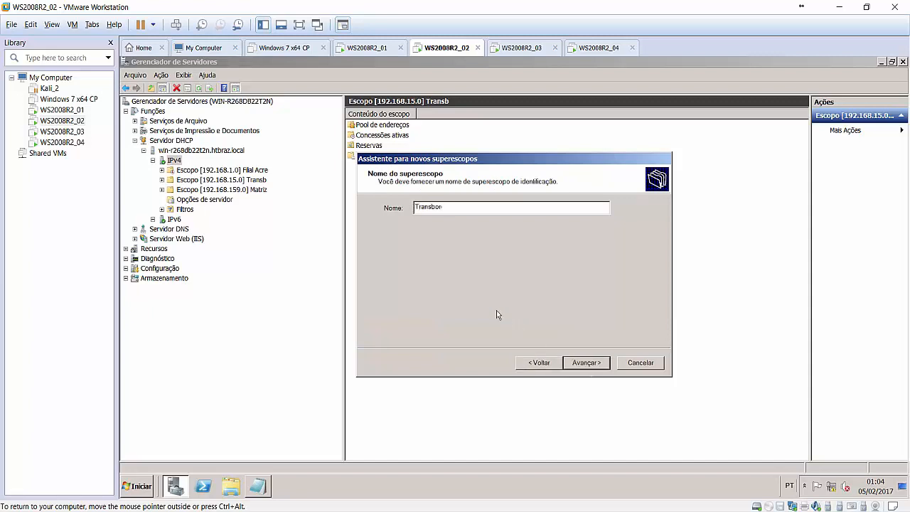
pyautogui.write('do')
pyautogui.click(603, 365)
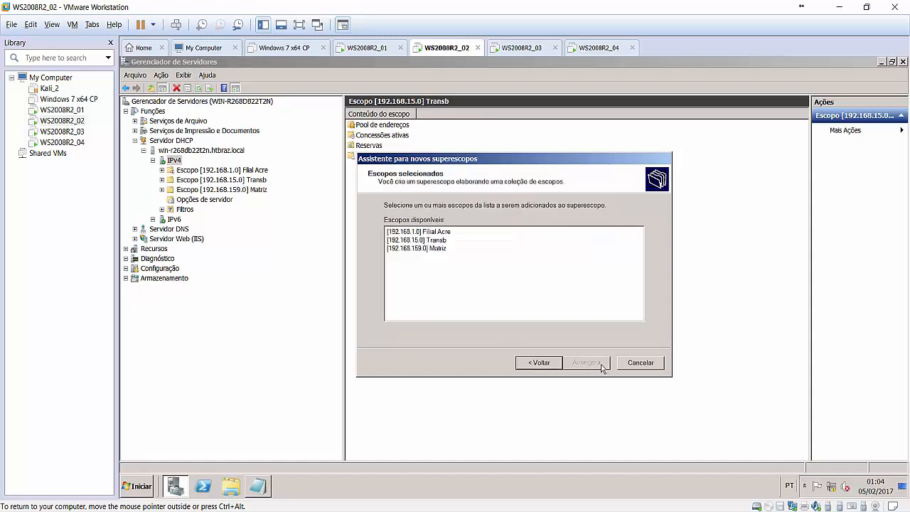
pyautogui.click(448, 249)
pyautogui.keyDown('ctrl'); pyautogui.click(448, 241); pyautogui.keyUp('ctrl')
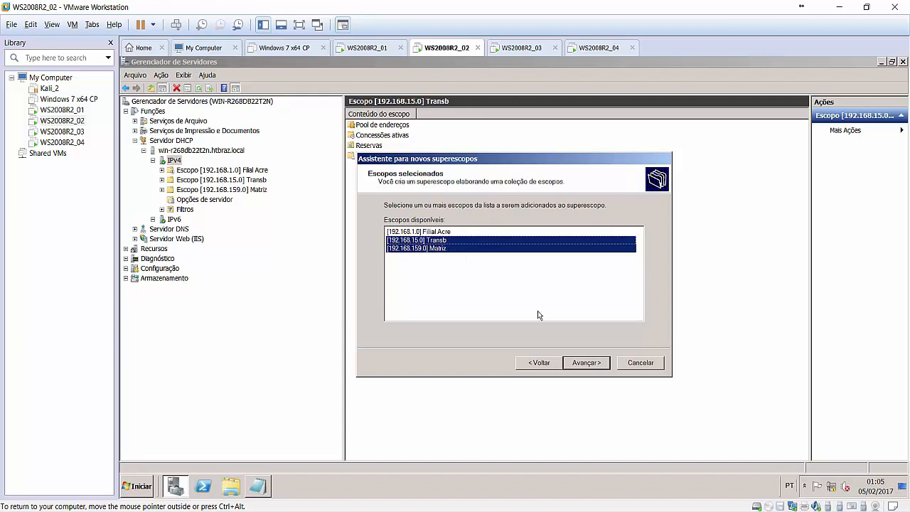
pyautogui.click(586, 364)
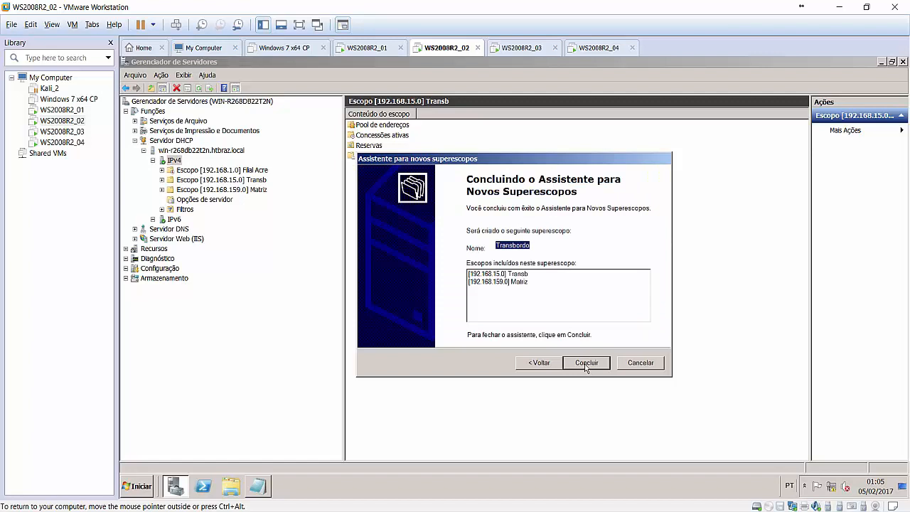
pyautogui.click(586, 363)
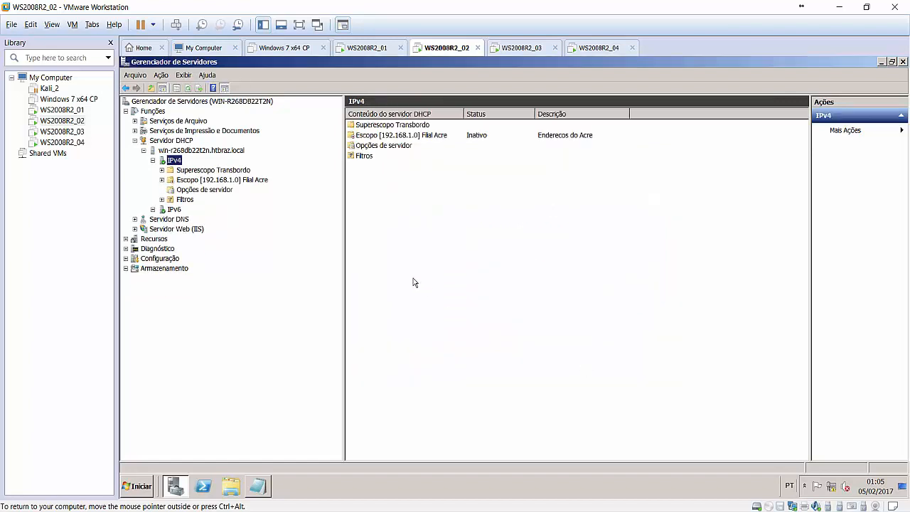
# Expand Superescopo Transbordo to reveal its Transb and Matriz scopes.
pyautogui.click(163, 171)
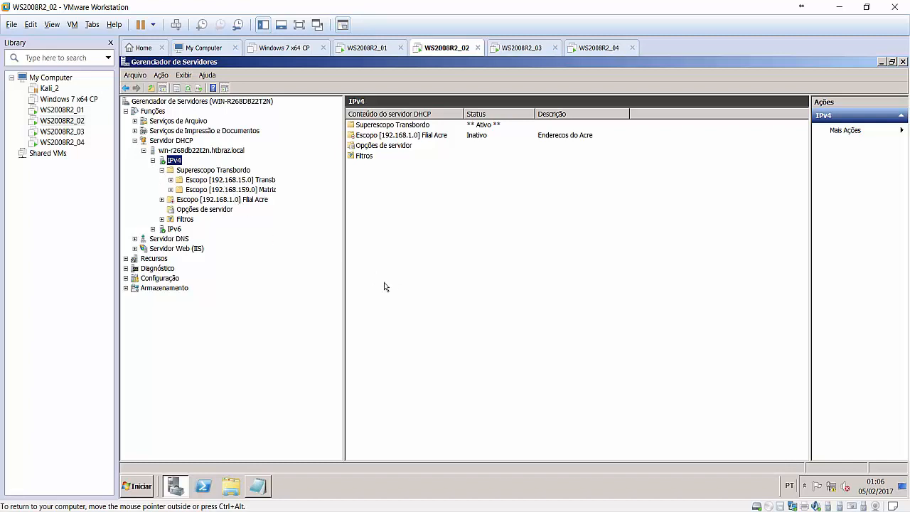
# Select the Matriz scope (192.168.159.0) under Transbordo and bring up its actions menu.
pyautogui.hotkey('ctrl', 'alt')
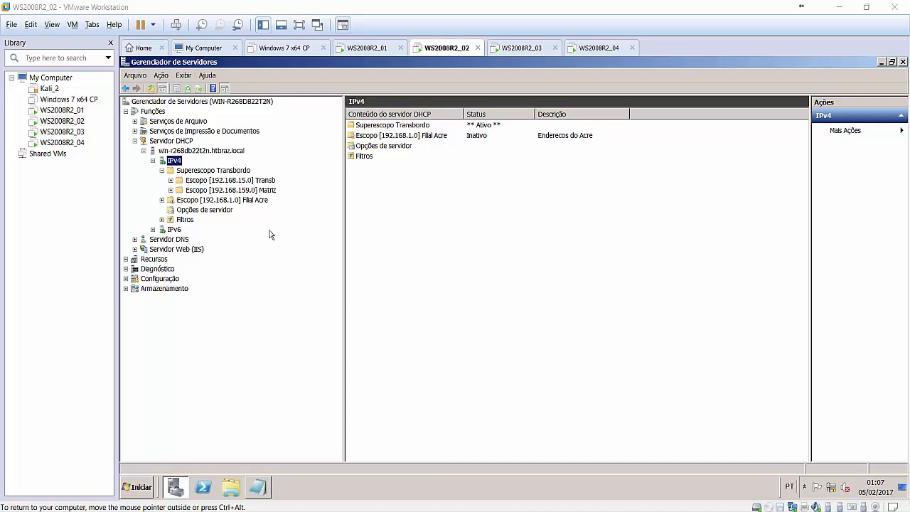
pyautogui.click(204, 191)
pyautogui.rightClick(206, 191)
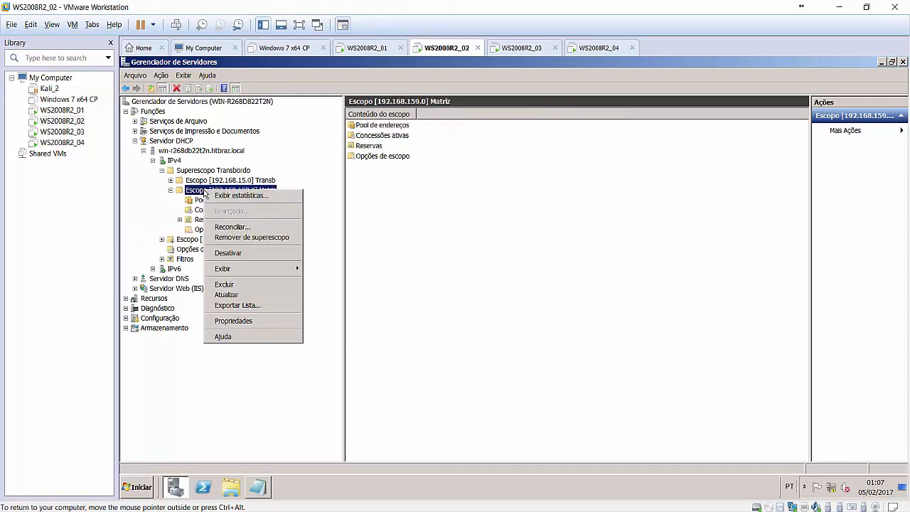
# Check the Matriz scope statistics (9 addresses, 2 in use, 7 available), then close them.
pyautogui.click(251, 199)
pyautogui.moveTo(242, 77); pyautogui.dragTo(393, 200)
pyautogui.click(288, 221)
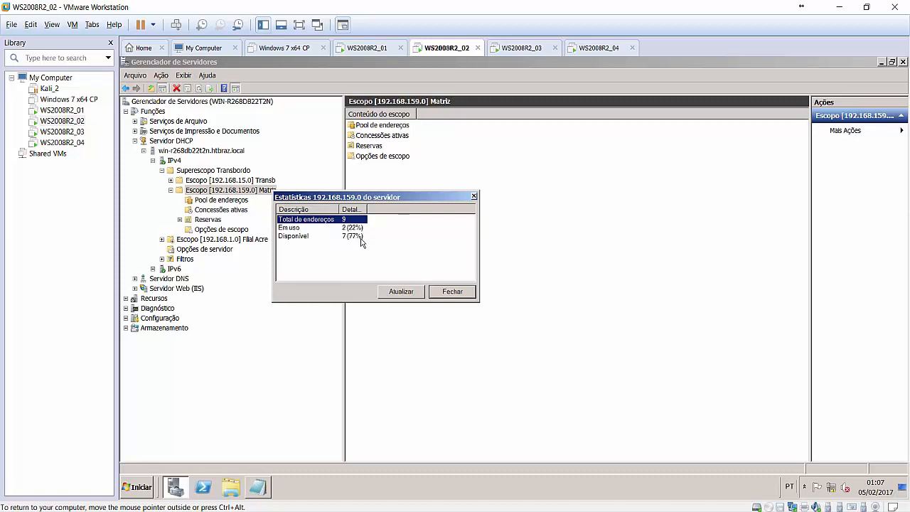
pyautogui.click(452, 291)
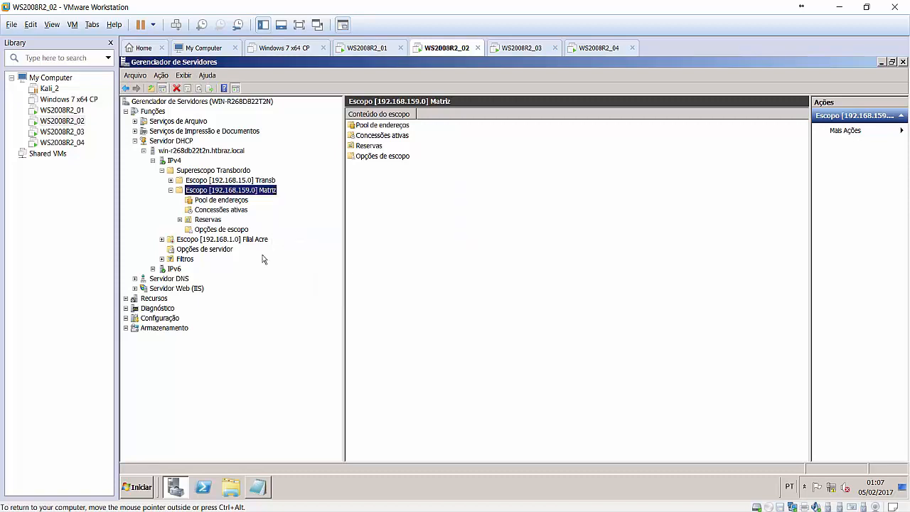
# Read the Transbordo statistics: 2 scopes, 50 addresses, 2 in use, 48 available; then close.
pyautogui.click(171, 190)
pyautogui.click(213, 172)
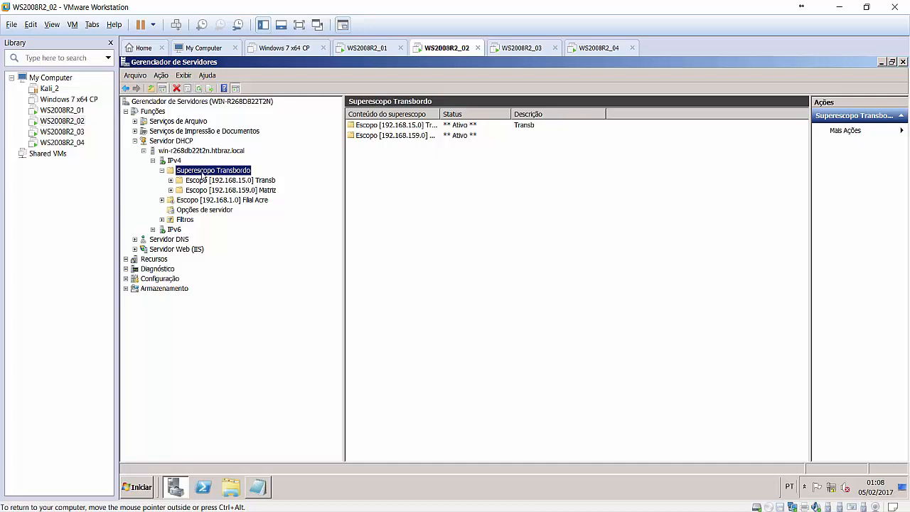
pyautogui.rightClick(209, 174)
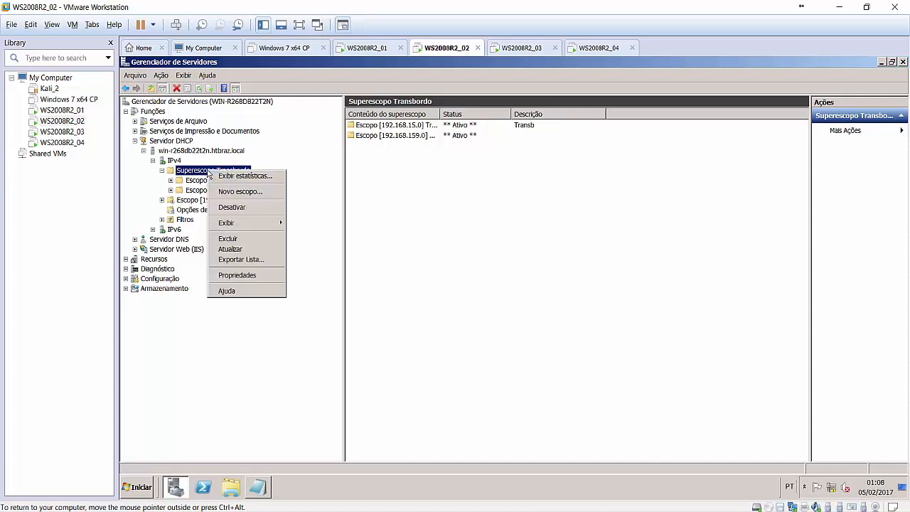
pyautogui.click(222, 177)
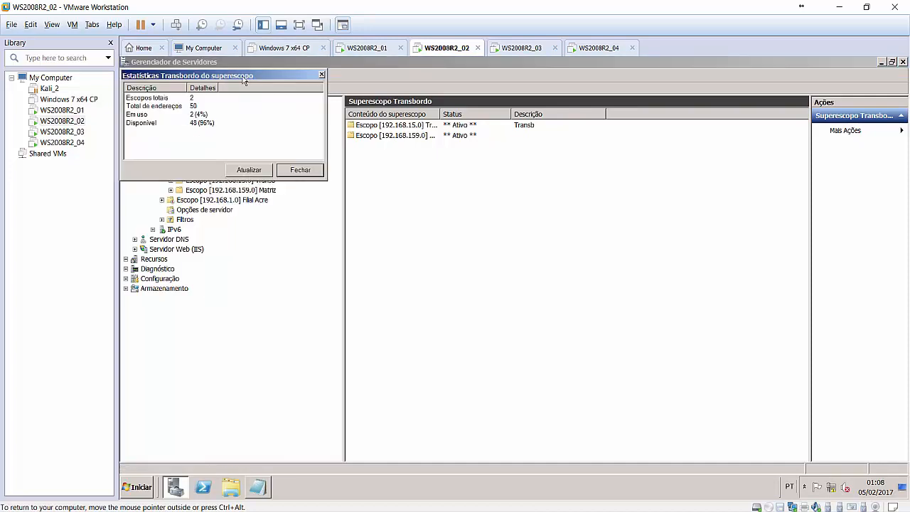
pyautogui.moveTo(248, 77); pyautogui.dragTo(392, 208)
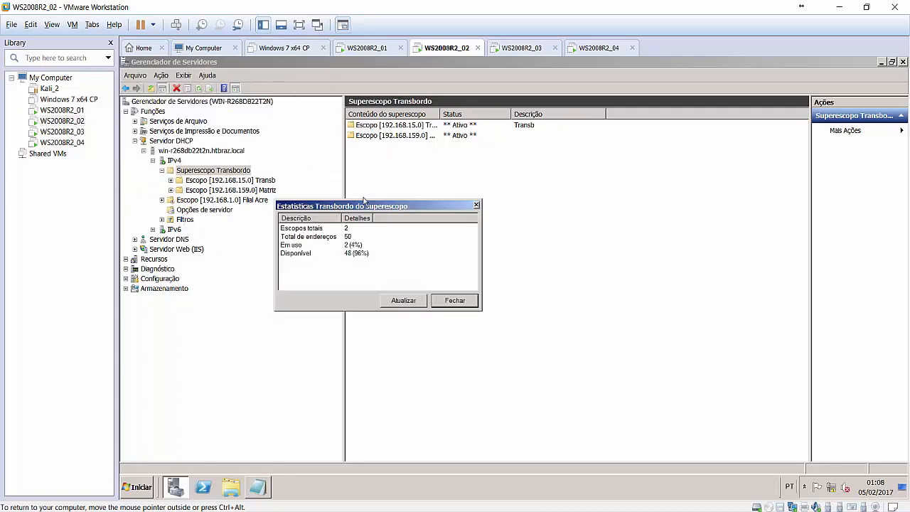
pyautogui.click(316, 231)
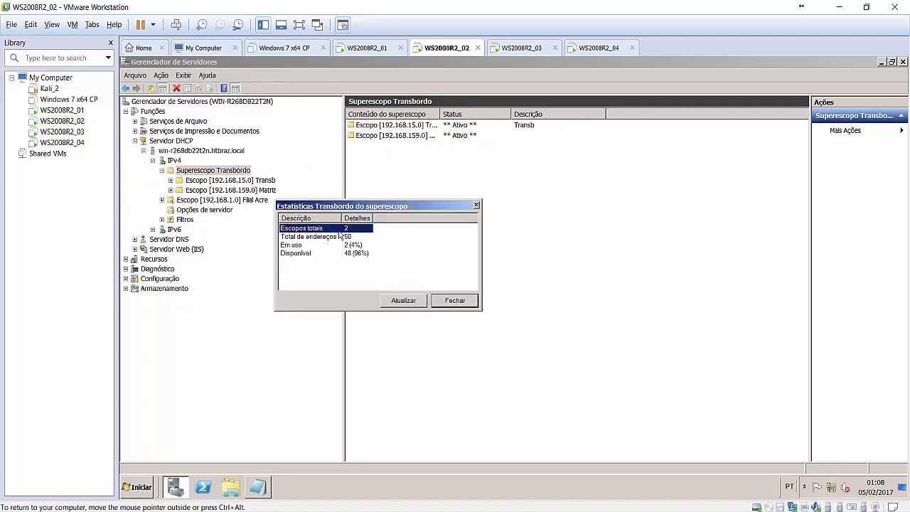
pyautogui.click(317, 237)
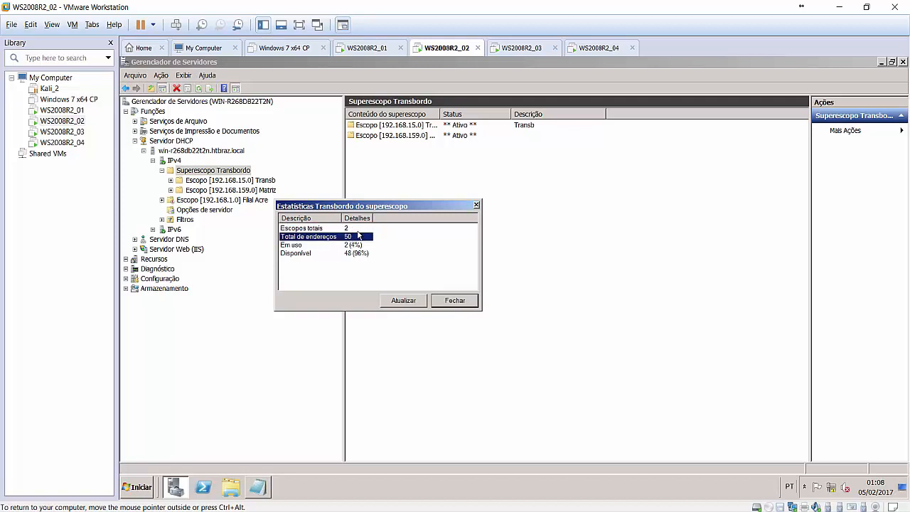
pyautogui.click(318, 247)
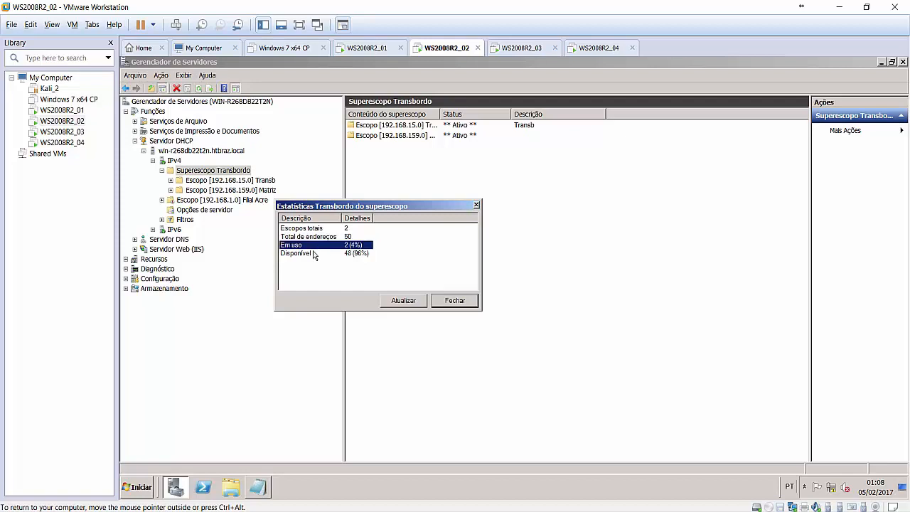
pyautogui.click(315, 254)
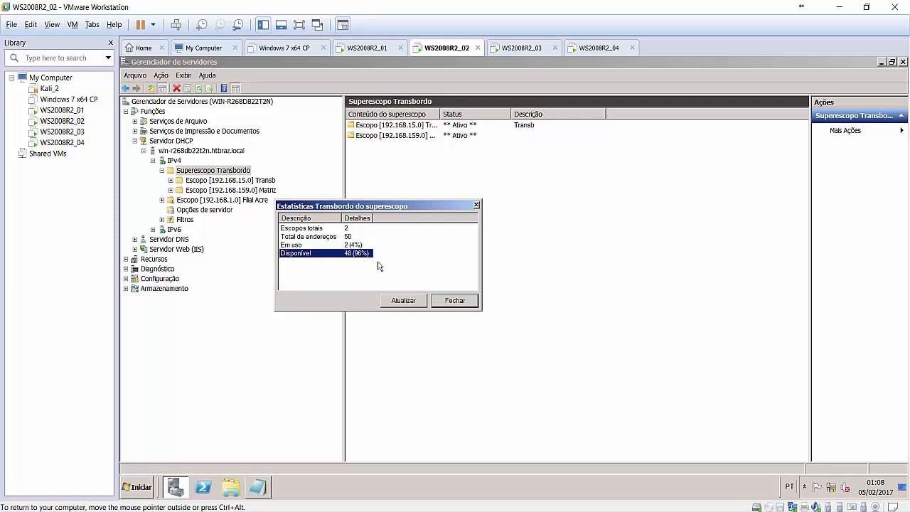
pyautogui.click(461, 305)
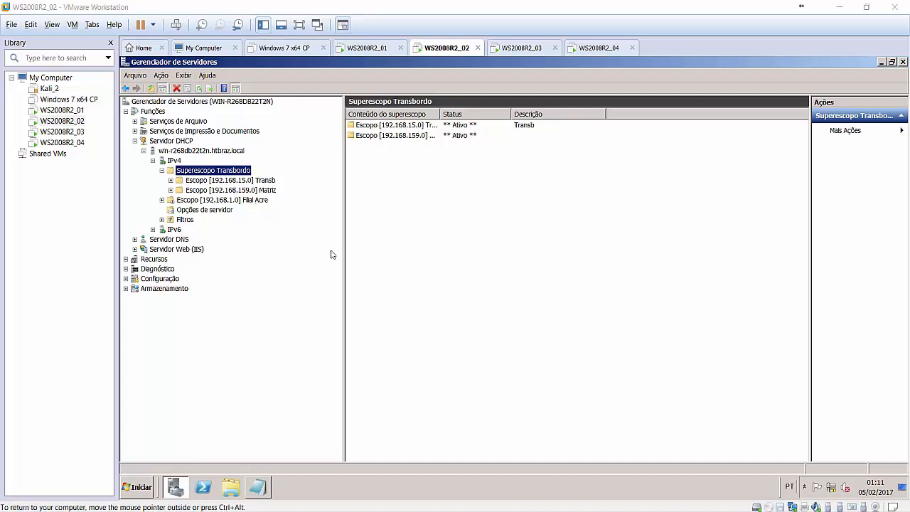
# Confirm the DHCP server's database and backup paths are C:\Windows\system32\dhcp, then close properties.
pyautogui.click(234, 151)
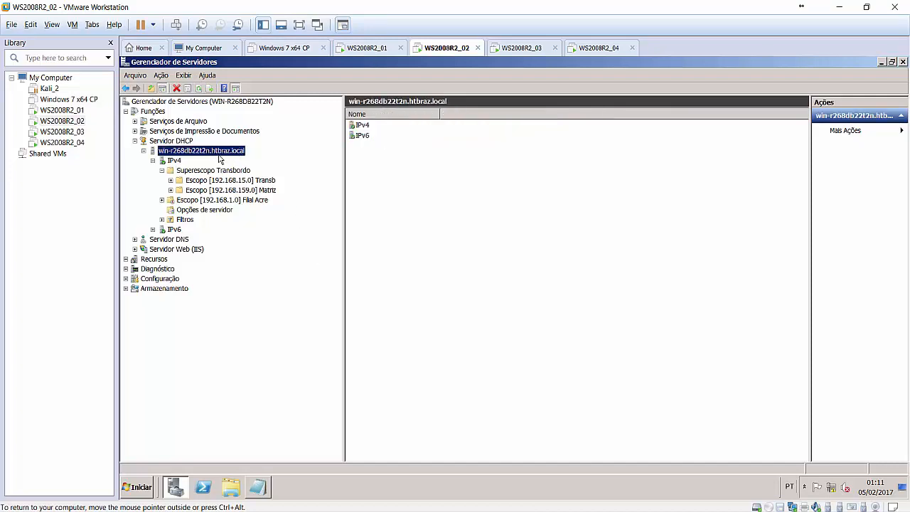
pyautogui.rightClick(202, 155)
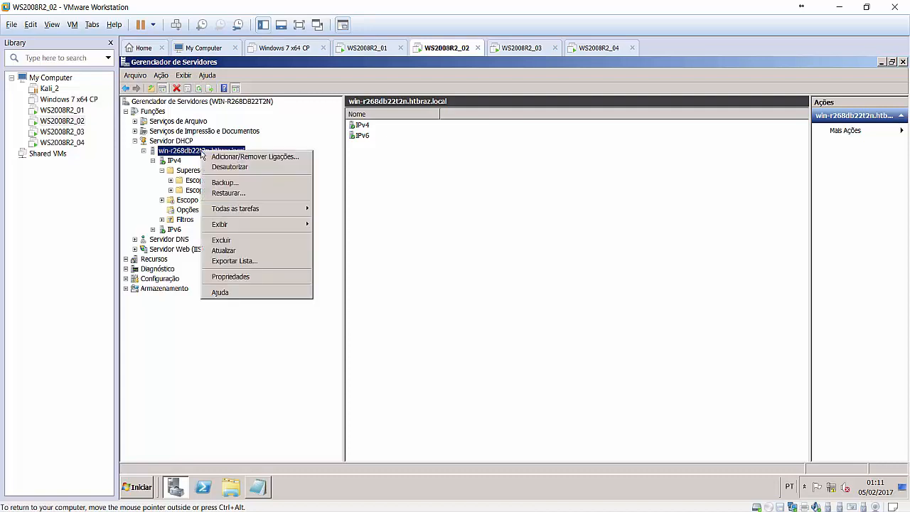
pyautogui.click(235, 277)
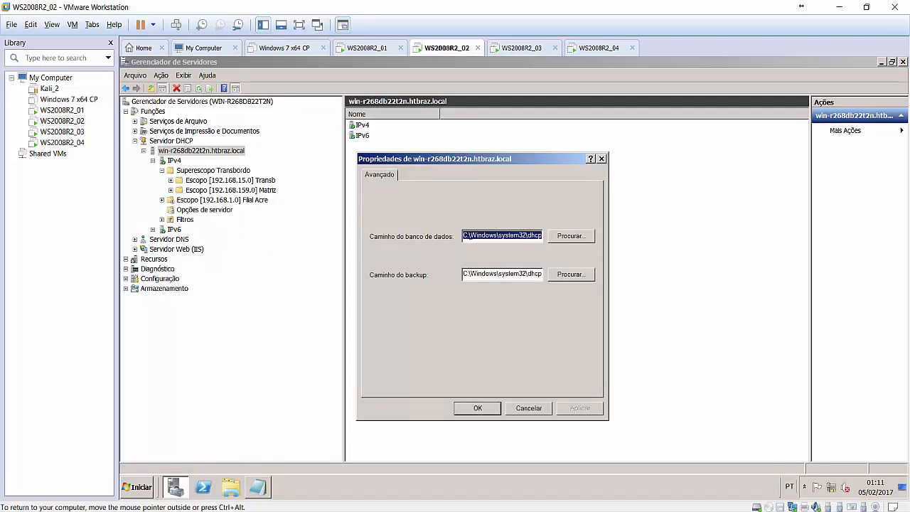
pyautogui.click(471, 237)
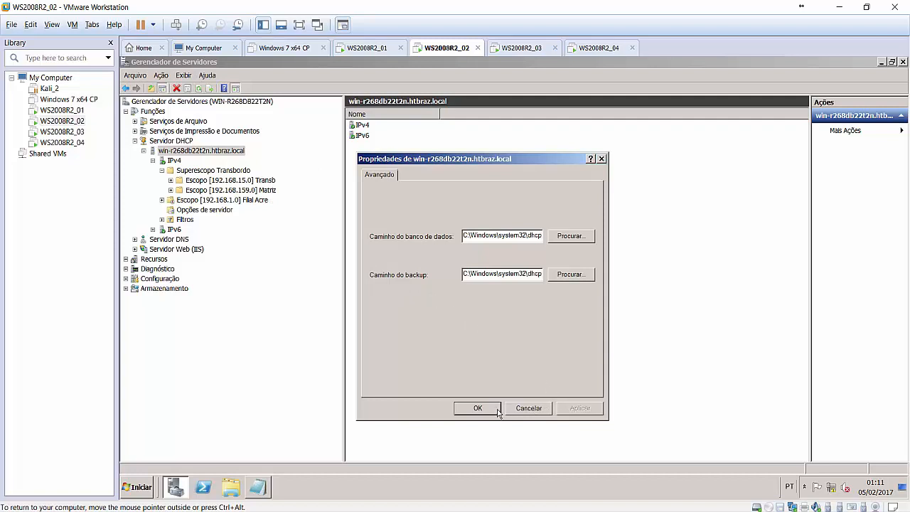
pyautogui.click(471, 408)
# Open IPv4 properties with automatic statistics refresh left off, showing the DNS dynamic update settings.
pyautogui.rightClick(178, 161)
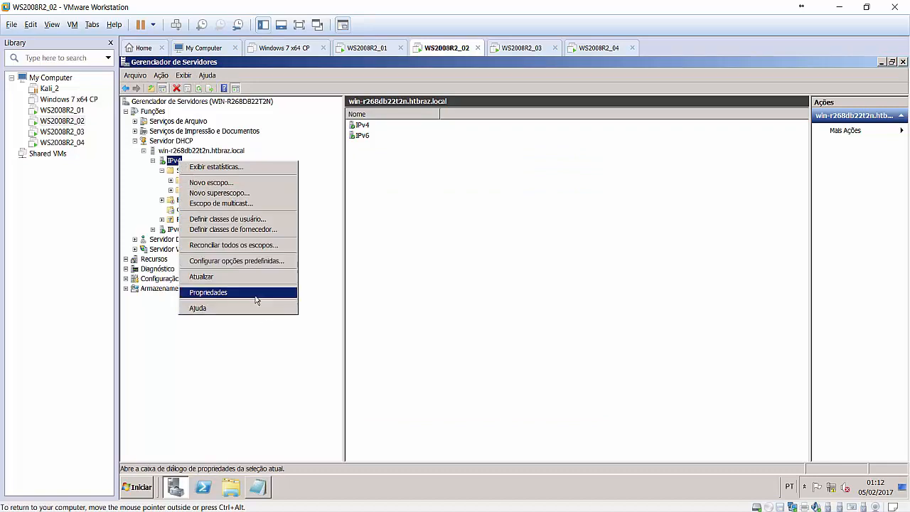
pyautogui.click(258, 292)
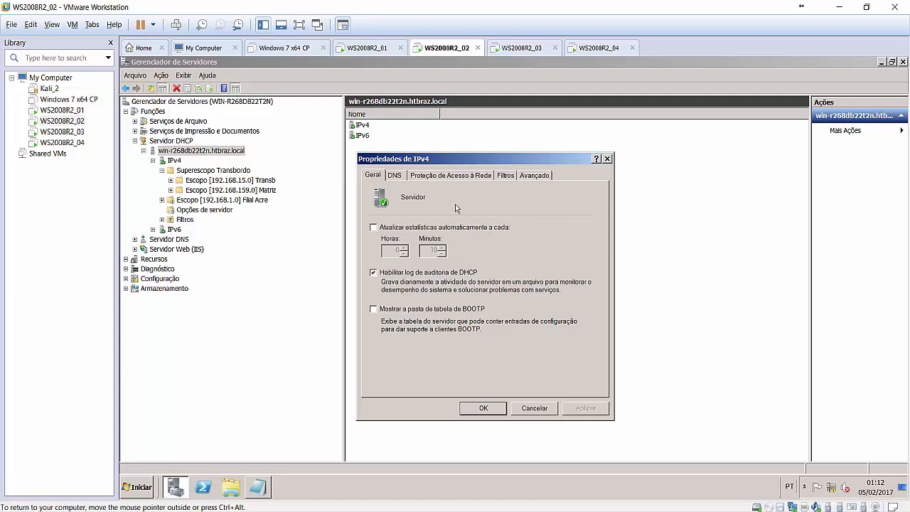
pyautogui.click(373, 227)
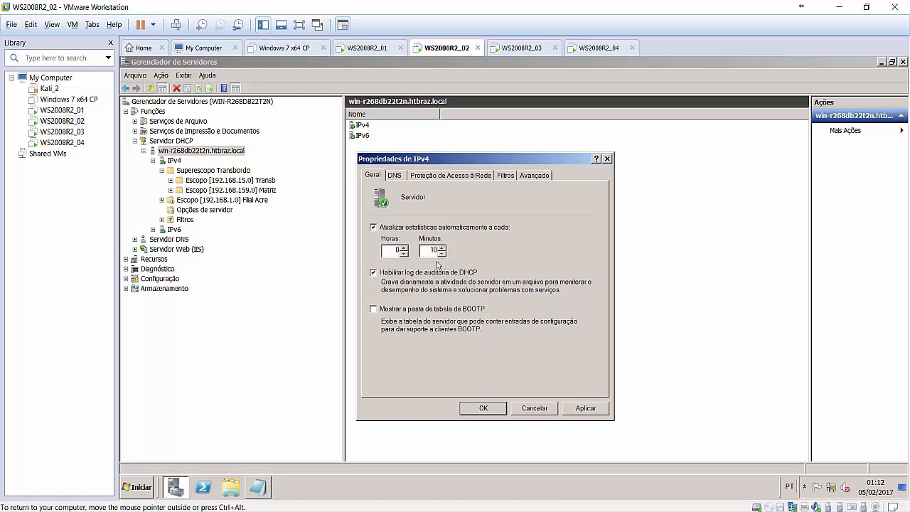
pyautogui.click(374, 227)
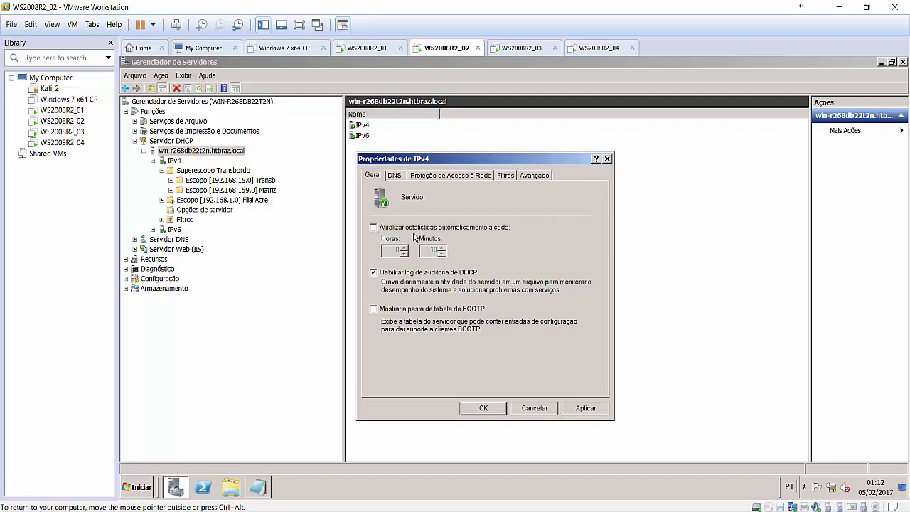
pyautogui.click(394, 176)
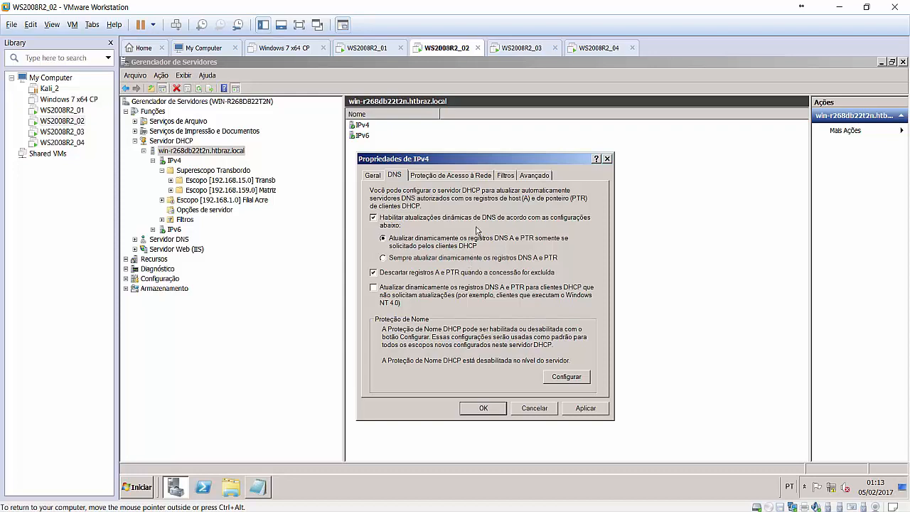
# Show IPv4 NAP settings: NAP running, Acesso Completo when NPS is unreachable.
pyautogui.click(468, 176)
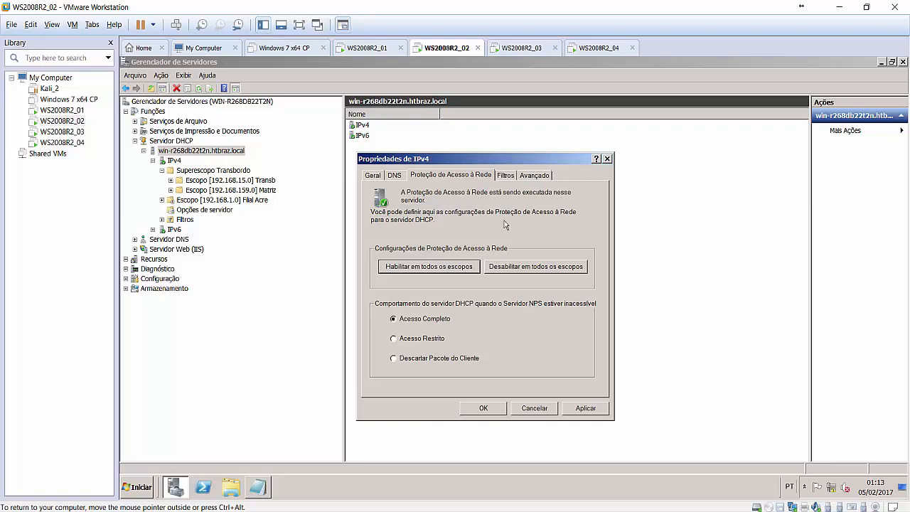
# View the IPv4 Filtros settings, then the Avançado conflict detection and audit log settings.
pyautogui.click(506, 174)
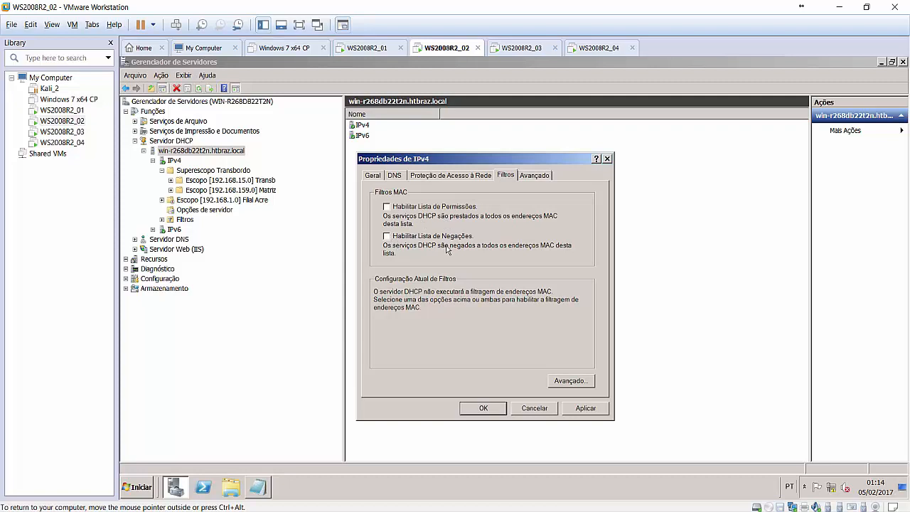
pyautogui.click(542, 175)
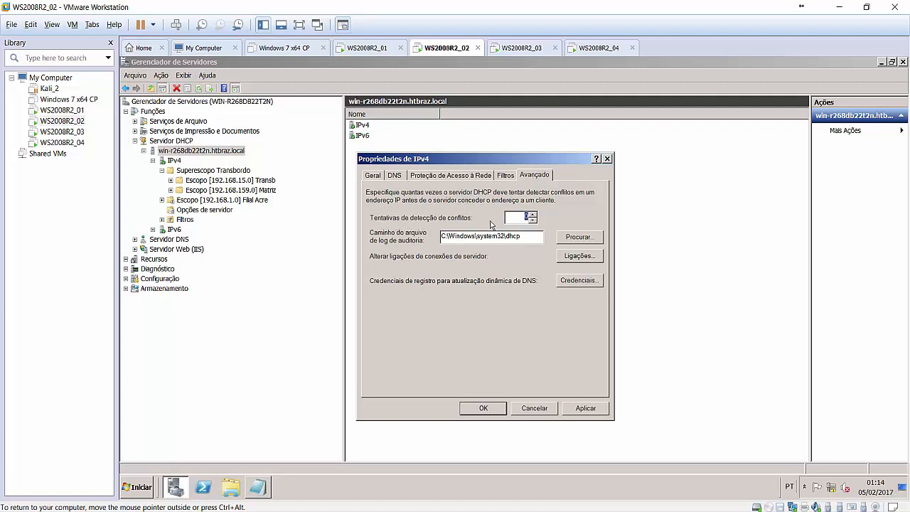
# Set IPv4 conflict detection attempts to 0, confirm with OK, and release input to the host.
pyautogui.click(532, 214)
pyautogui.click(533, 220)
pyautogui.click(536, 224)
pyautogui.click(484, 408)
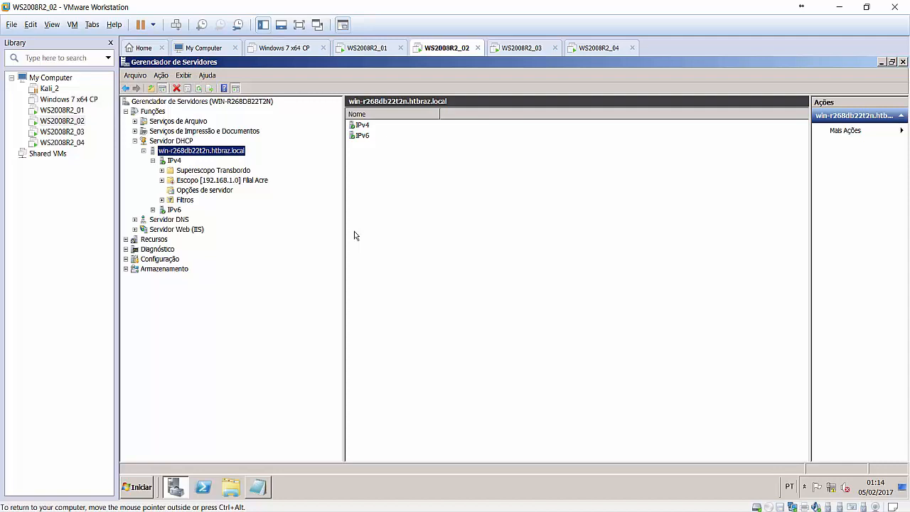
pyautogui.hotkey('ctrl', 'alt')
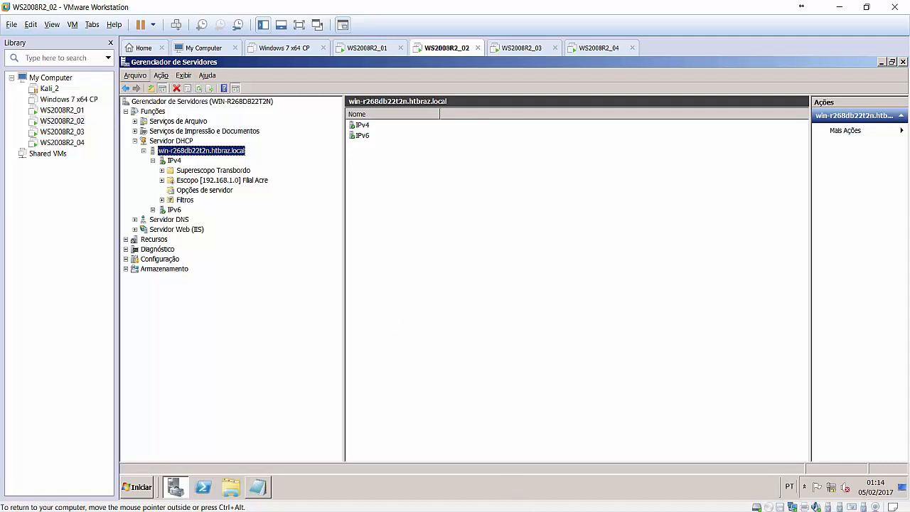